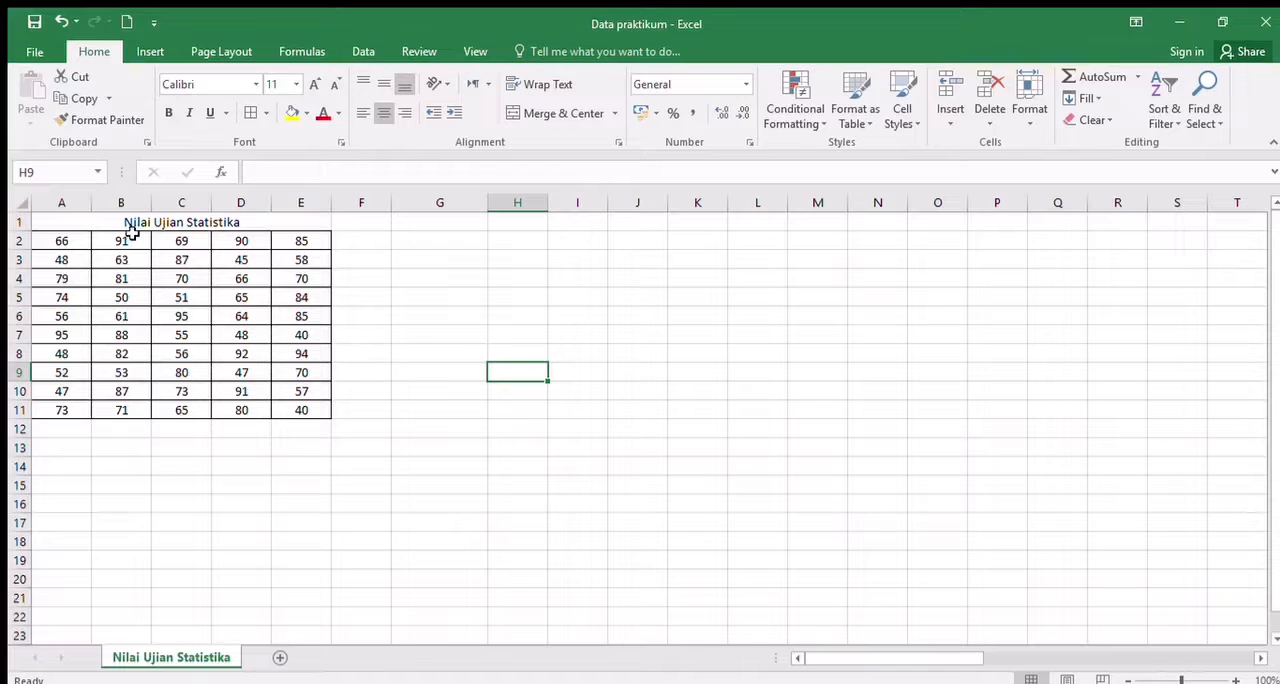
- Label G2 "n" and count the data entries in H2 with COUNTA over A2:E11
left_click(415, 248)
type("n")
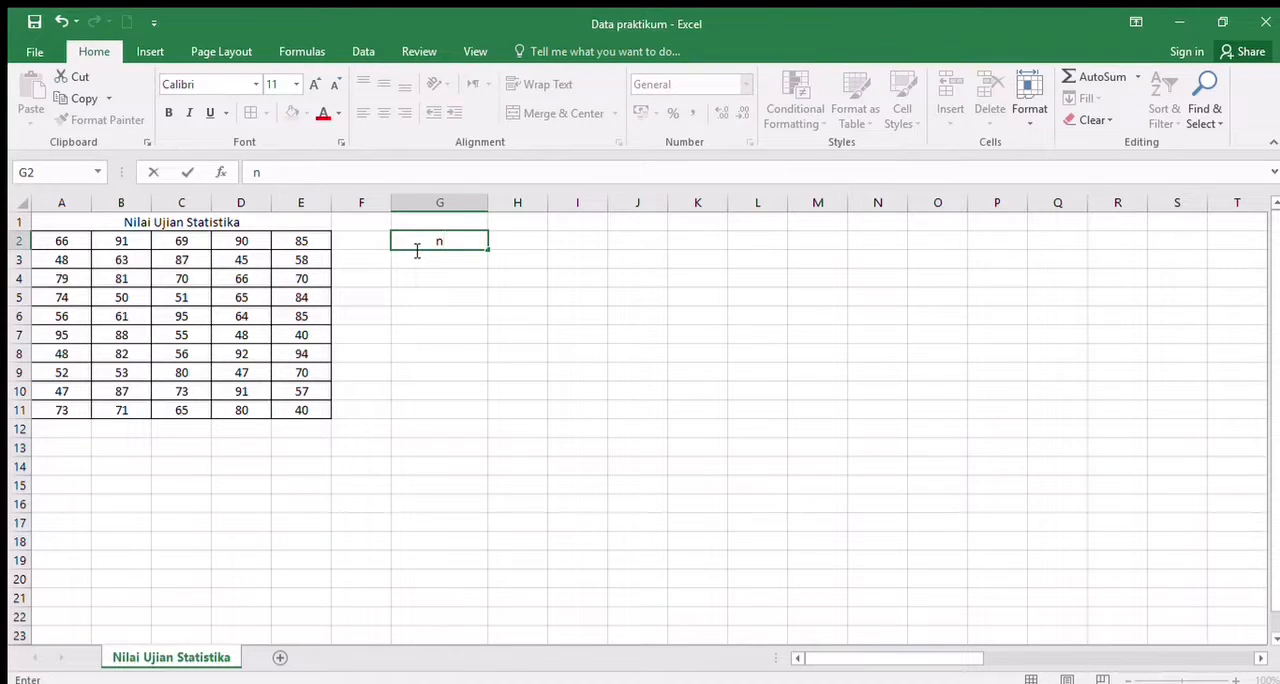
key("Tab")
type("=")
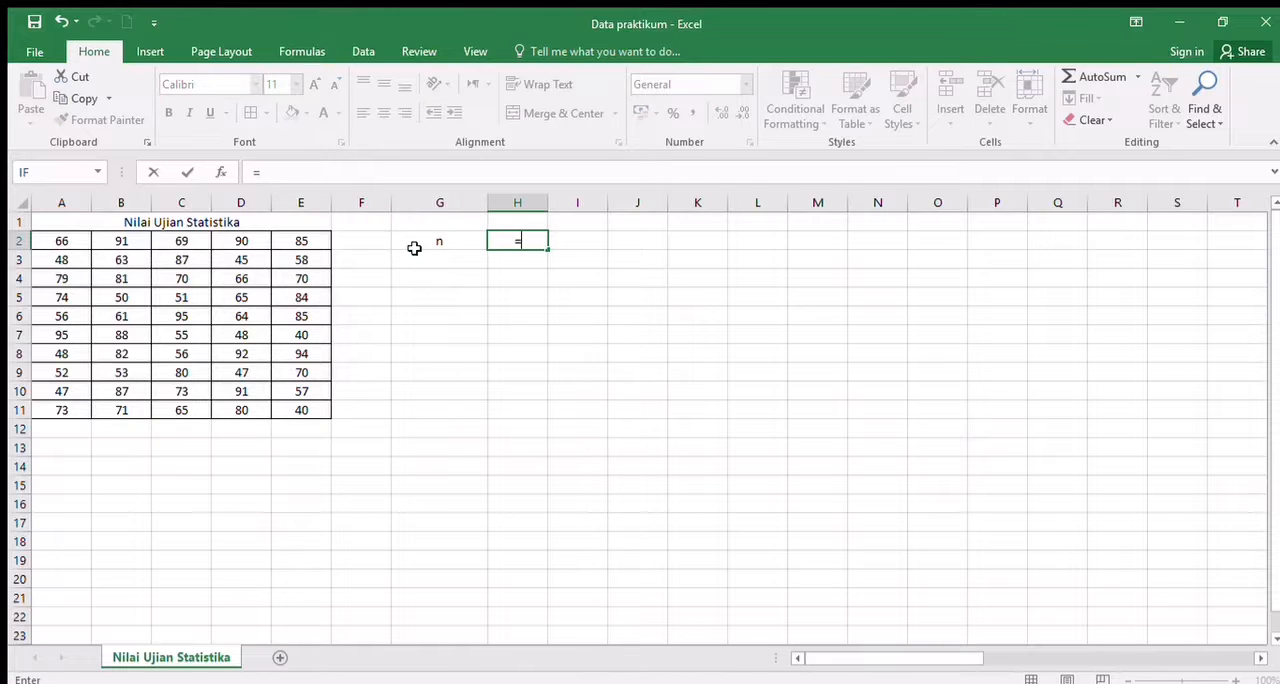
type("counta(")
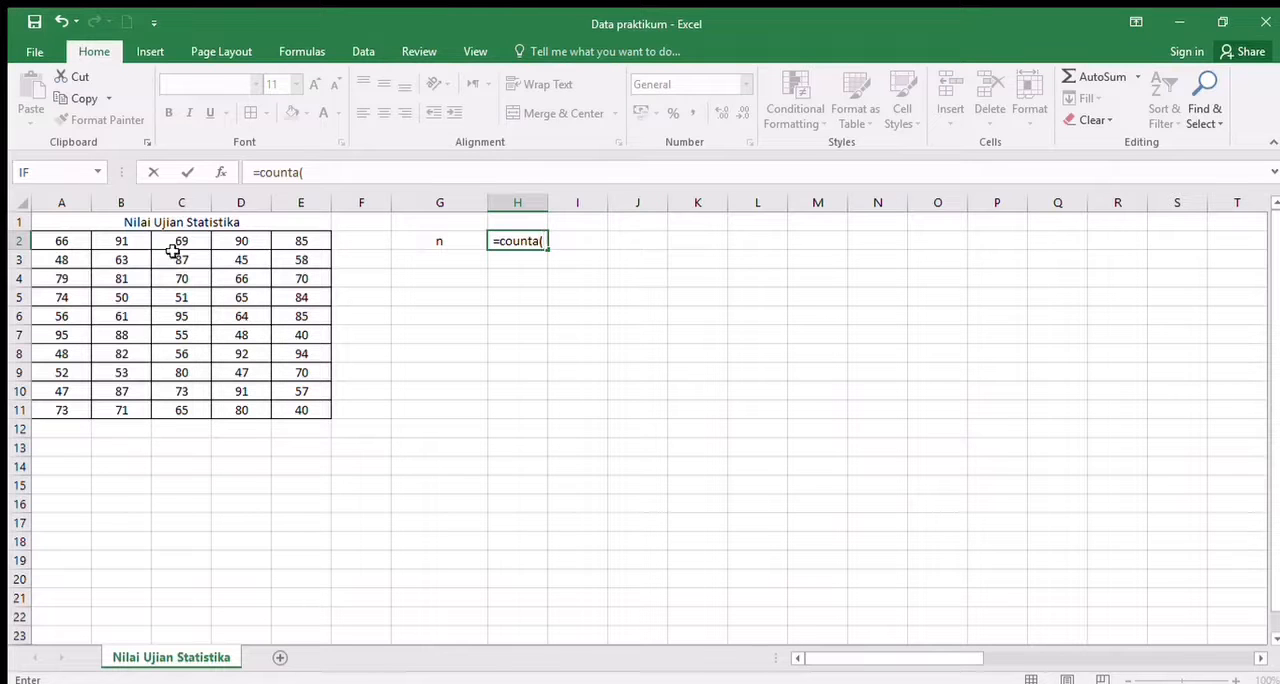
left_click(78, 245)
left_click_drag(78, 245, 298, 406)
key("Return")
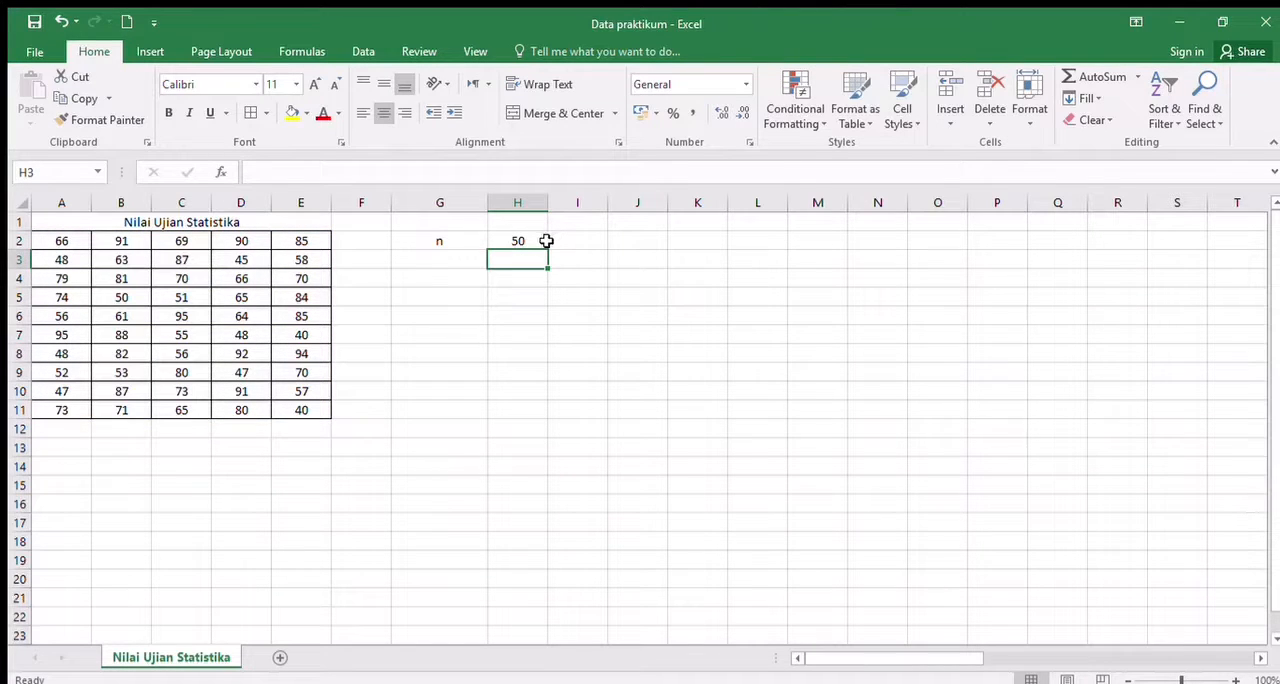
- Enter the labels "terkecil" in G3 and "terbesar" in G4
left_click(462, 262)
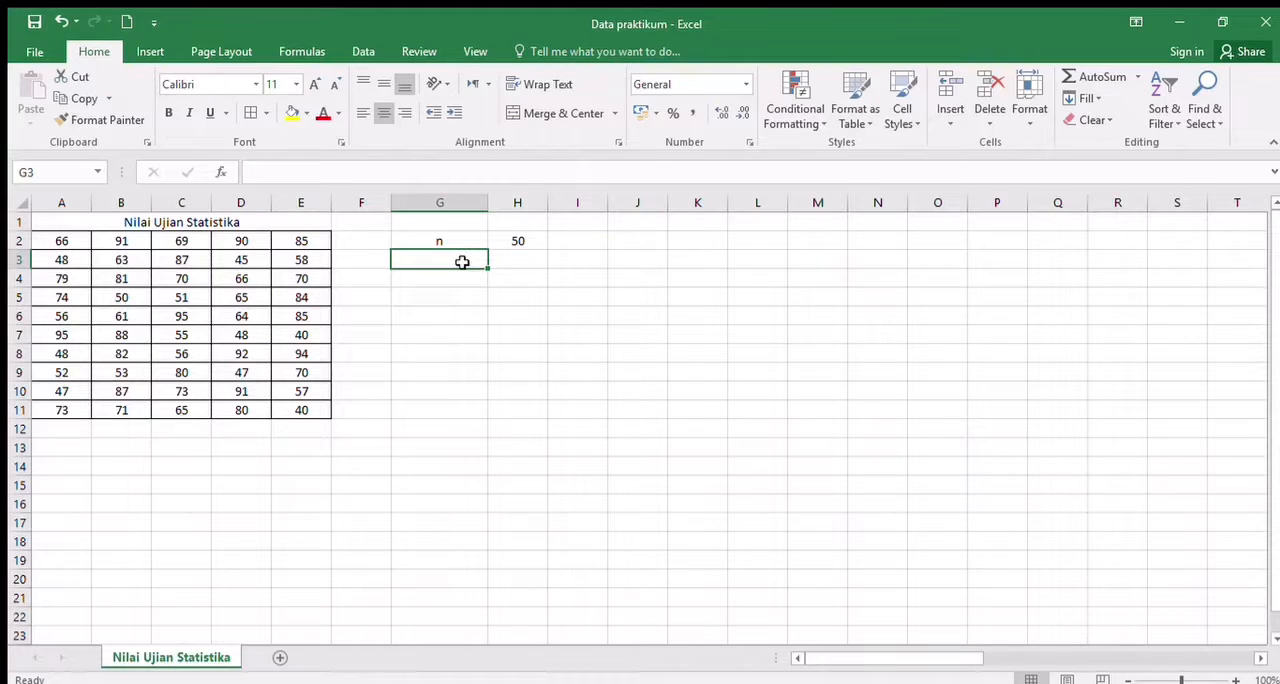
type("terkecil")
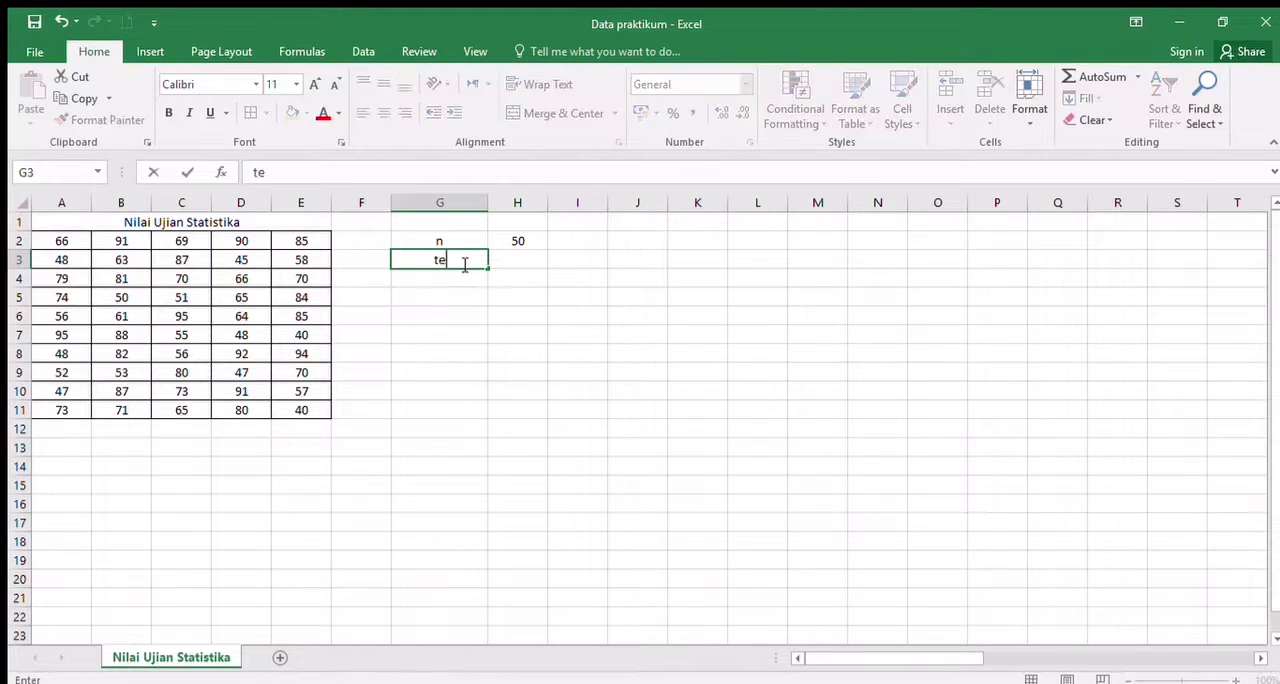
key("Return")
type("terbesar")
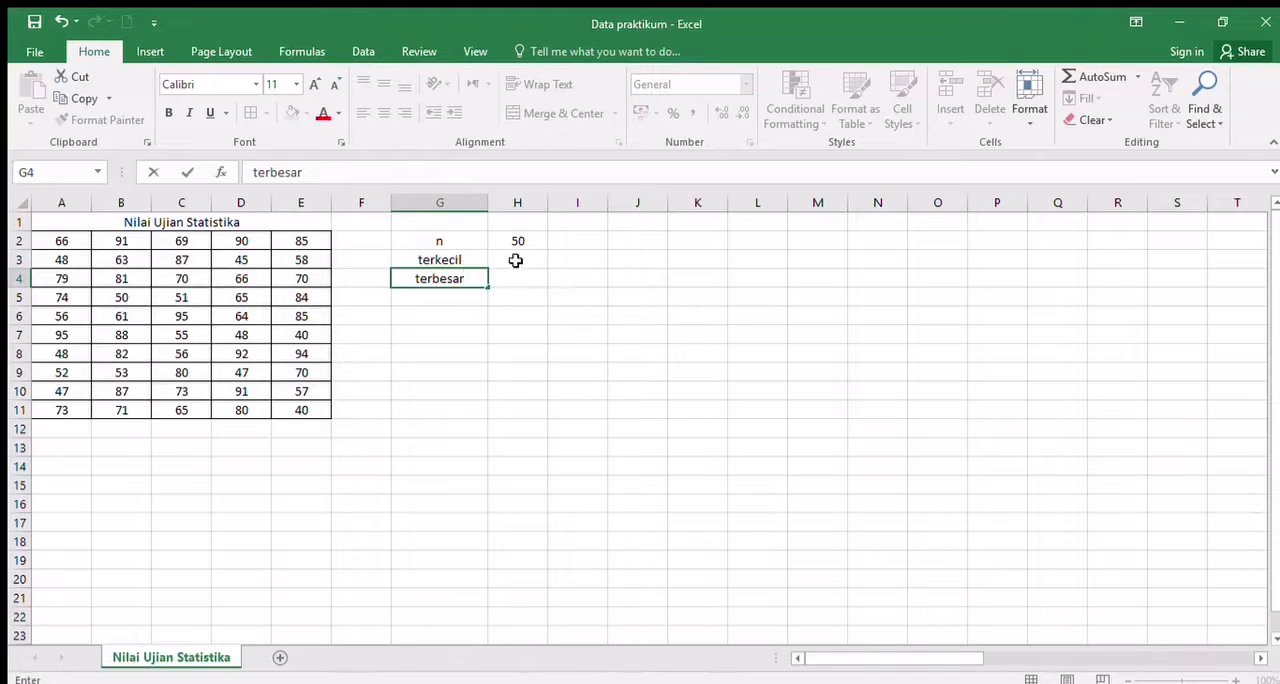
- Calculate the smallest exam score in H3 with MIN over A2:E11
left_click(516, 260)
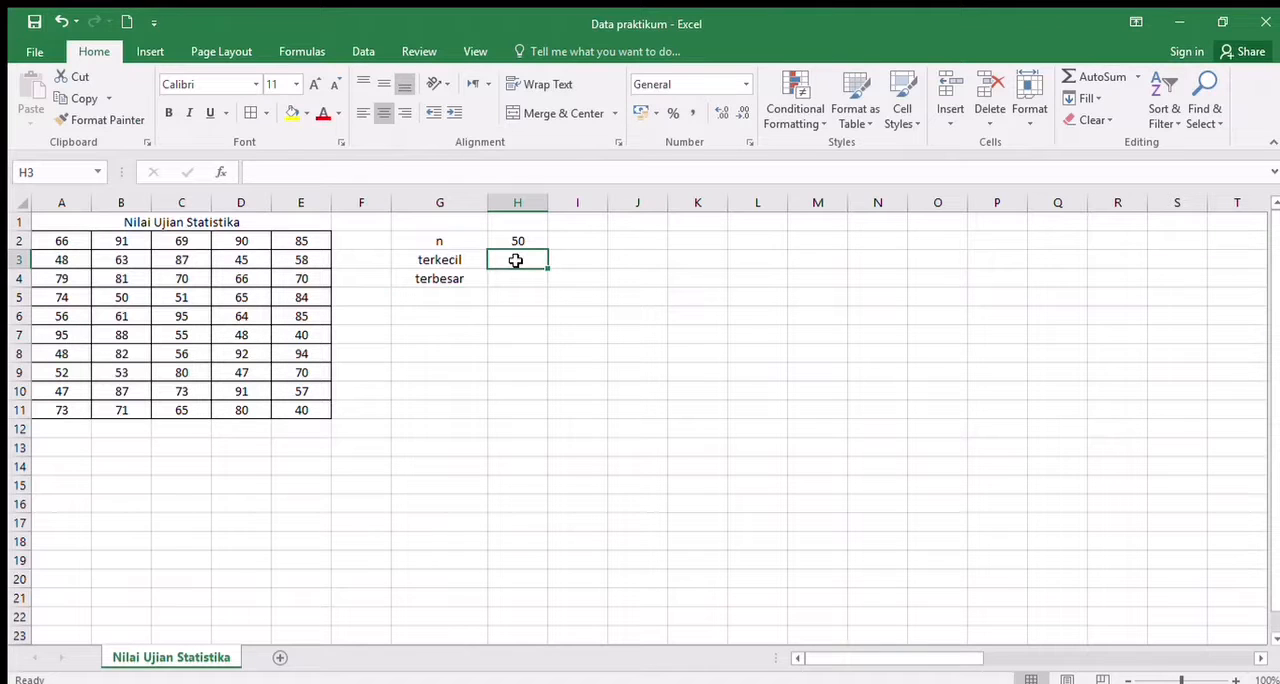
type("=min(")
left_click(75, 246)
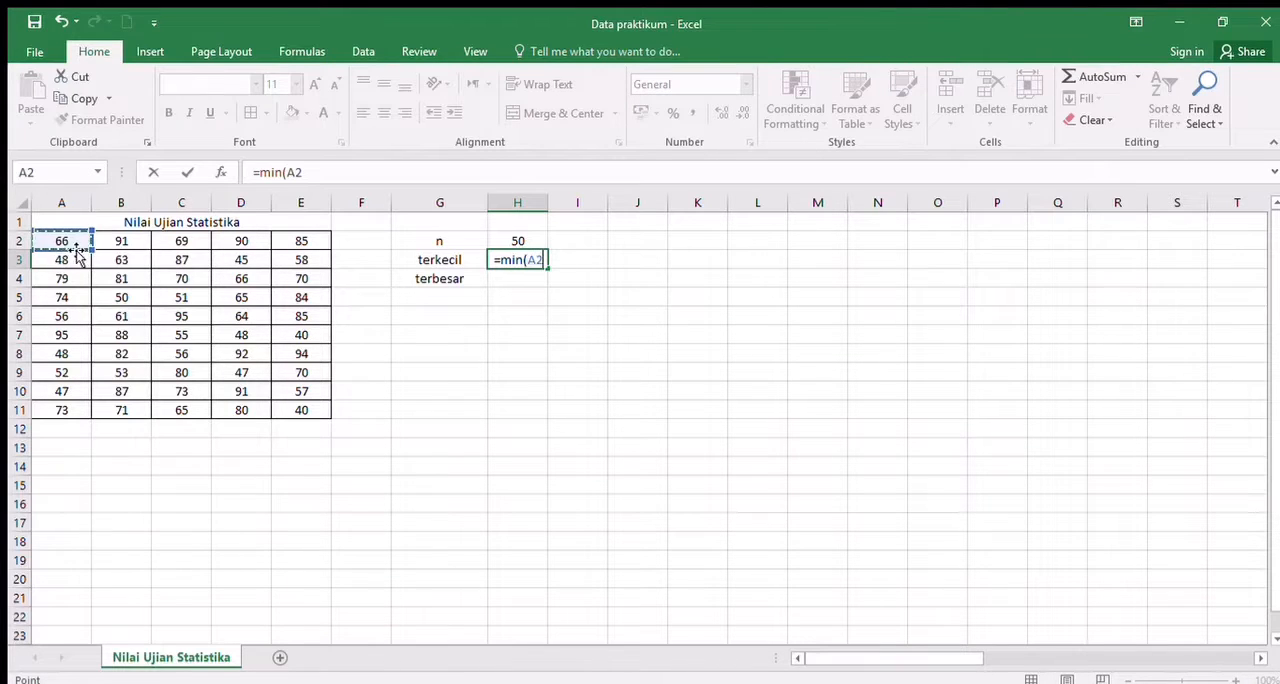
left_click_drag(75, 246, 310, 411)
key("Return")
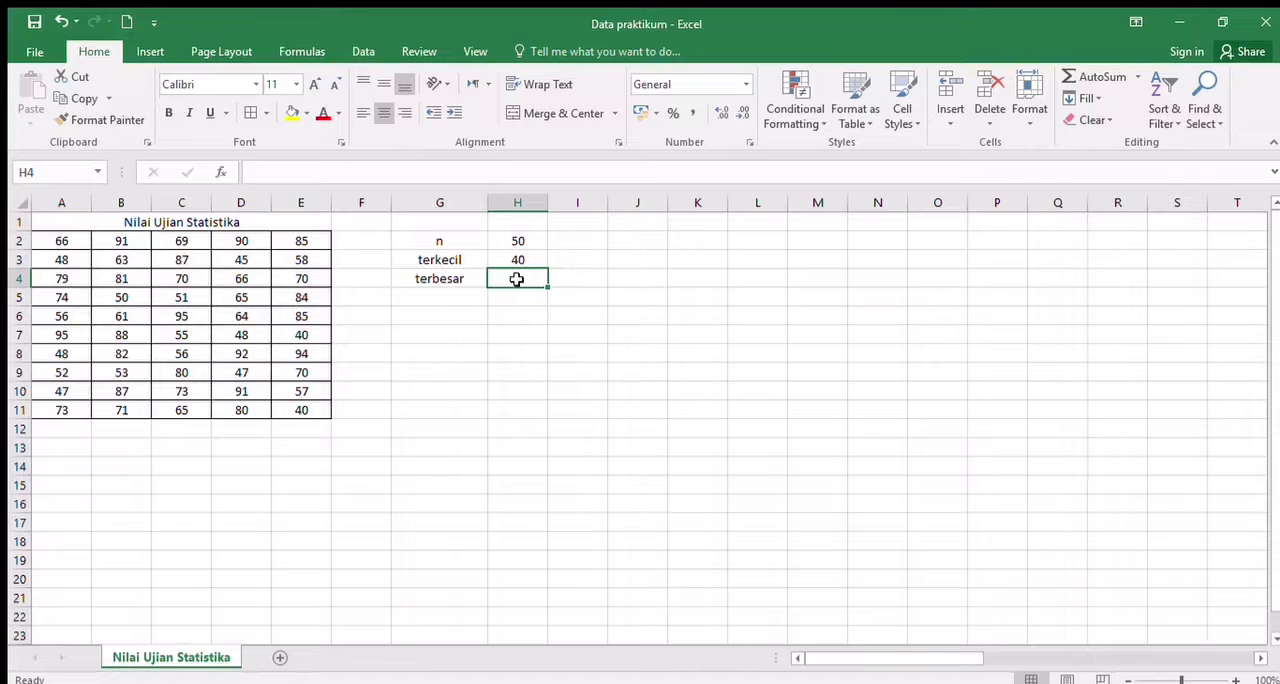
- Calculate the largest exam score in H4 with MAX over A2:E11
type("=ma")
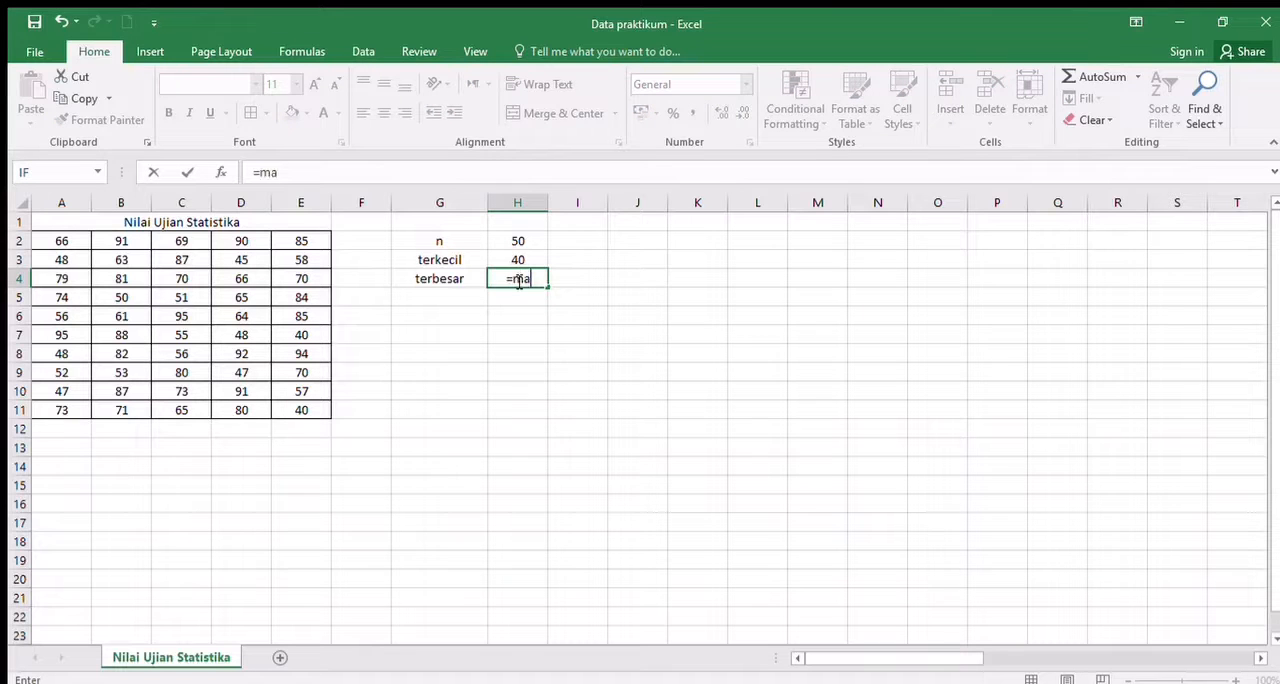
type("x(")
left_click(88, 242)
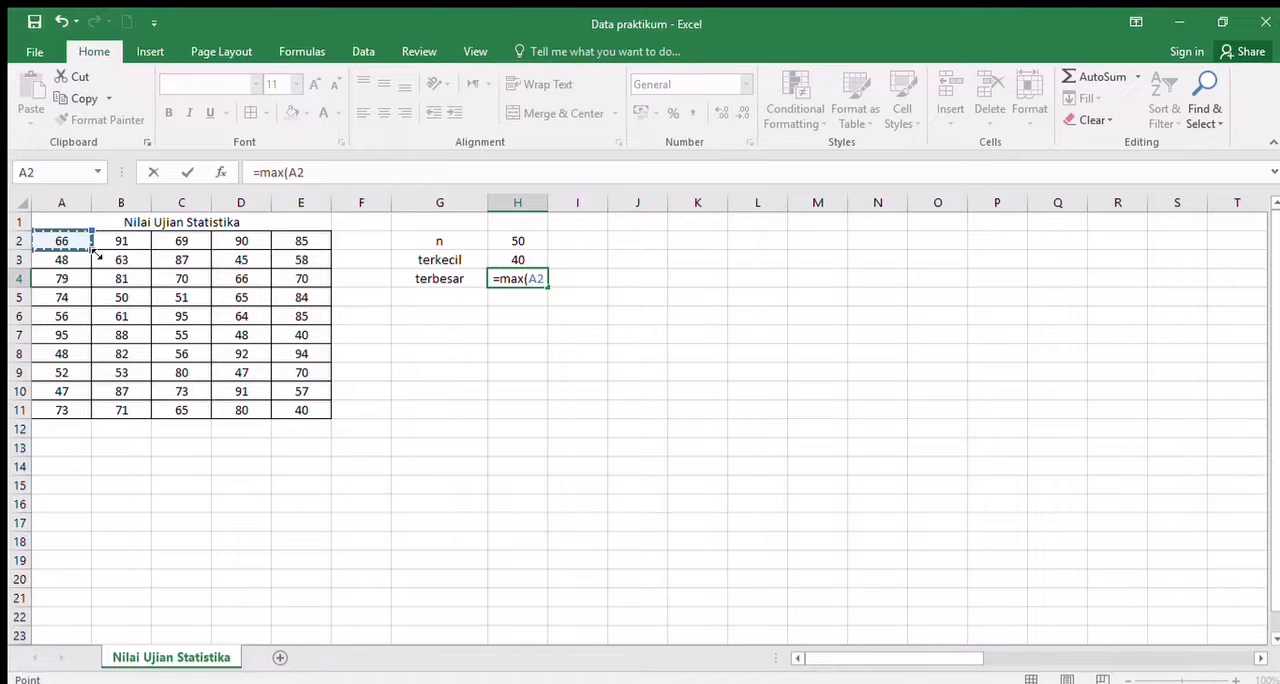
left_click_drag(94, 254, 183, 294)
left_click(61, 240)
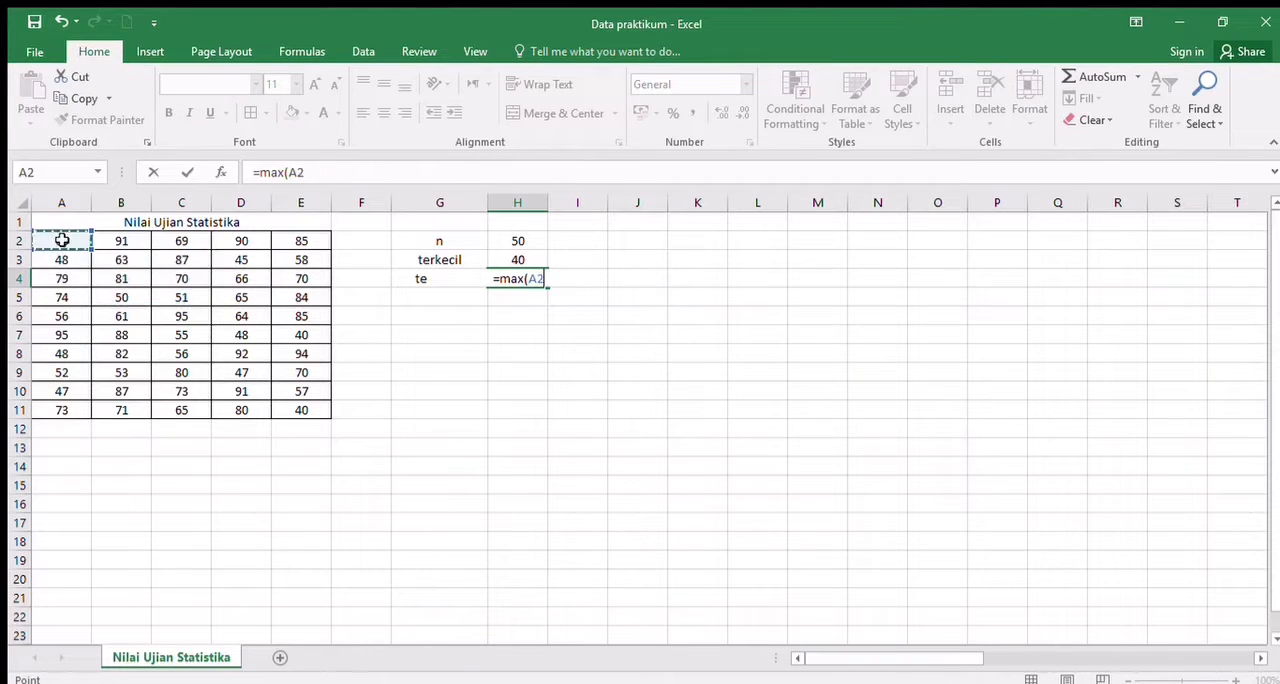
left_click_drag(90, 248, 318, 422)
key("Return")
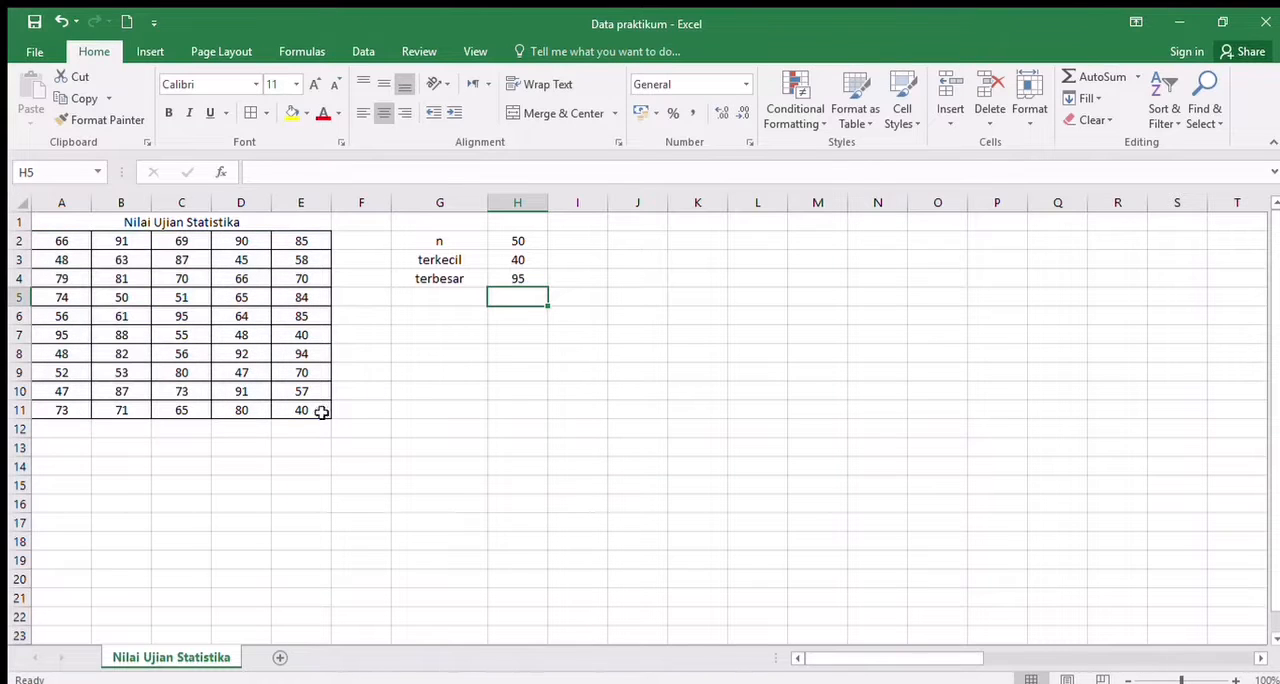
- Label G5 "range" and compute it in H5 with the formula =H4-H3
left_click(435, 295)
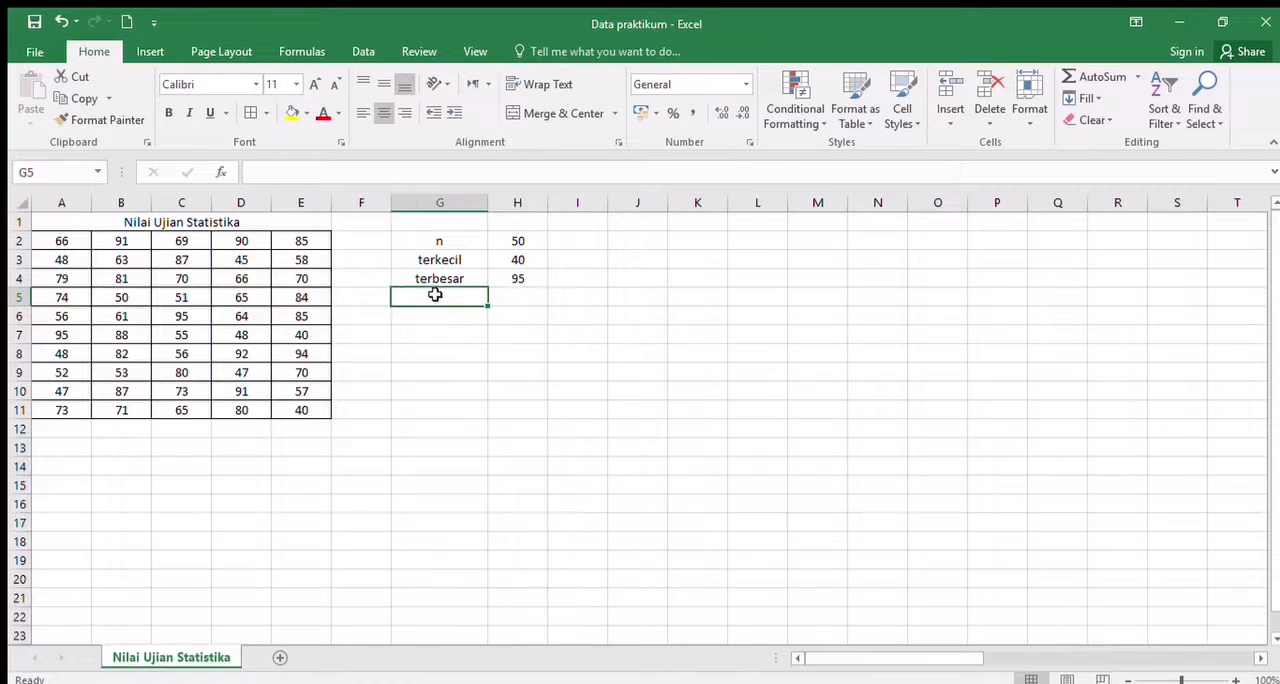
type("range")
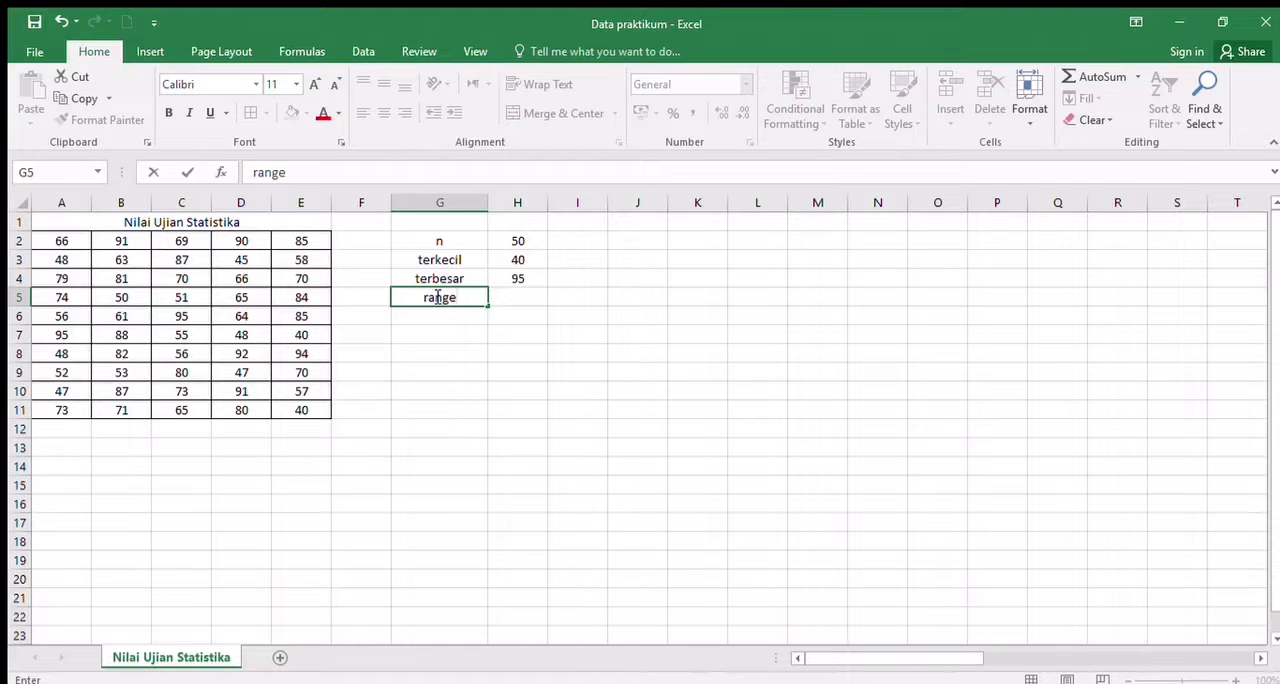
key("Tab")
type("=")
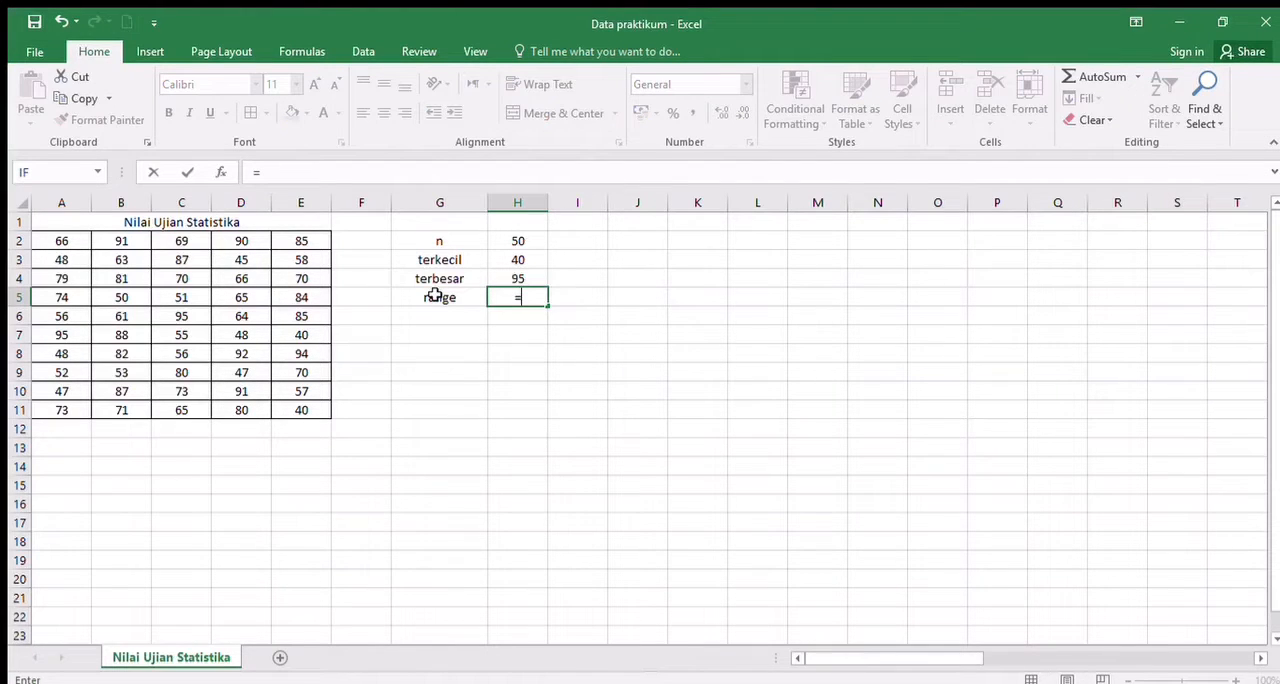
left_click(518, 279)
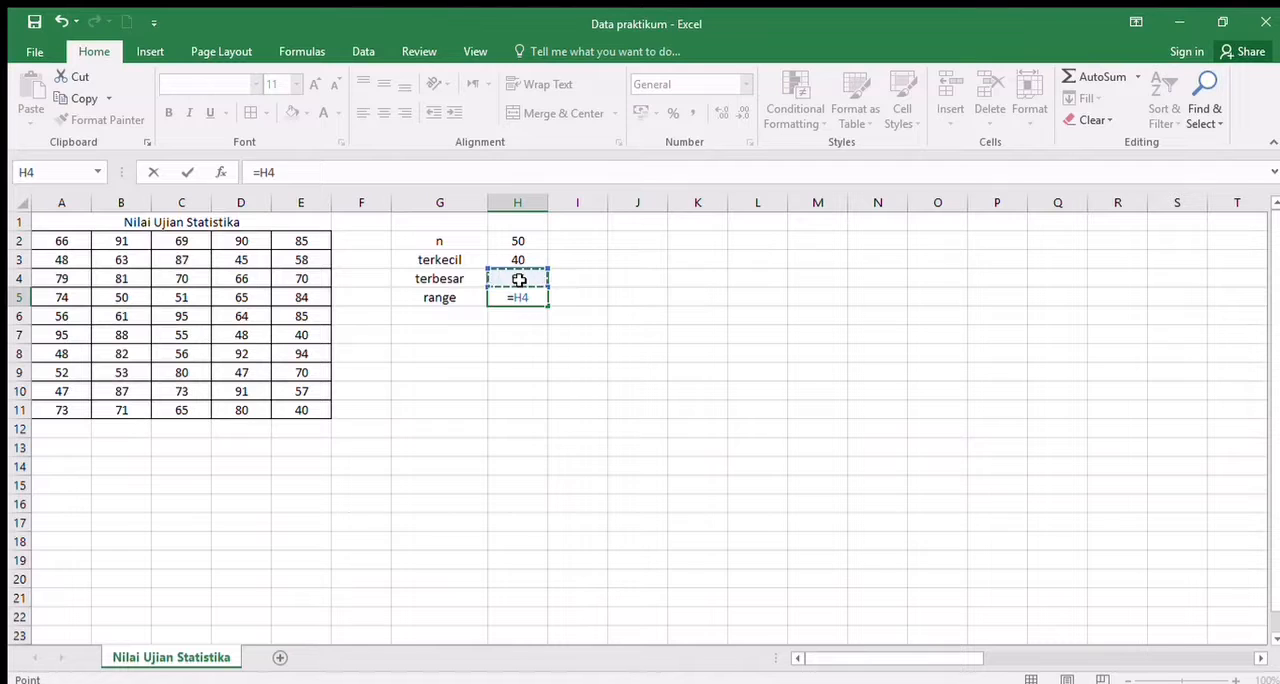
type("-")
left_click(519, 260)
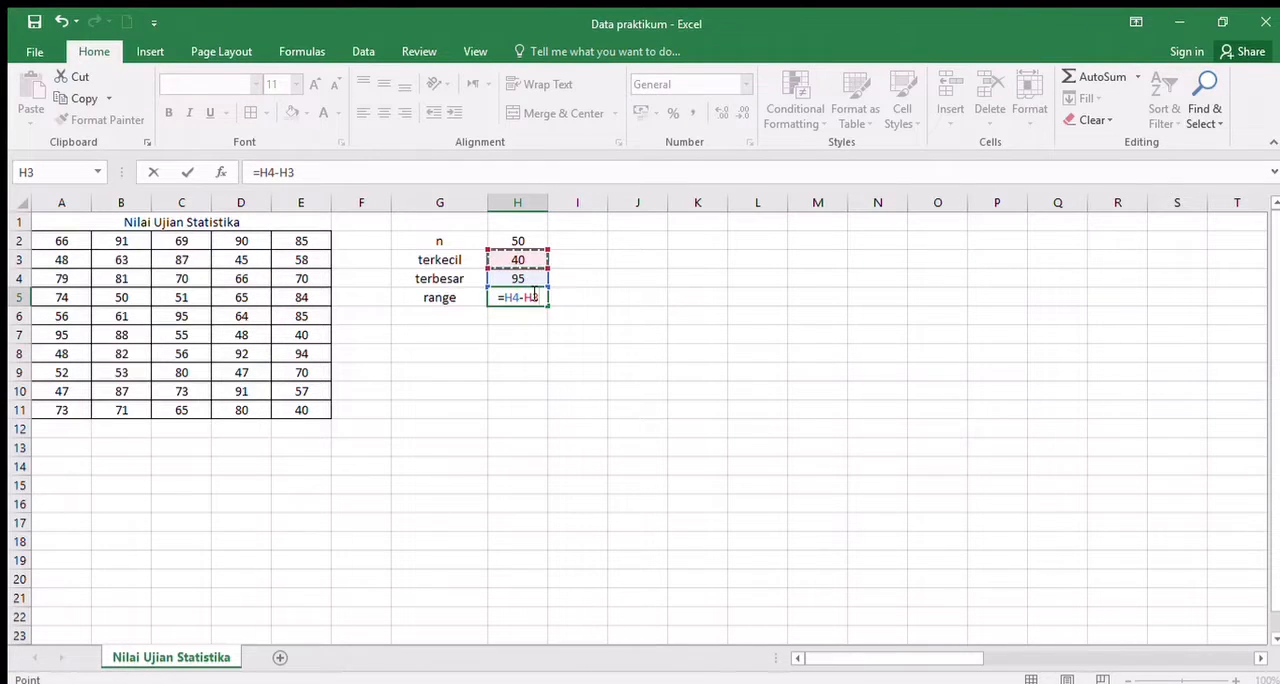
key("Return")
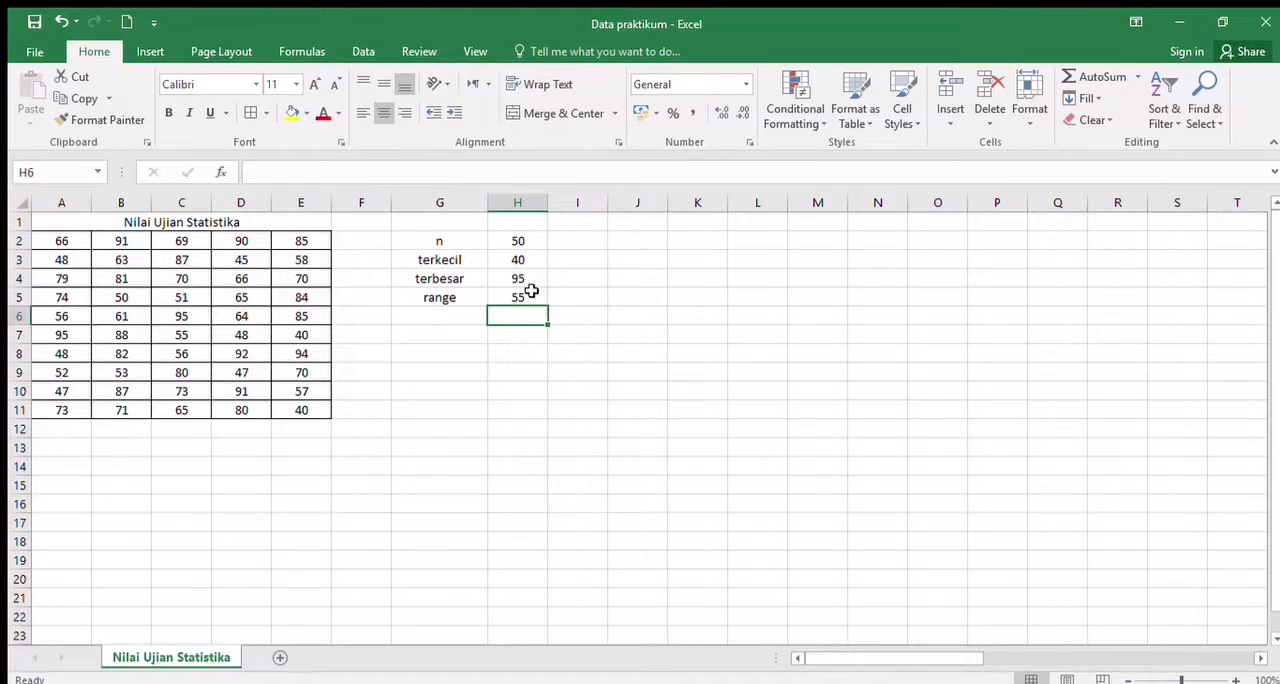
- Enter the label "jumlah kelas" in G6 for the number of classes
left_click(442, 311)
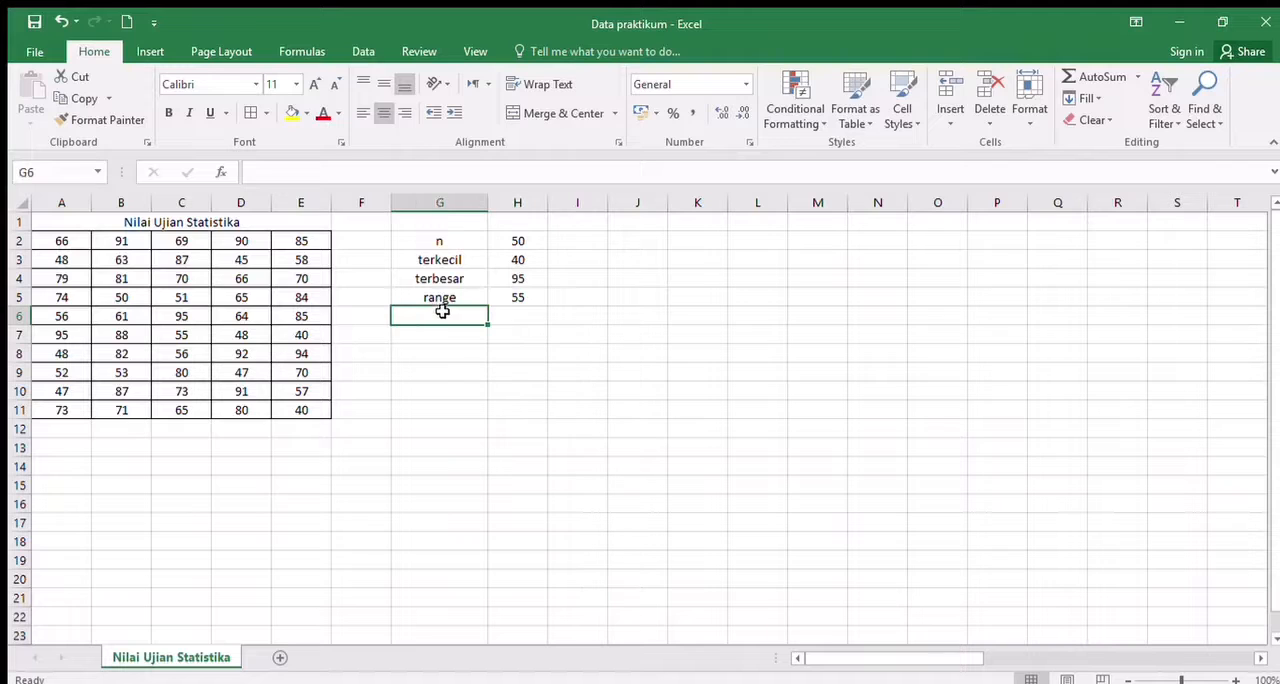
type("jumlah k")
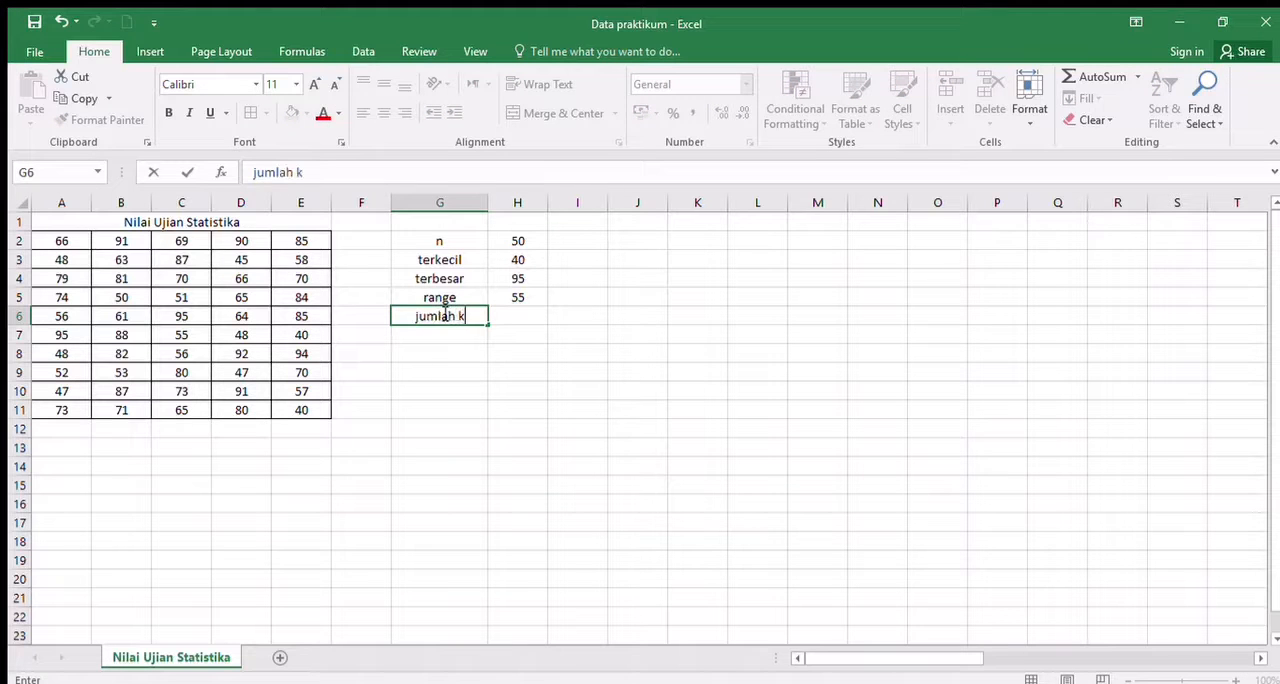
type("elas")
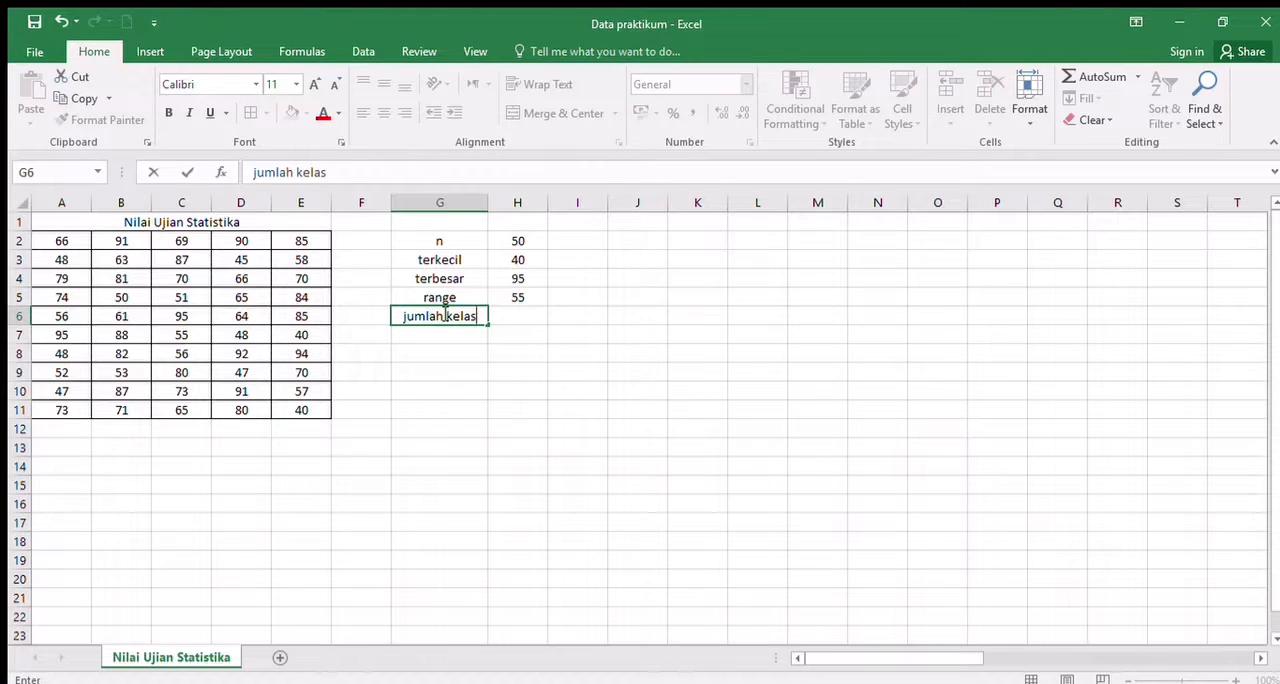
key("Tab")
- Compute the number of classes in H6 with the formula =1+(3,322*log(H2))
type("=")
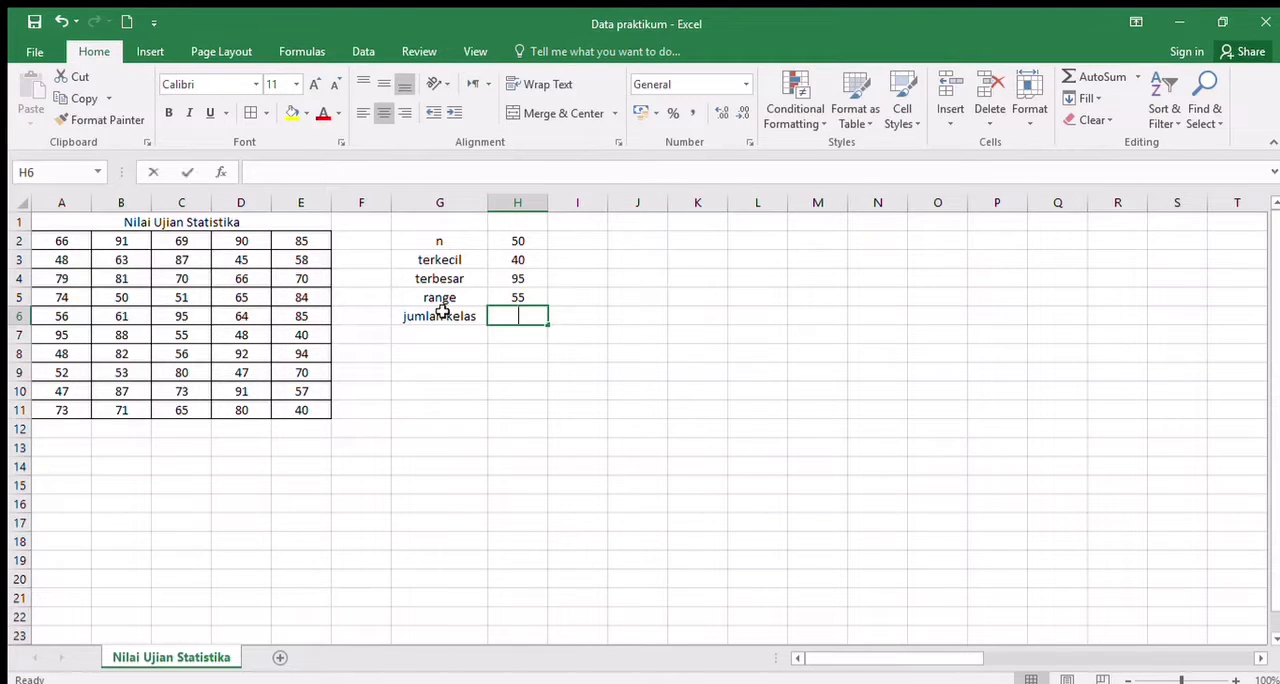
type("1")
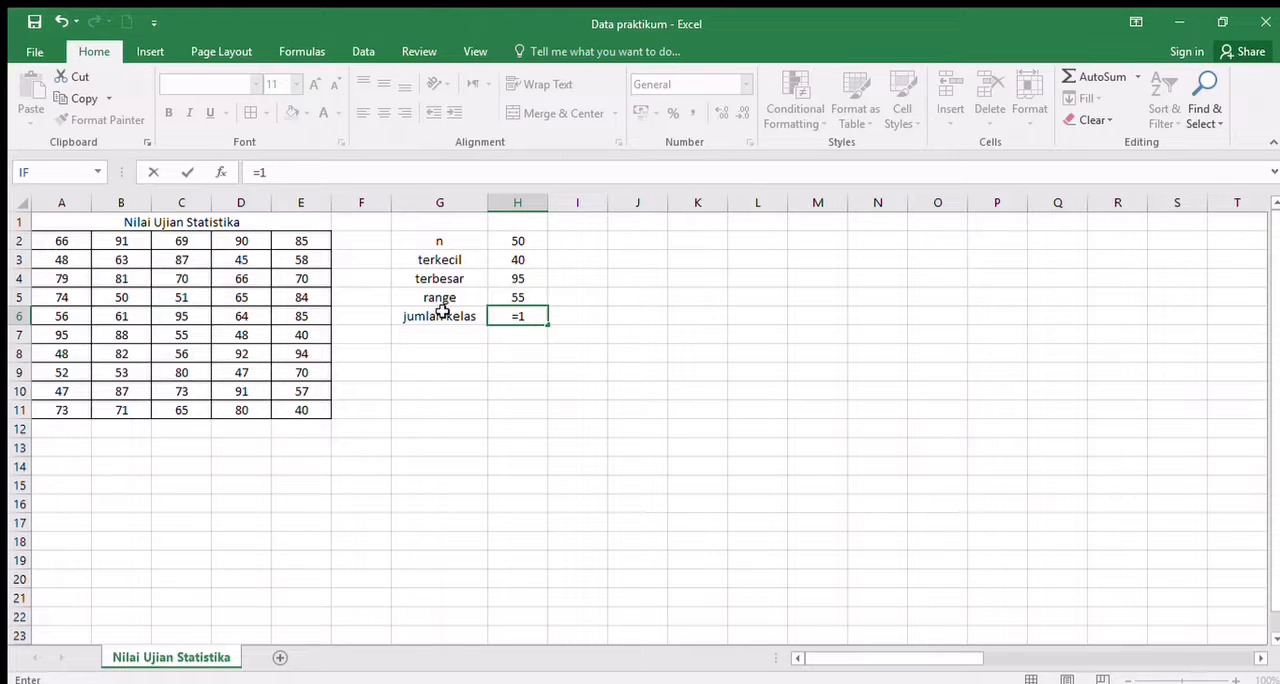
type("+(3,")
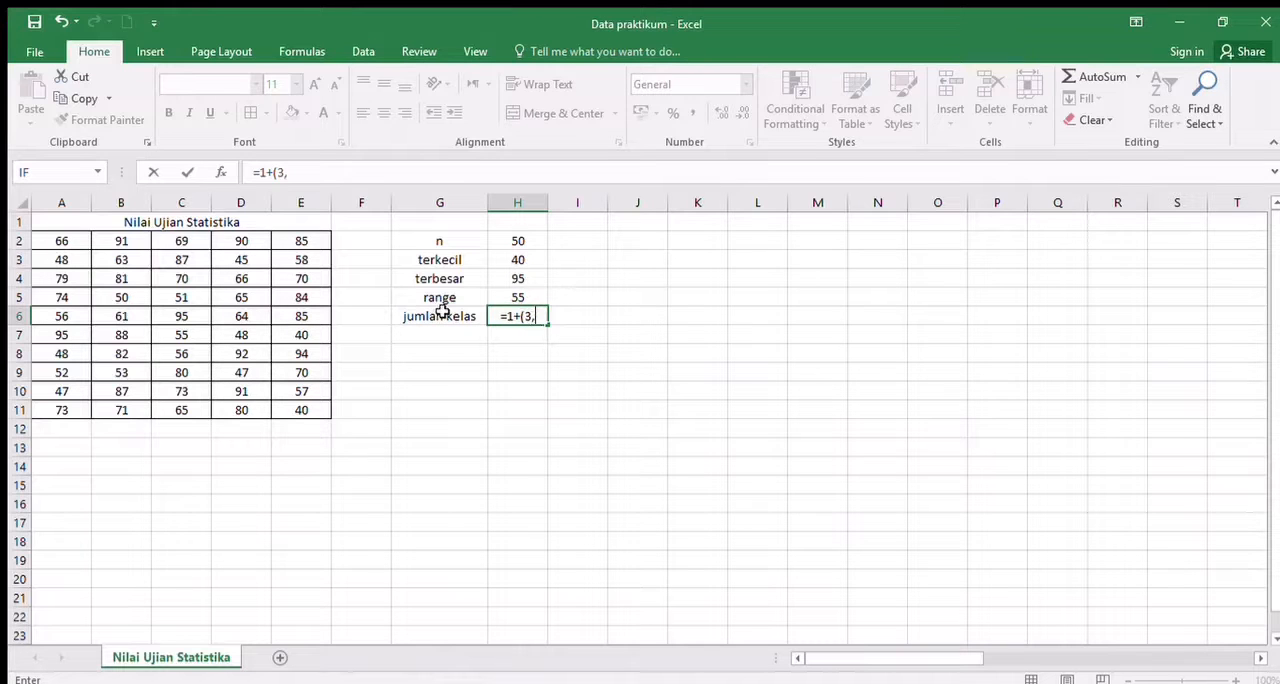
type("322*")
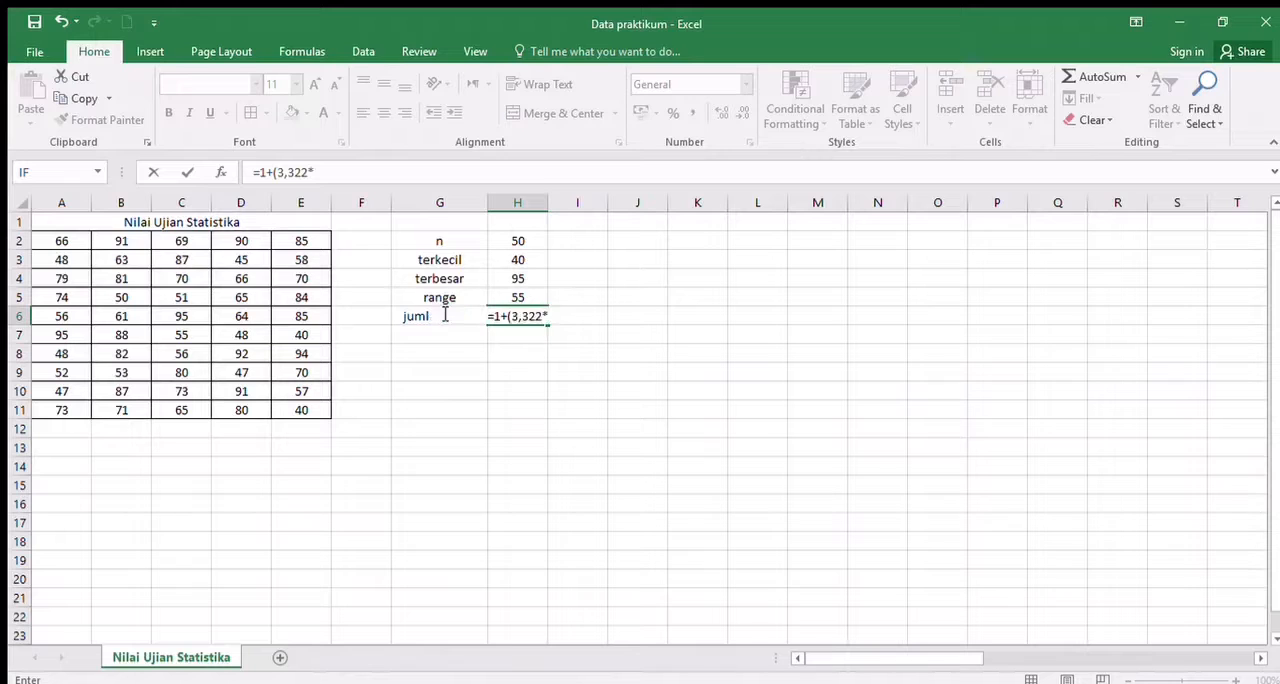
type("log")
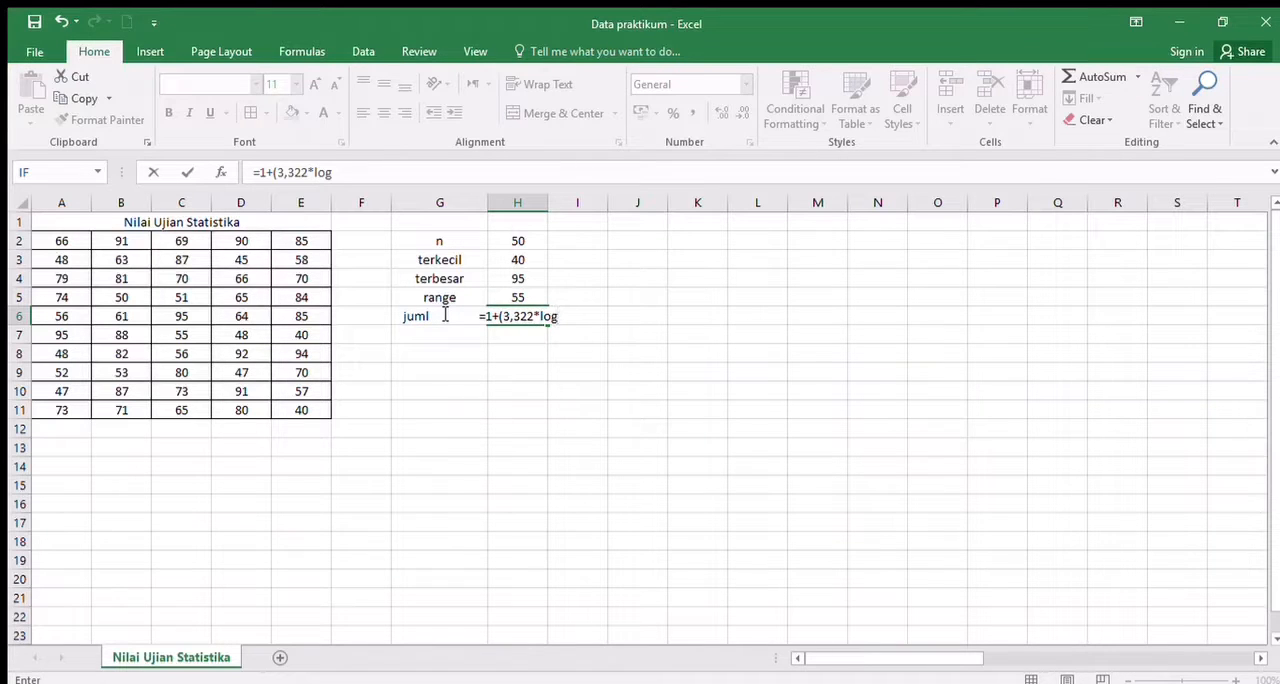
type("(")
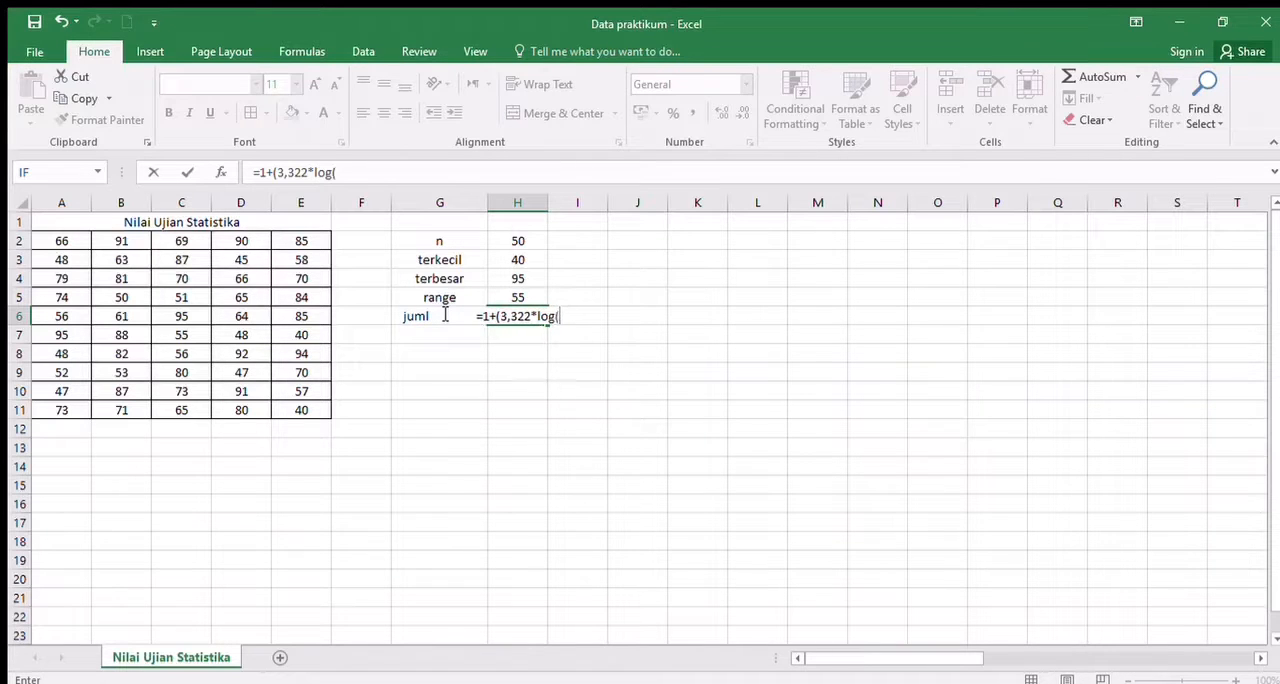
left_click(527, 241)
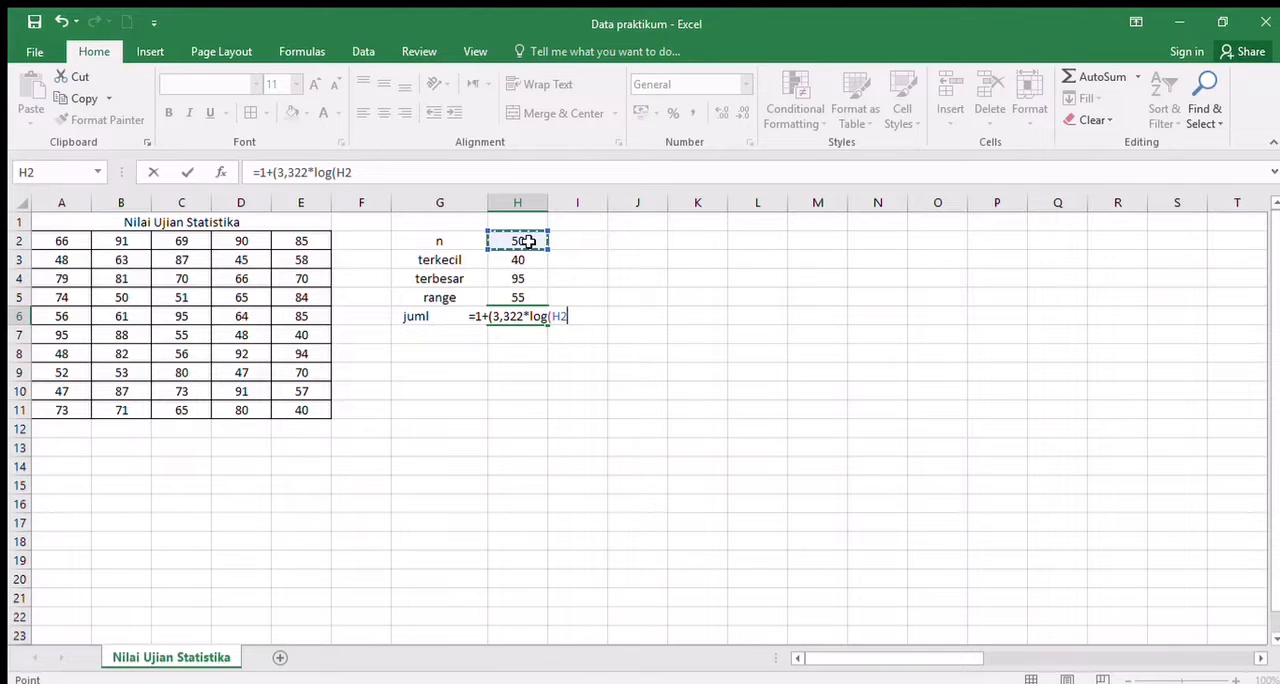
type(")")
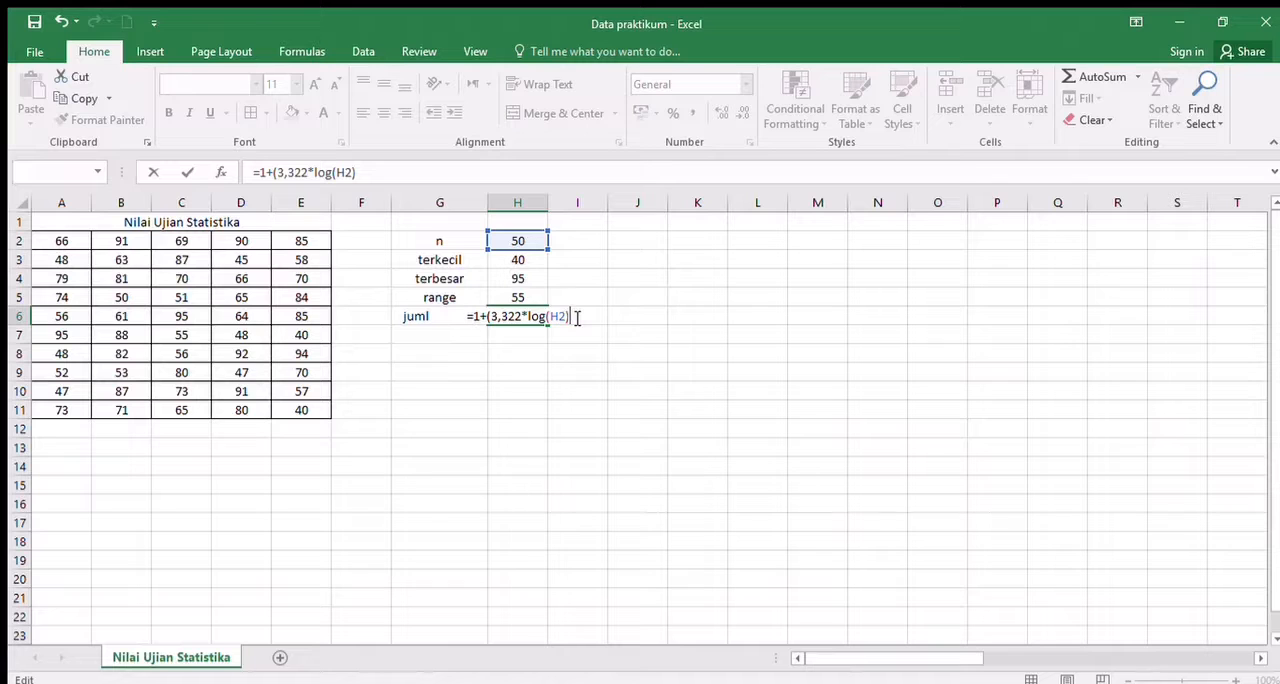
type(")")
key("Return")
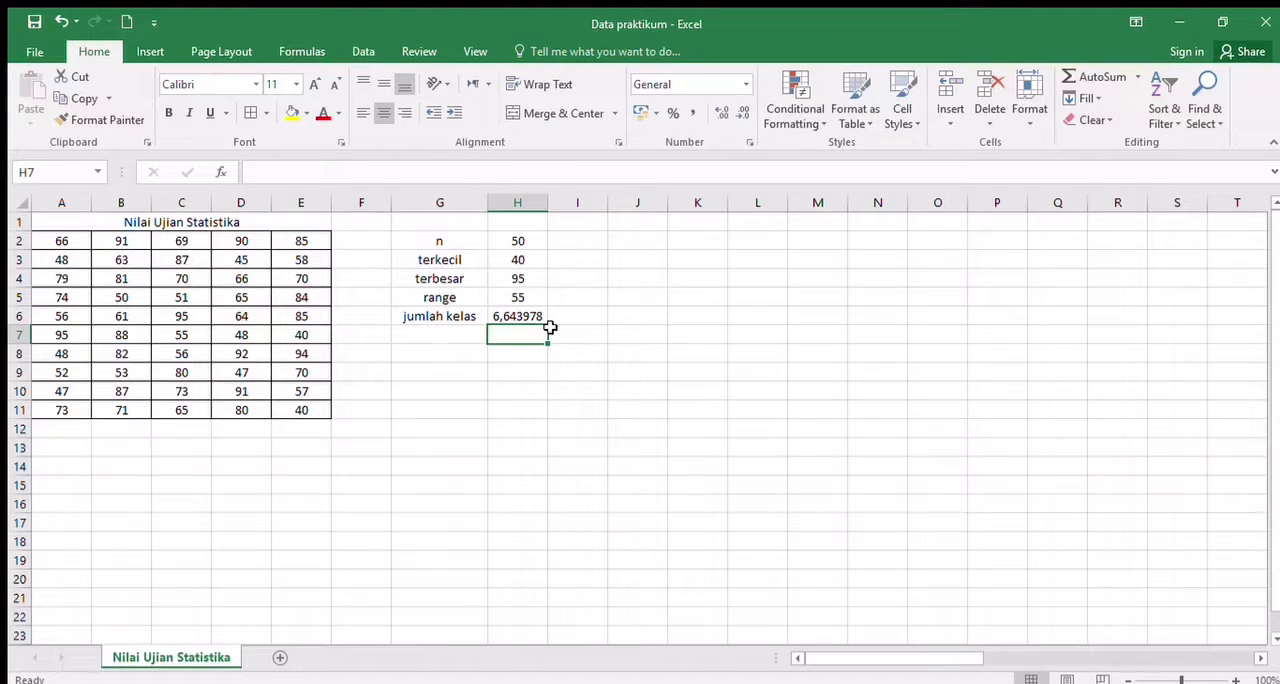
- Enter the label "panjang kelas" in G7 for the class length
left_click(474, 342)
type("panjang kelas")
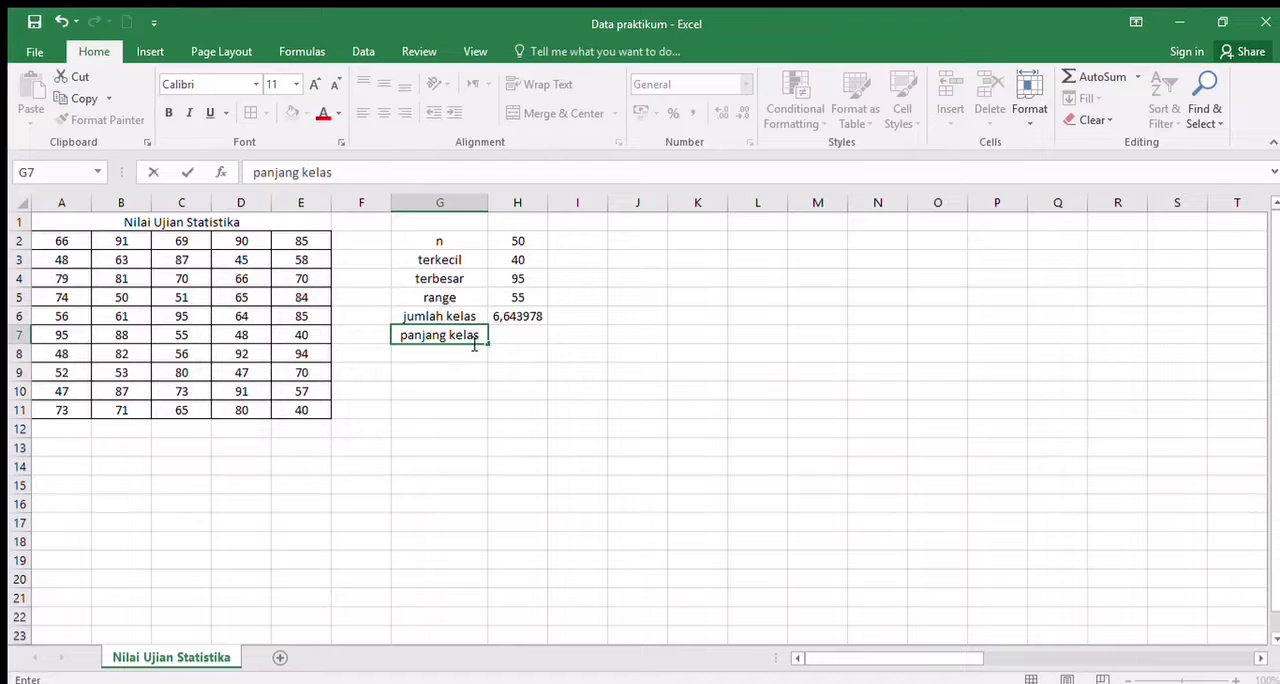
key("Tab")
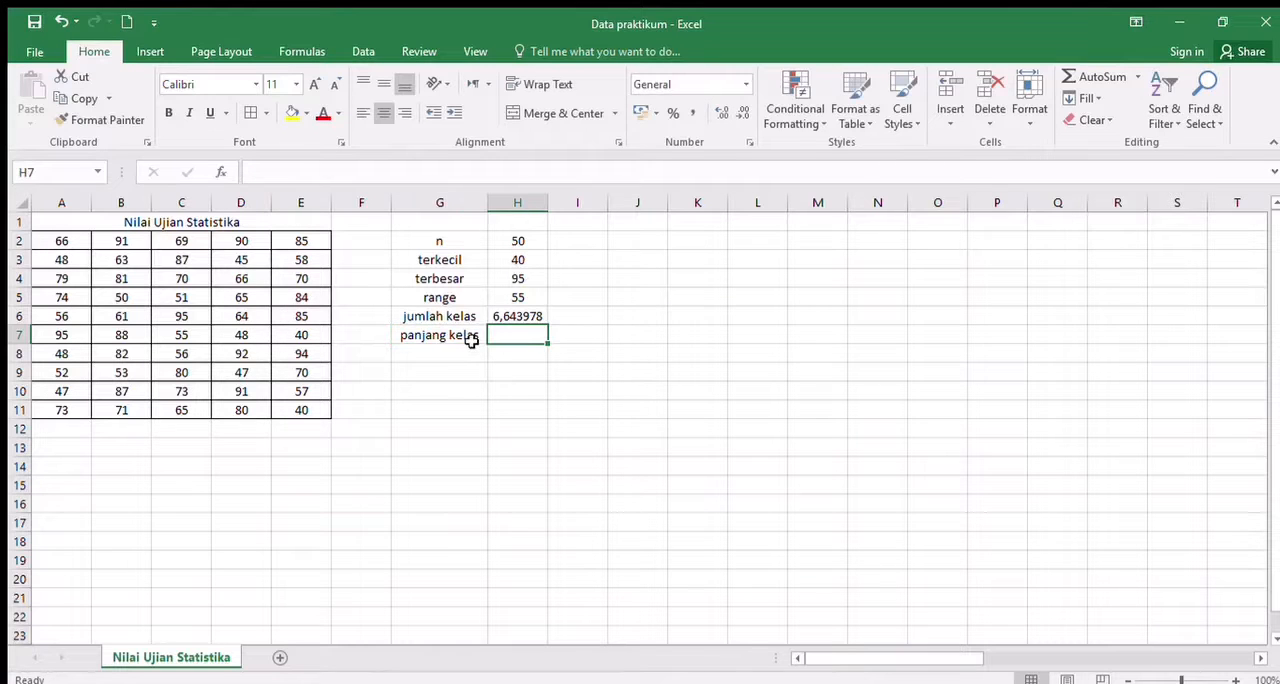
- Compute the class length in H7 by dividing the range by the number of classes with =H5/H6
type("=")
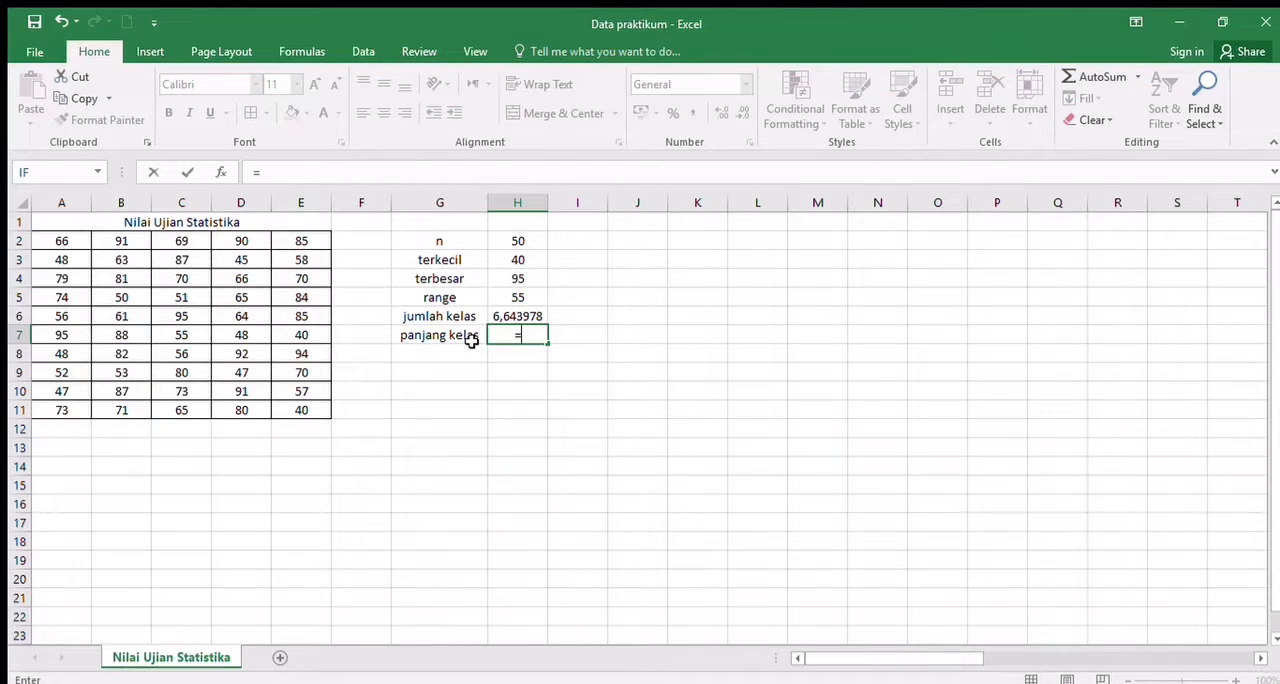
left_click(515, 297)
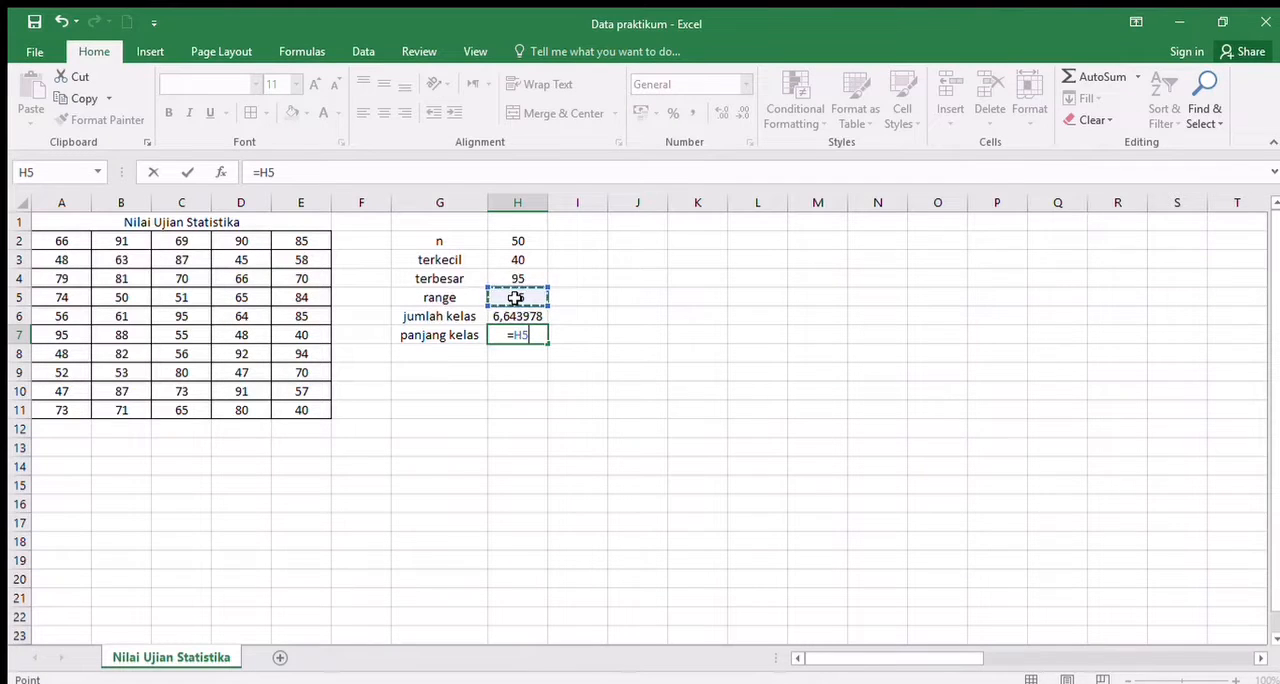
type("/")
left_click(536, 315)
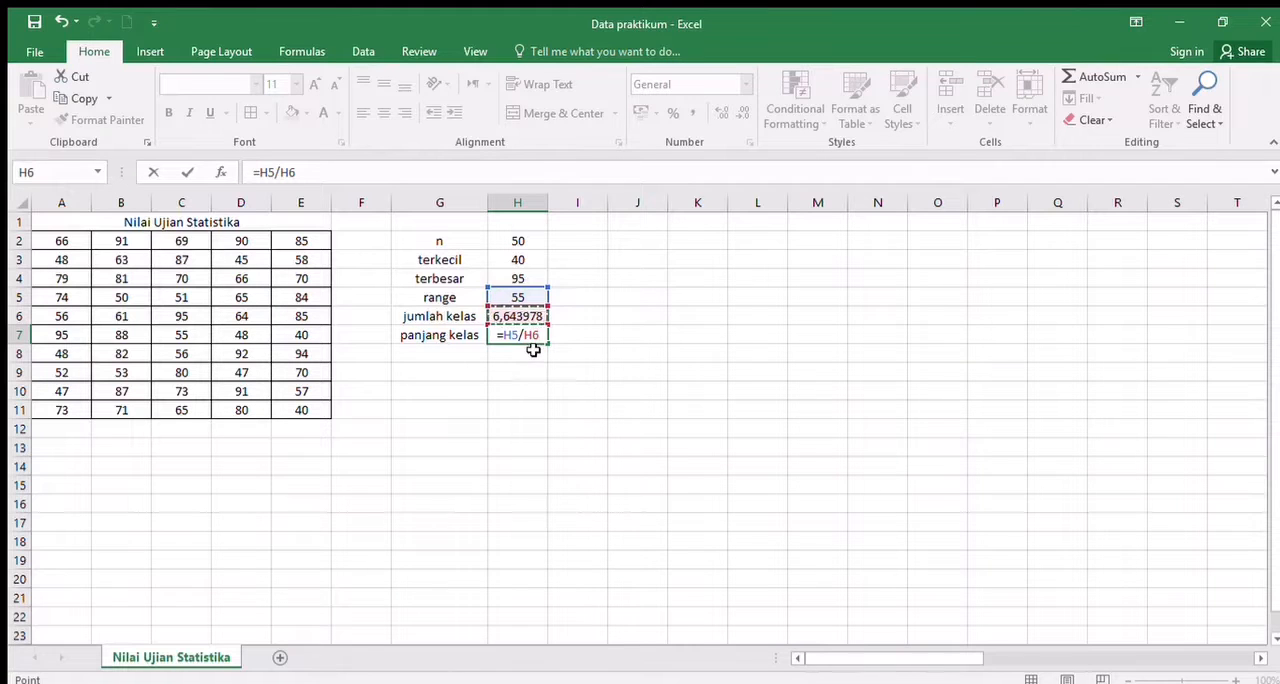
key("Return")
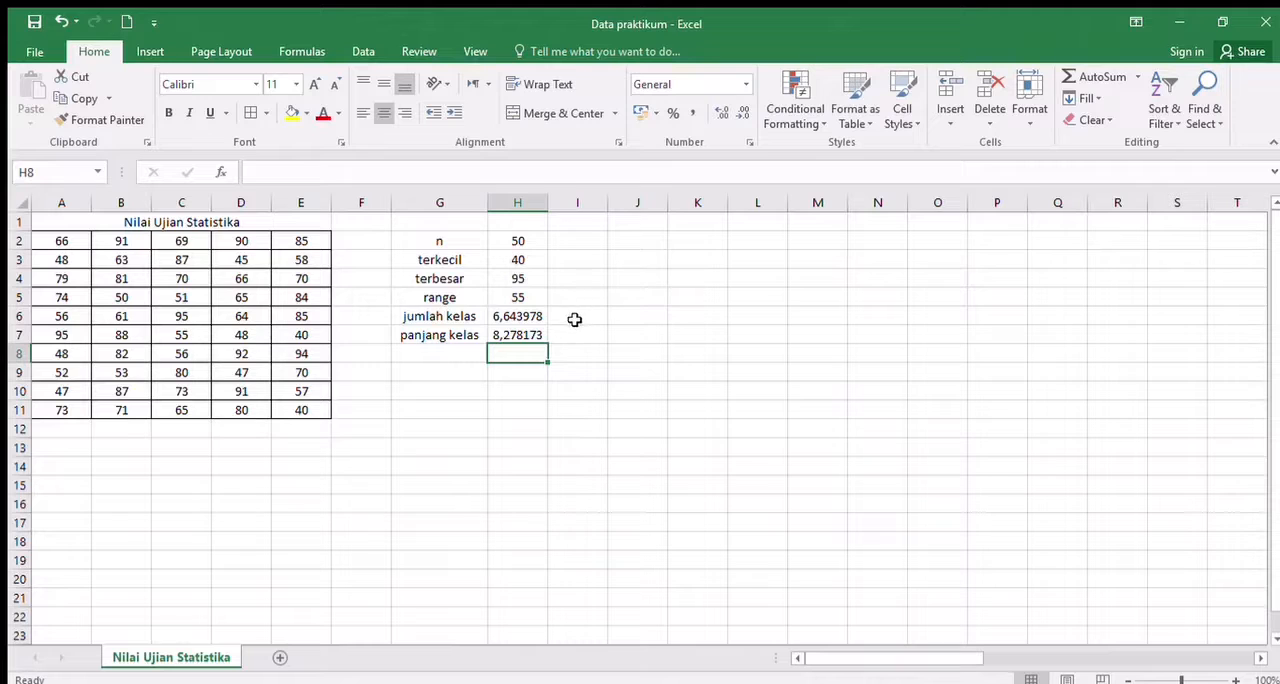
- Enter the rounded number of classes, 7, in I6 and the rounded class length, 8, in I7
left_click(575, 319)
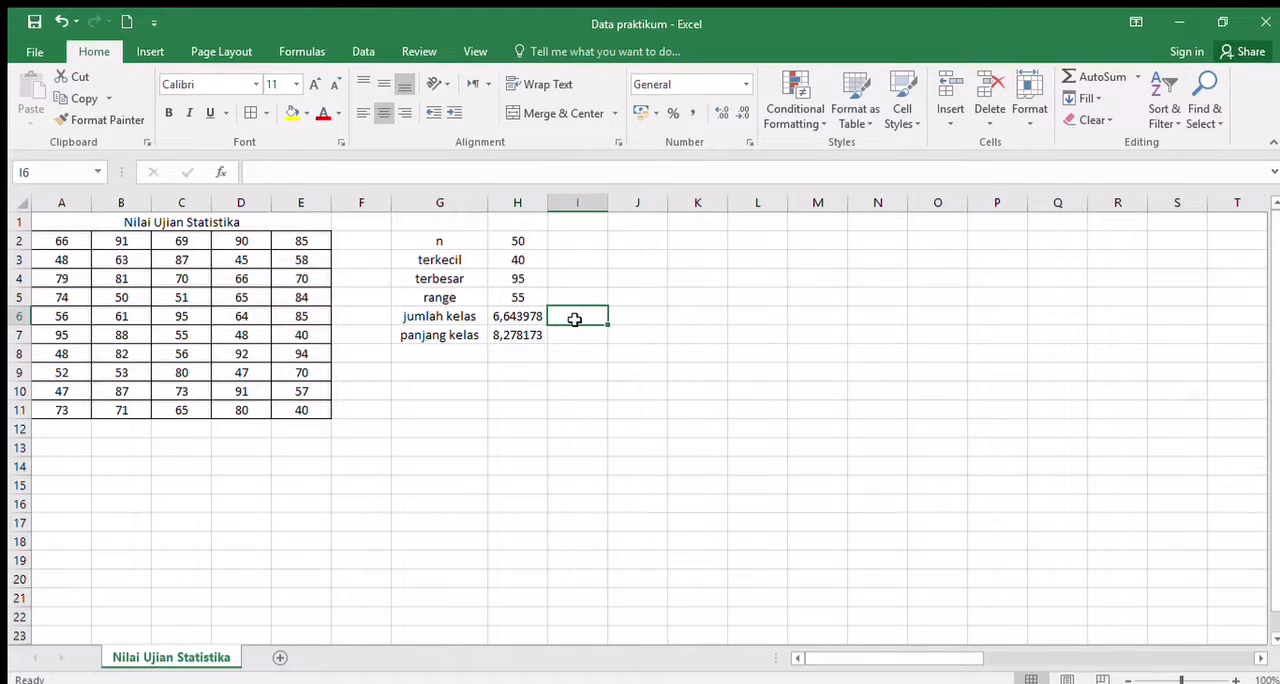
type("7")
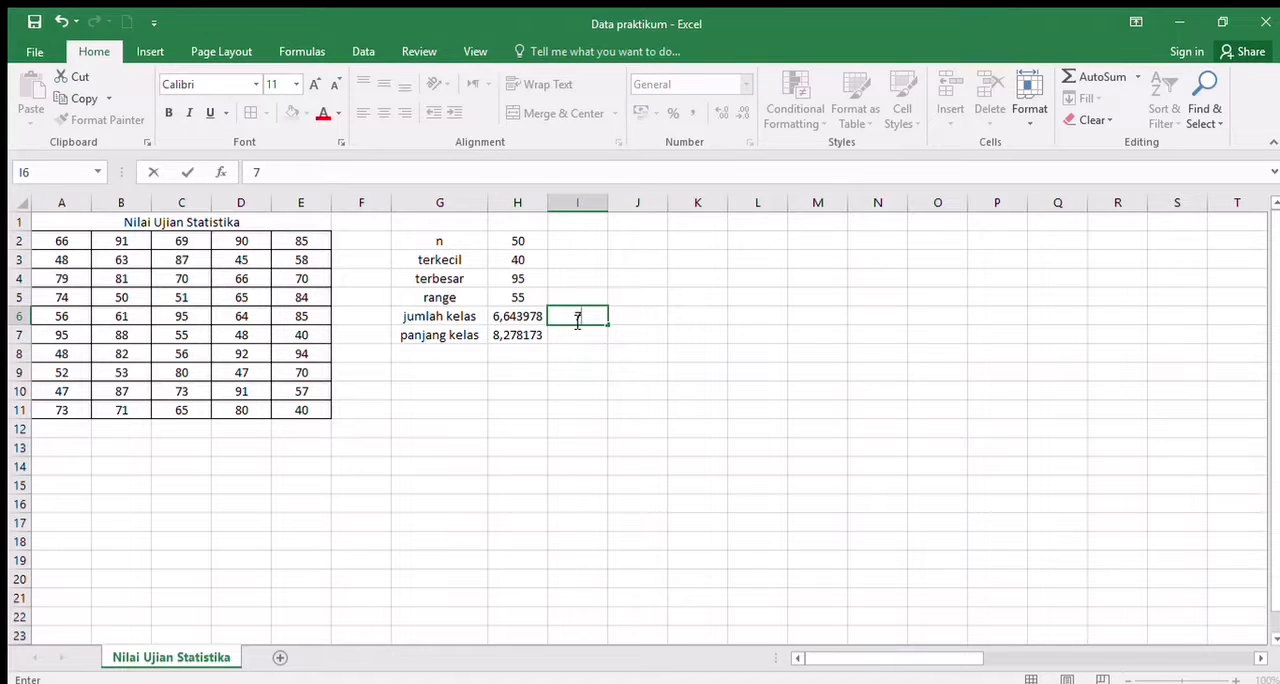
key("Return")
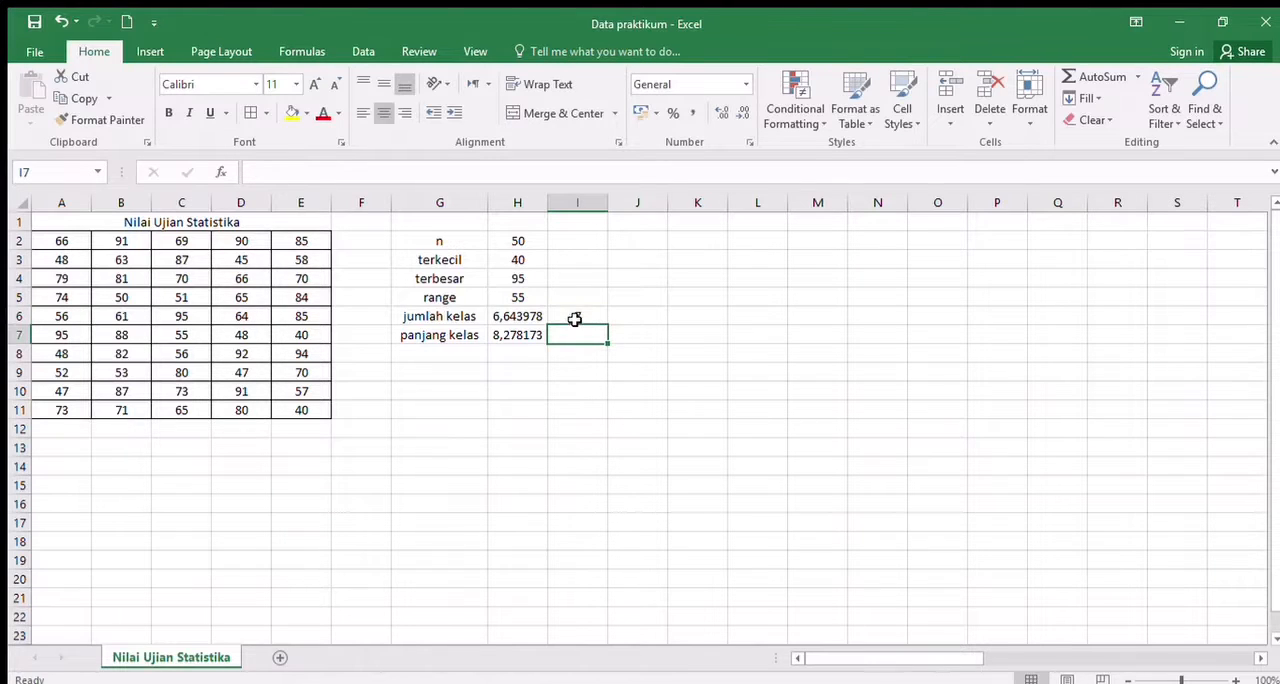
type("8")
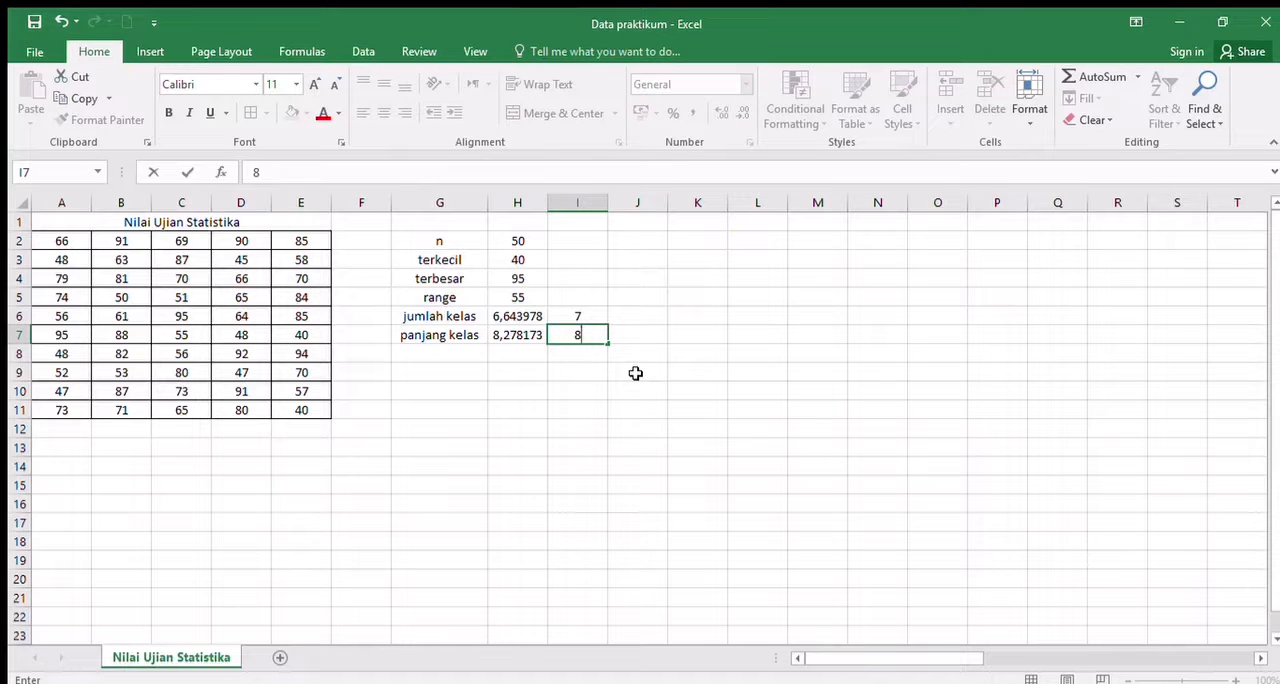
- Add the heading "Interval" in K1 and enter 40 in K2 as the first class's lower limit
left_click(700, 224)
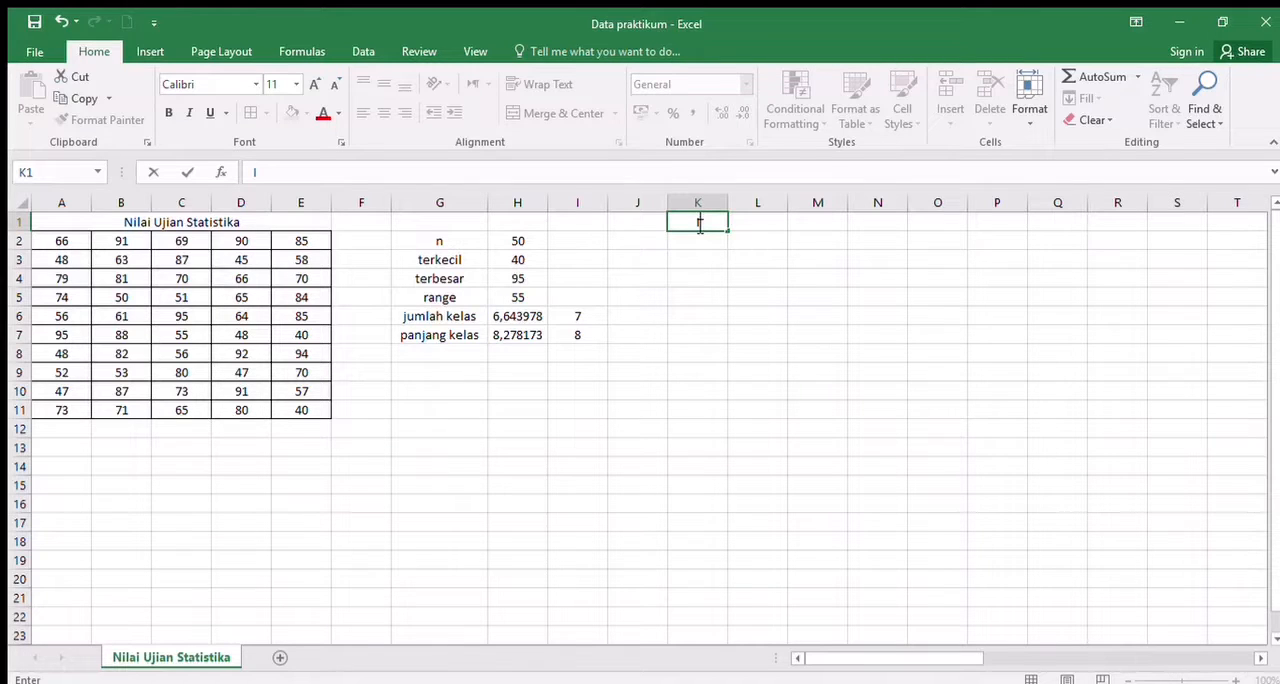
type("nterval")
key("Return")
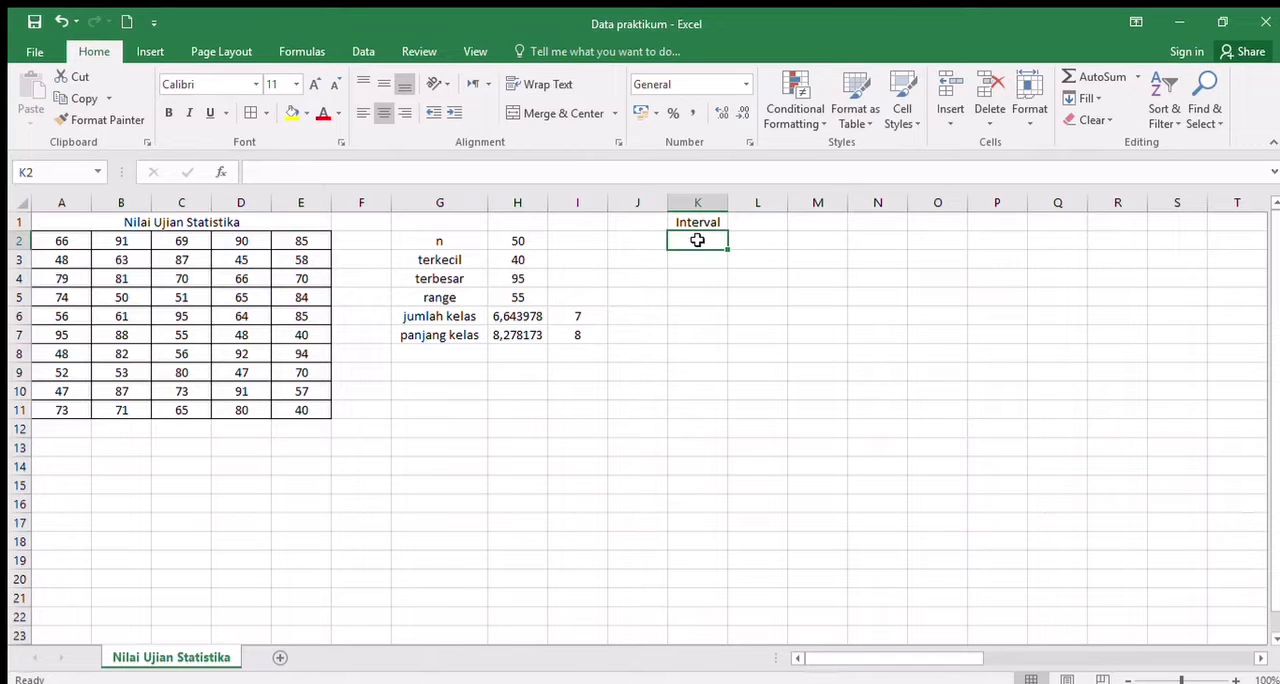
type("40")
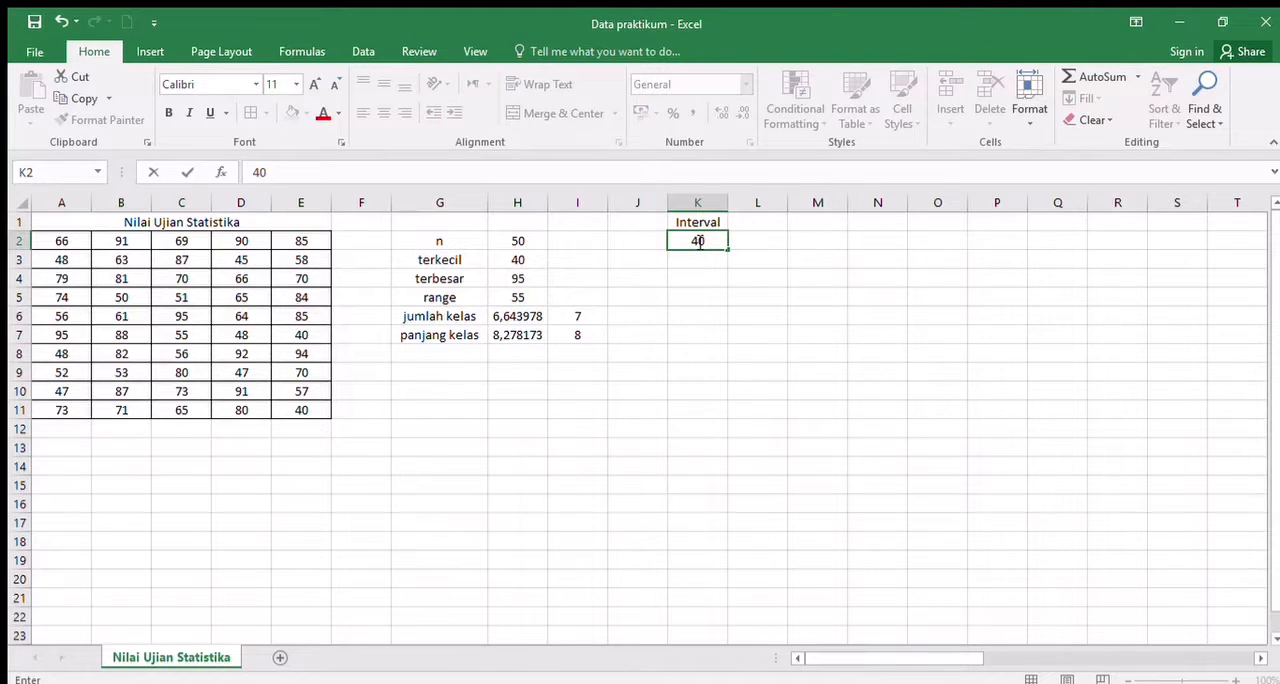
key("Tab")
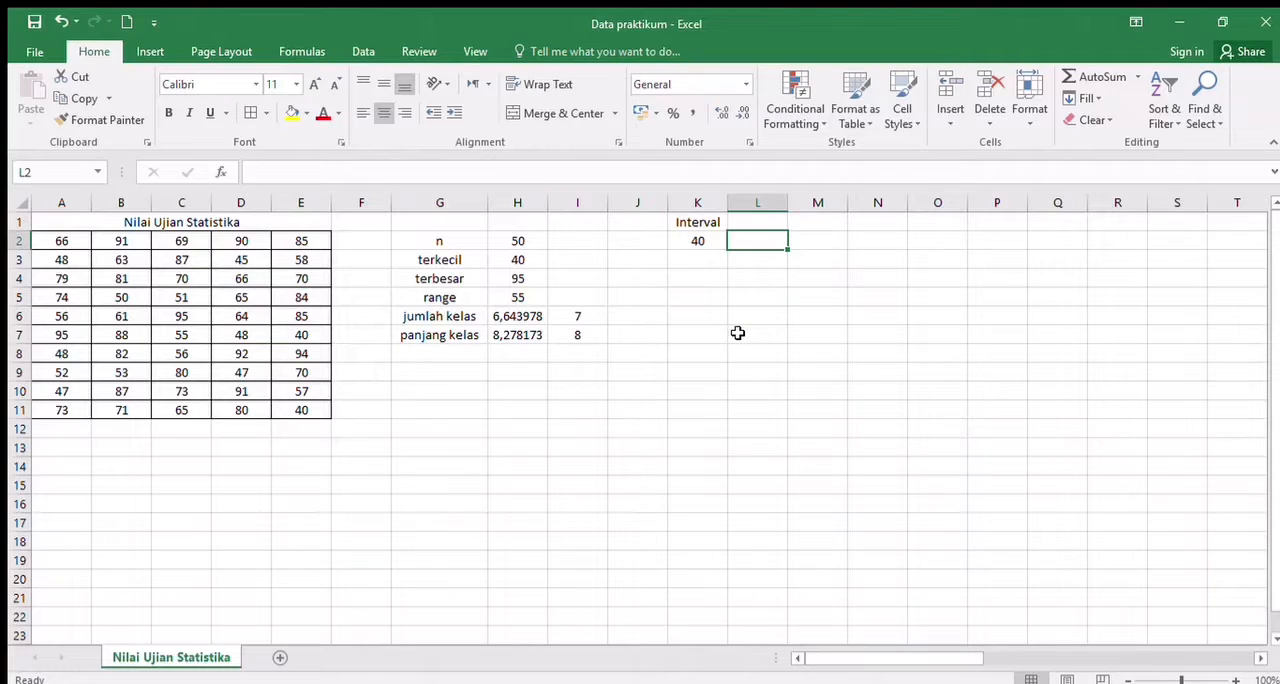
- Compute the first class's upper limit in L2 with the formula =K2+8-1
type("=")
left_click(715, 245)
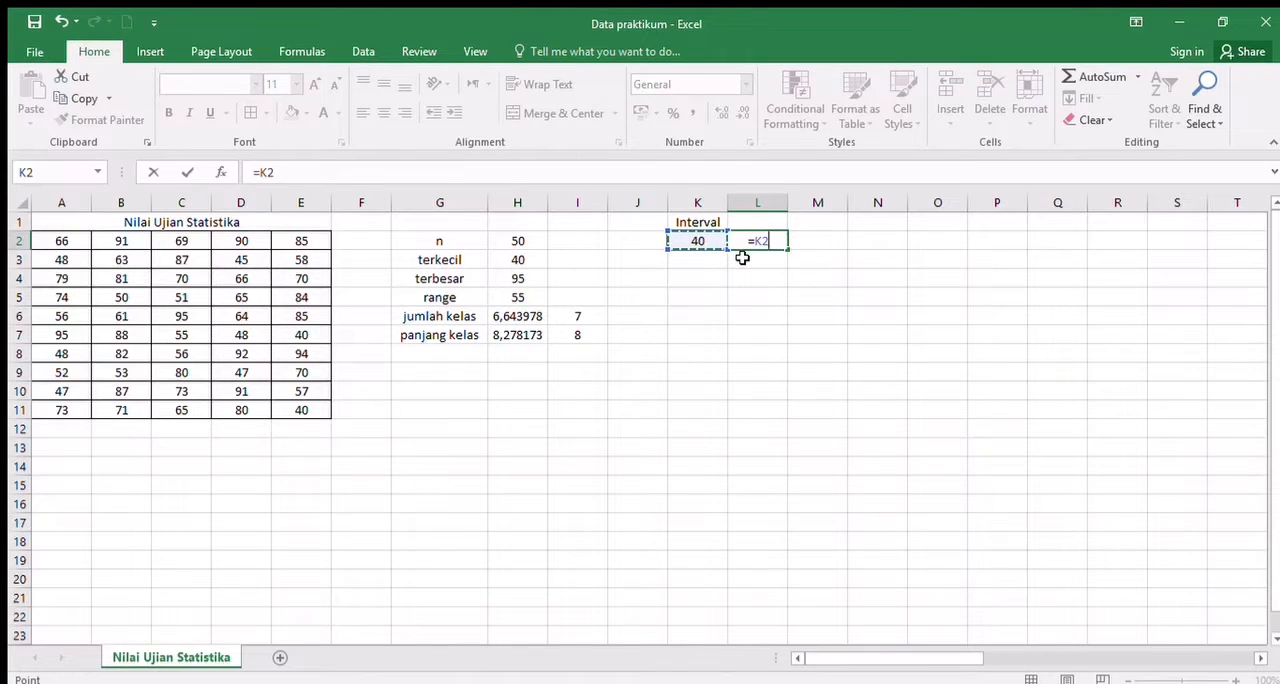
type("+8-1")
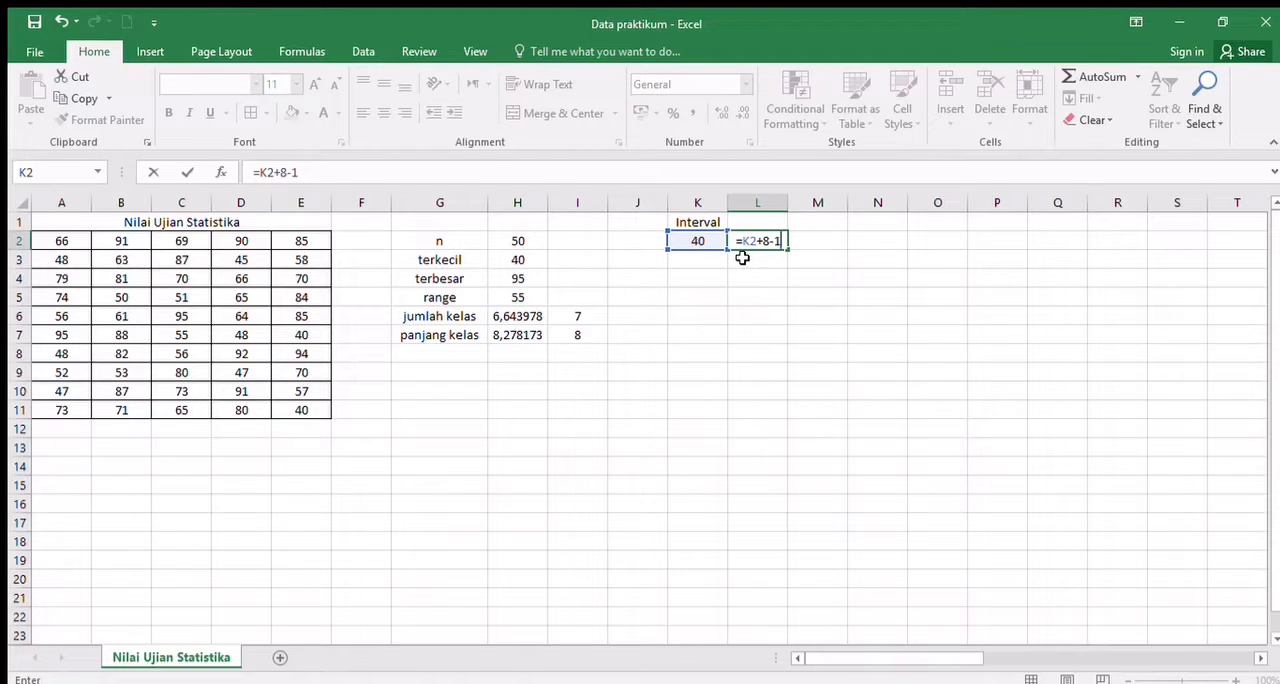
key("Return")
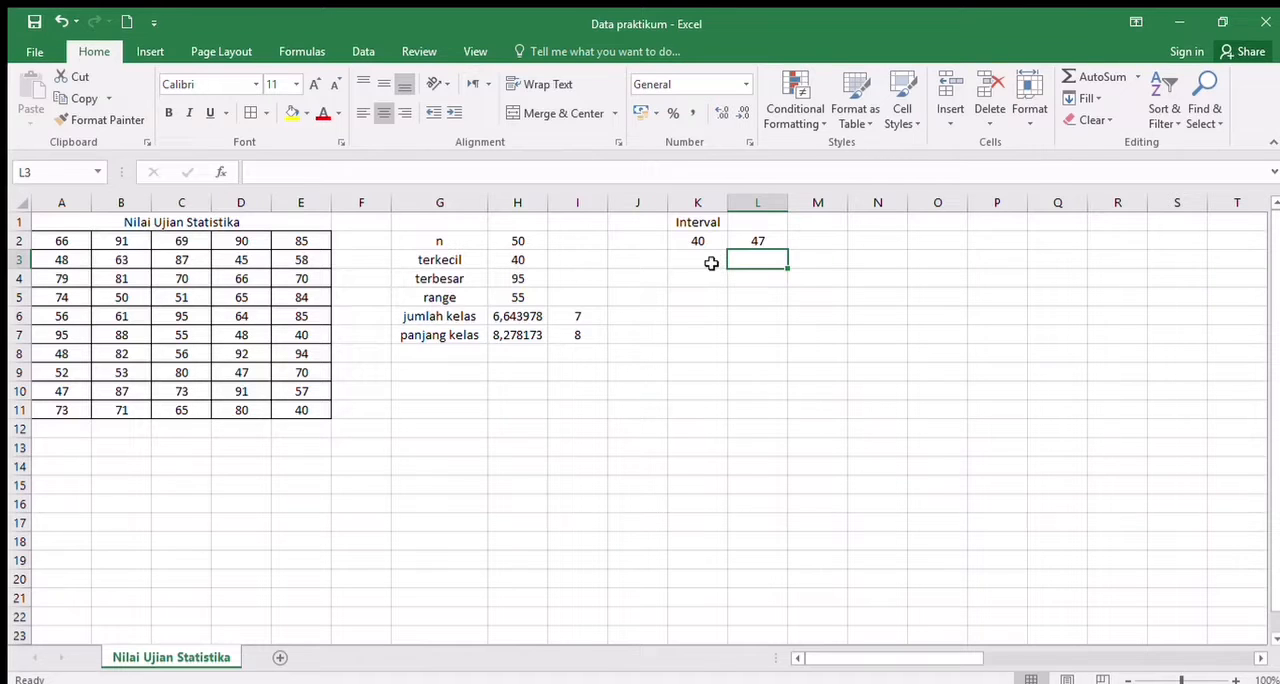
- Compute the second class's lower limit in K3 with the formula =L2+1
left_click(711, 263)
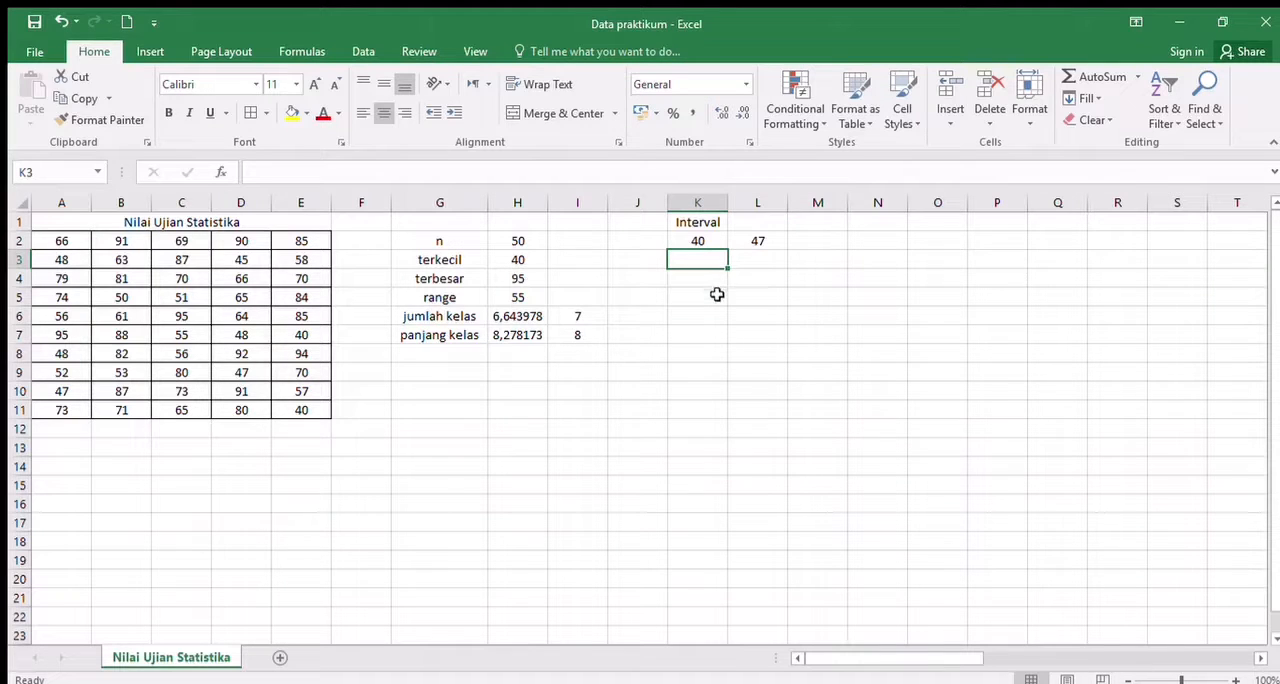
type("+")
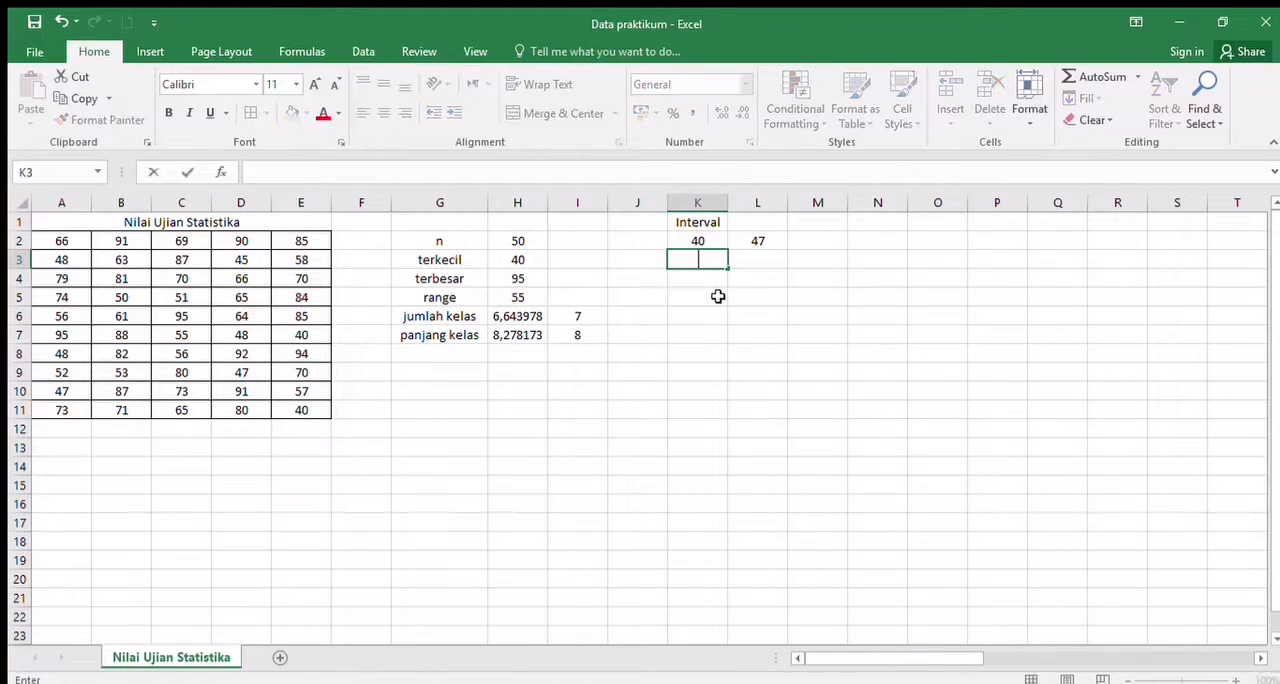
key("BackSpace")
type("=")
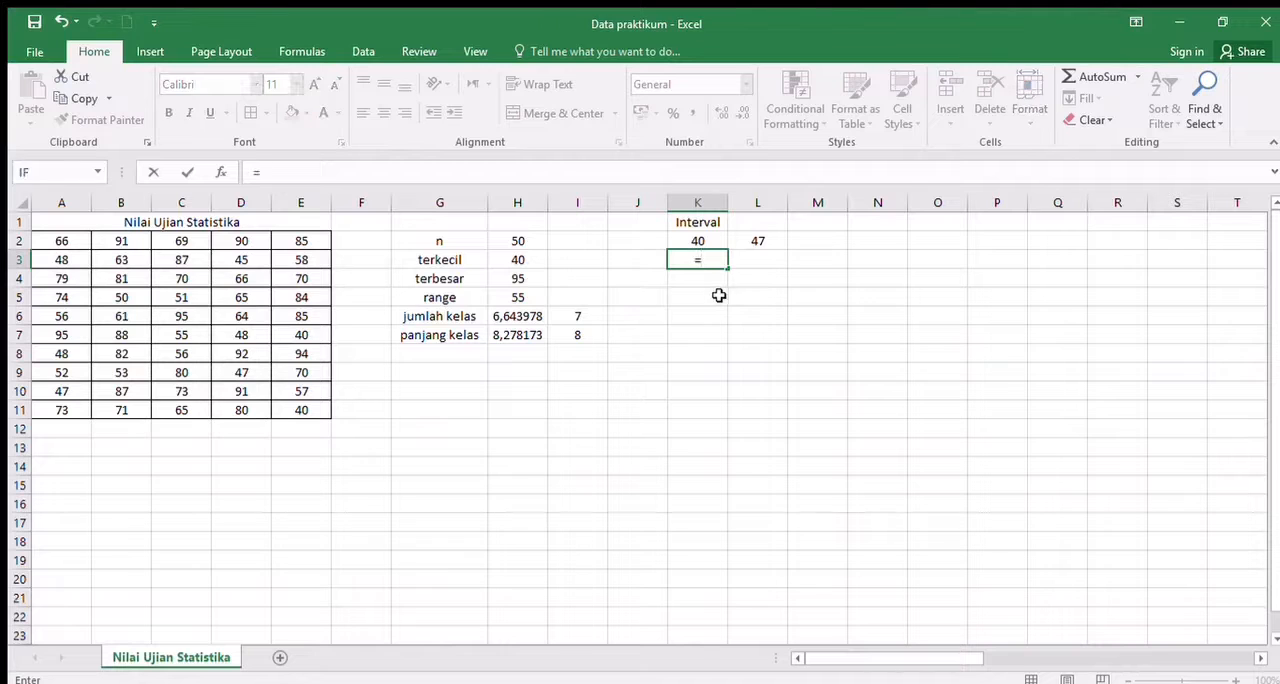
left_click(760, 240)
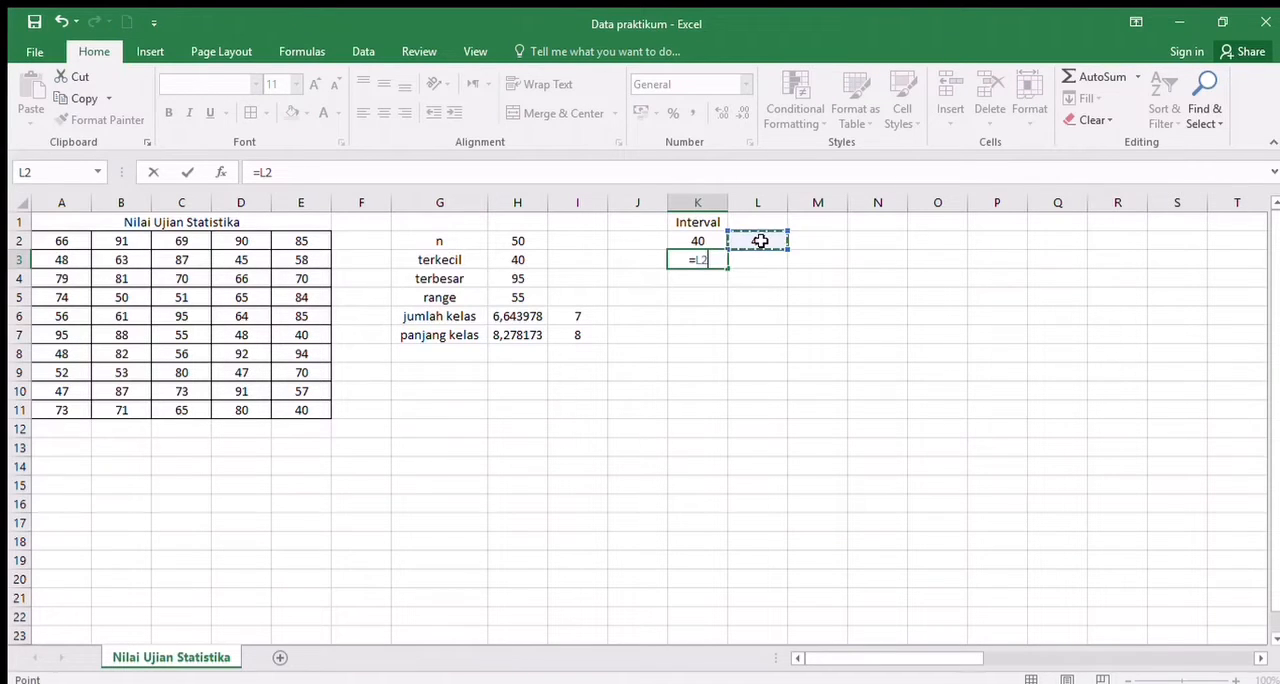
type("=")
key("BackSpace")
type("+")
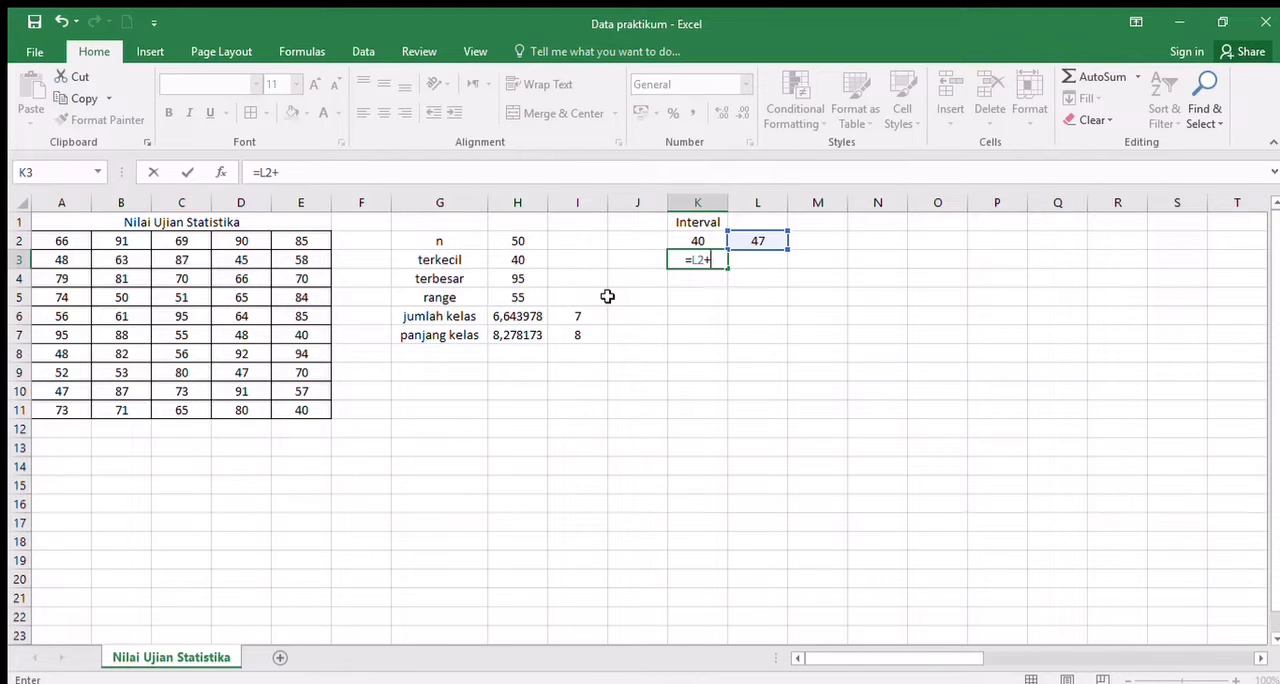
type("1")
key("Return")
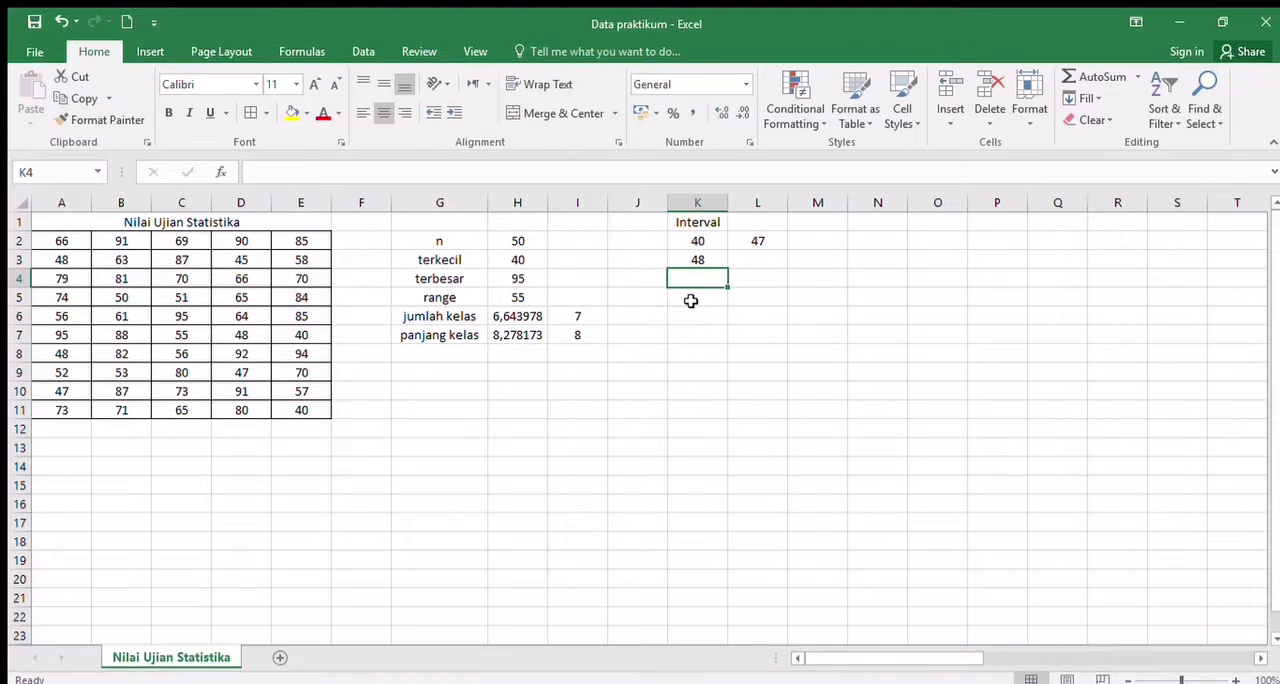
- Fill the upper-limit formula from L2 down to L8 and the lower-limit formula from K3 down to K8
left_click(762, 244)
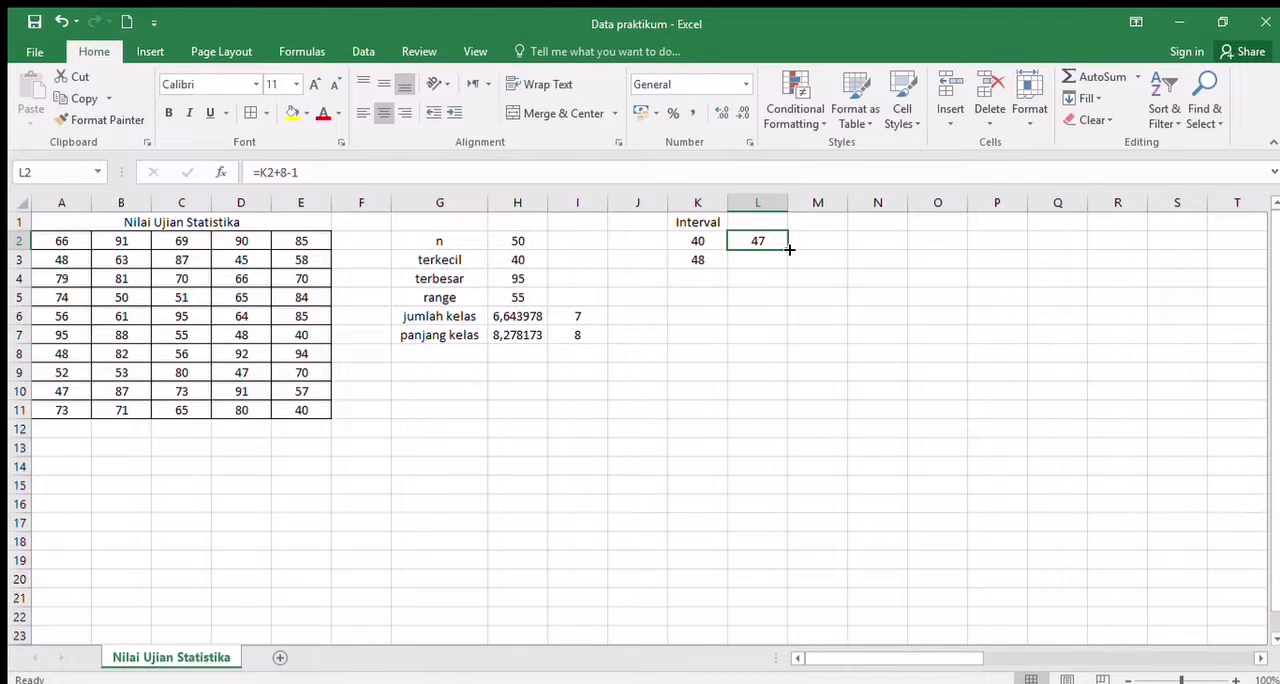
left_click_drag(789, 249, 777, 356)
left_click(700, 260)
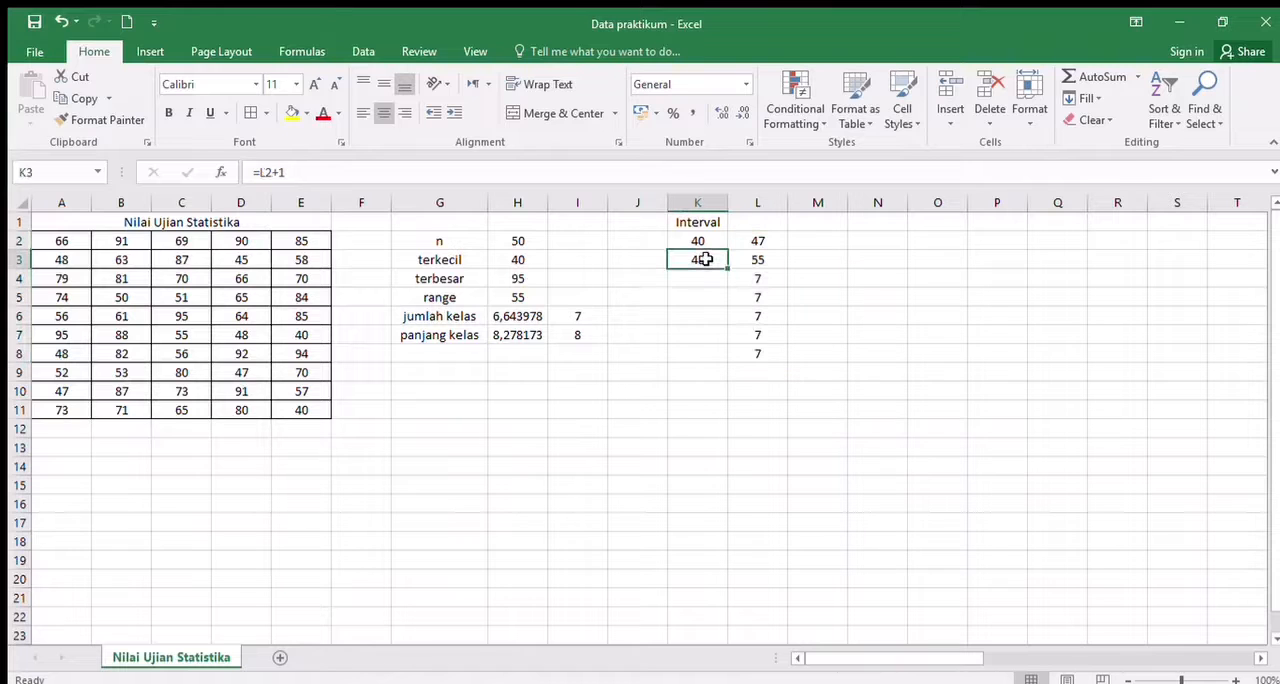
left_click_drag(729, 268, 725, 358)
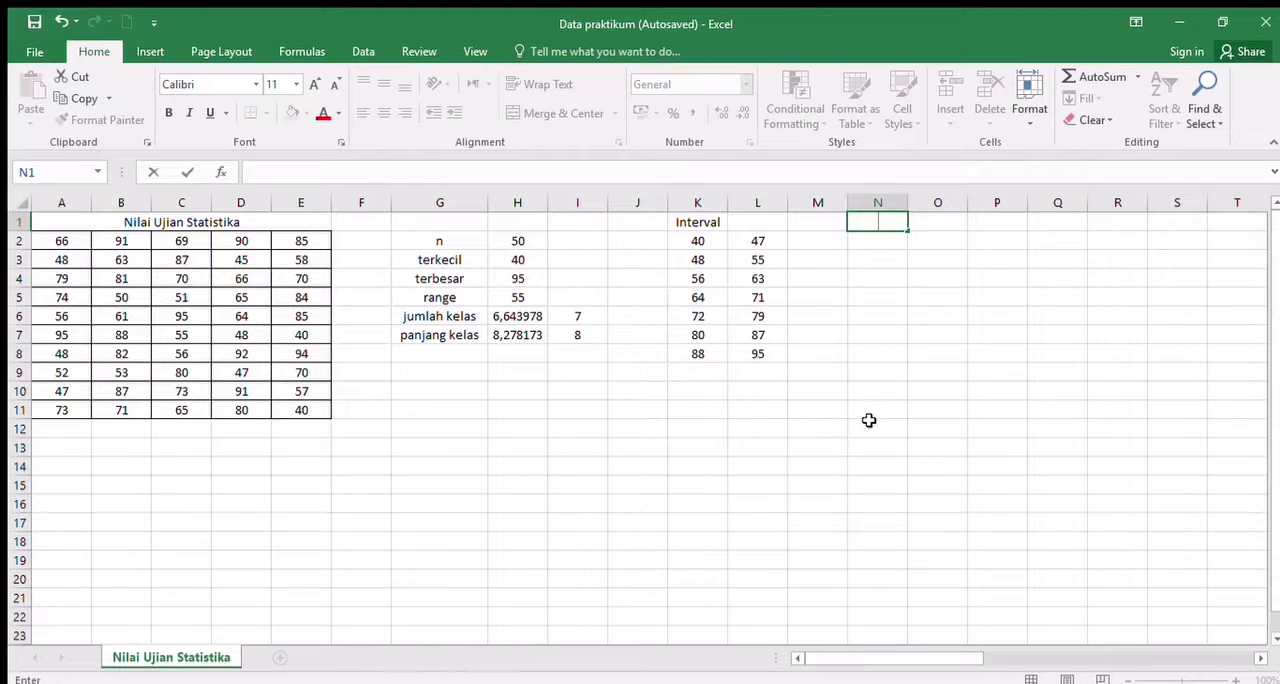
- Enter the heading "Interval" in N1 for the combined class intervals
type("Interval")
key("Return")
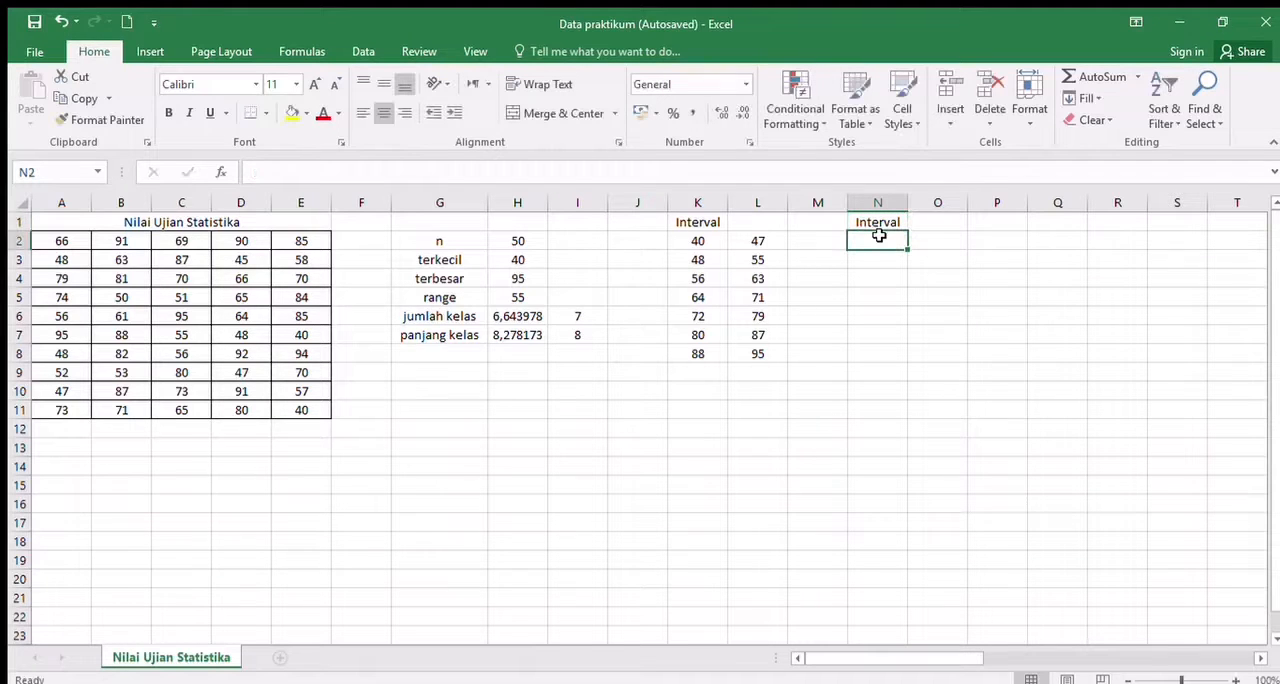
- Join the first class's limits with a hyphen in N2 using =CONCATENATE(K2;"-";L2)
type("=")
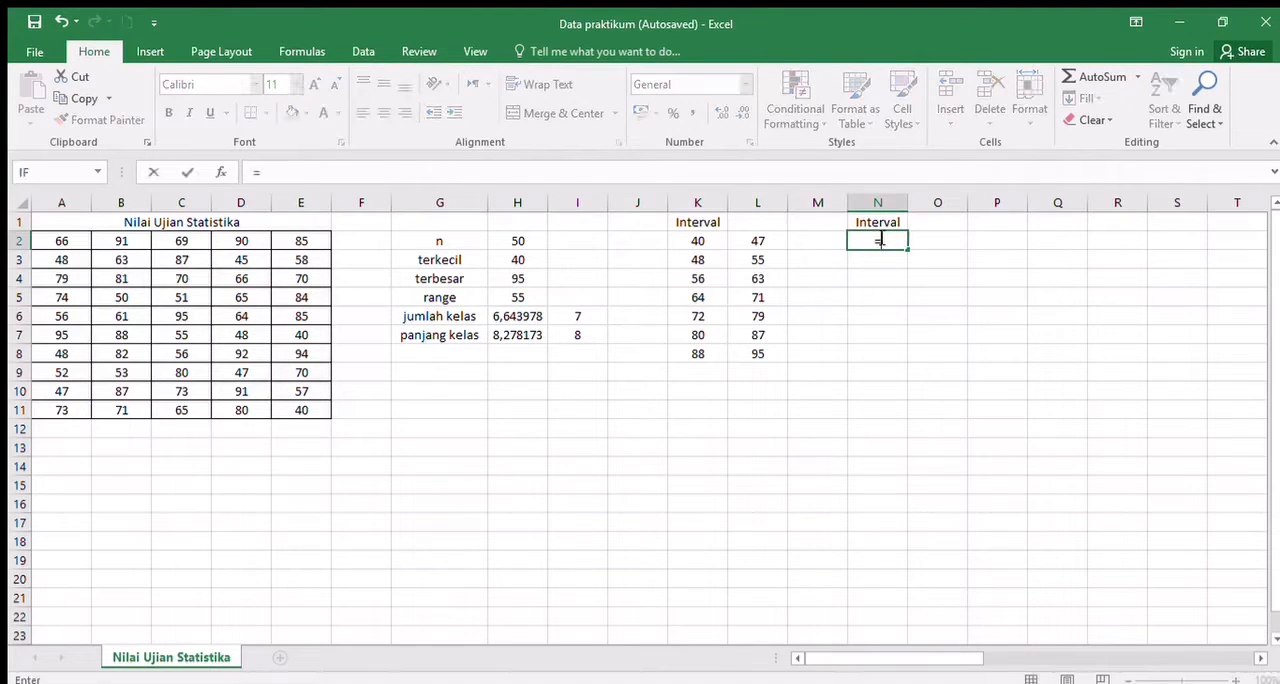
type("CONCATEN")
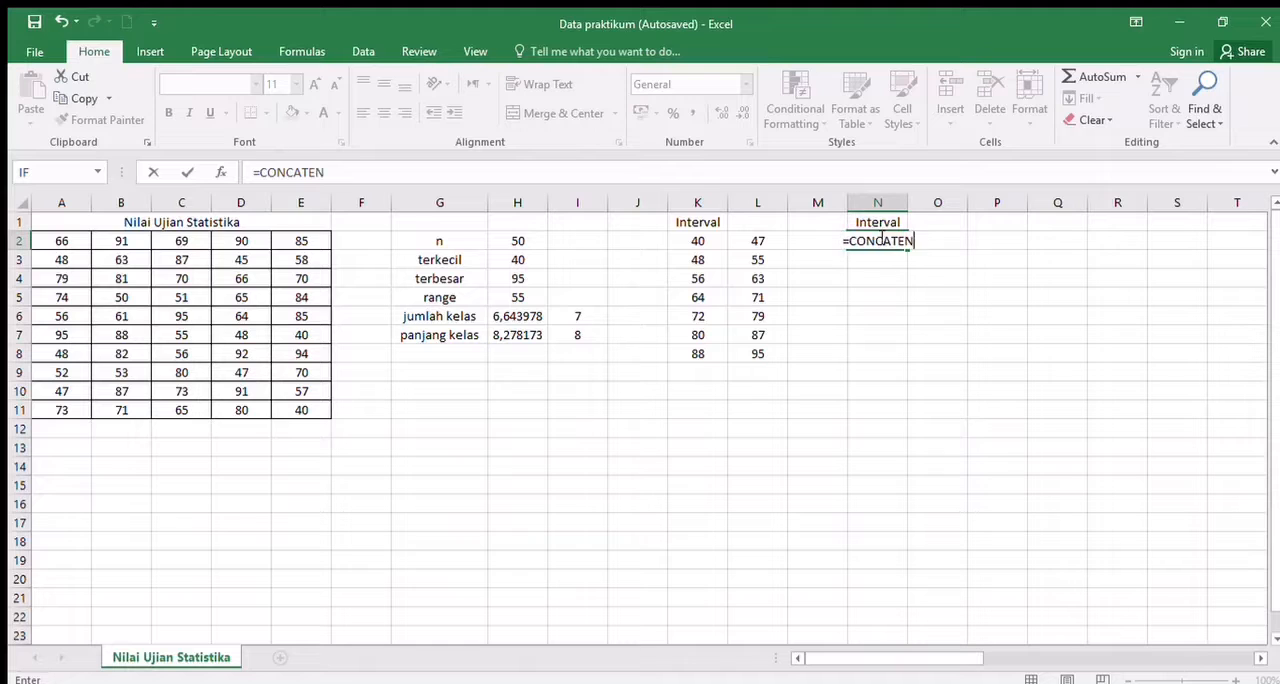
type("ATE(")
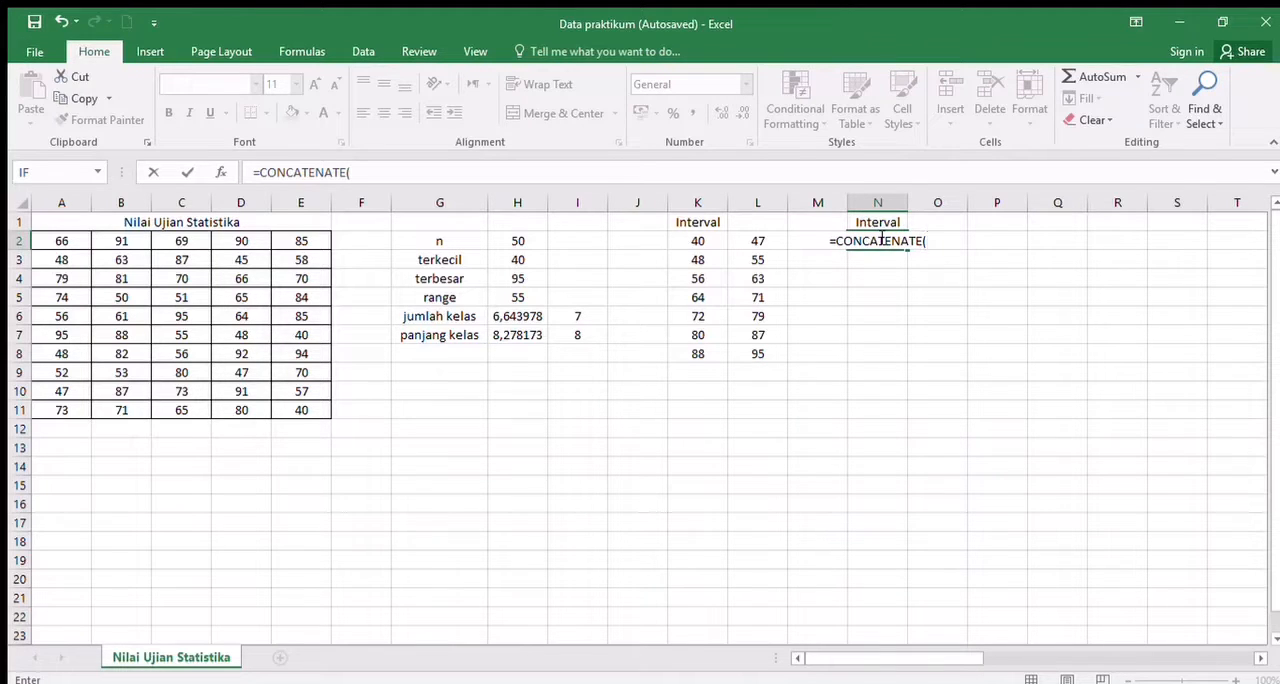
left_click(720, 241)
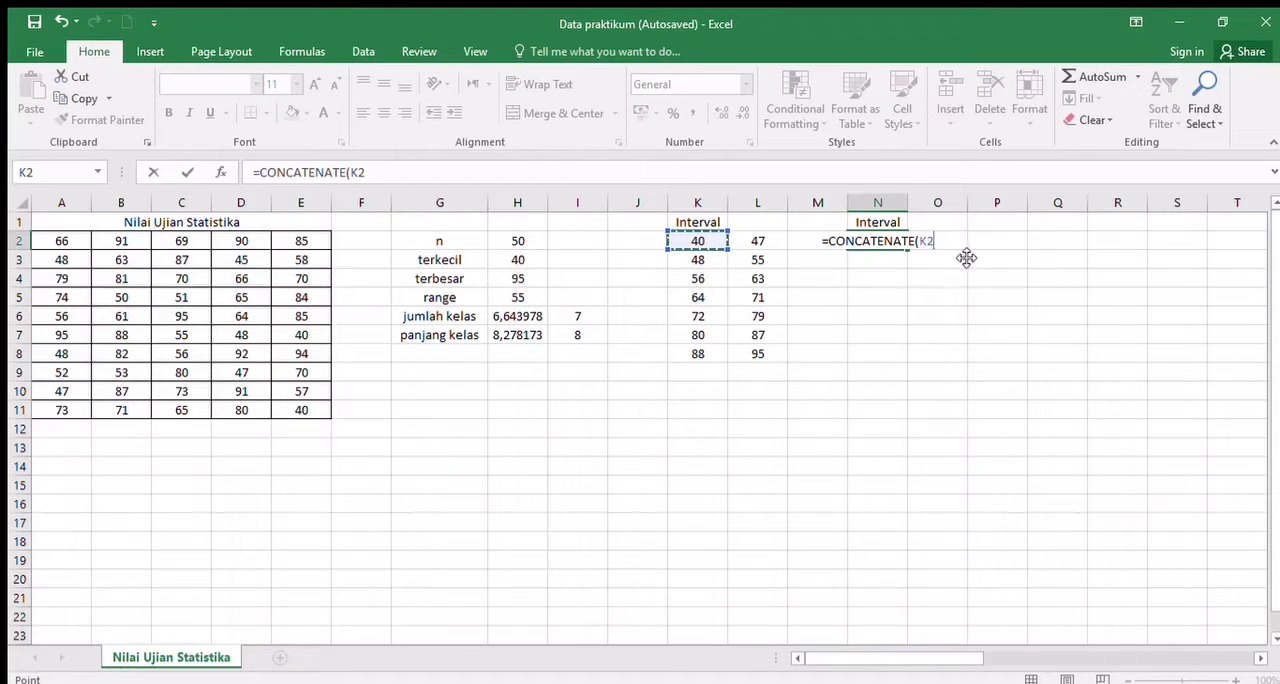
type(";\"-")
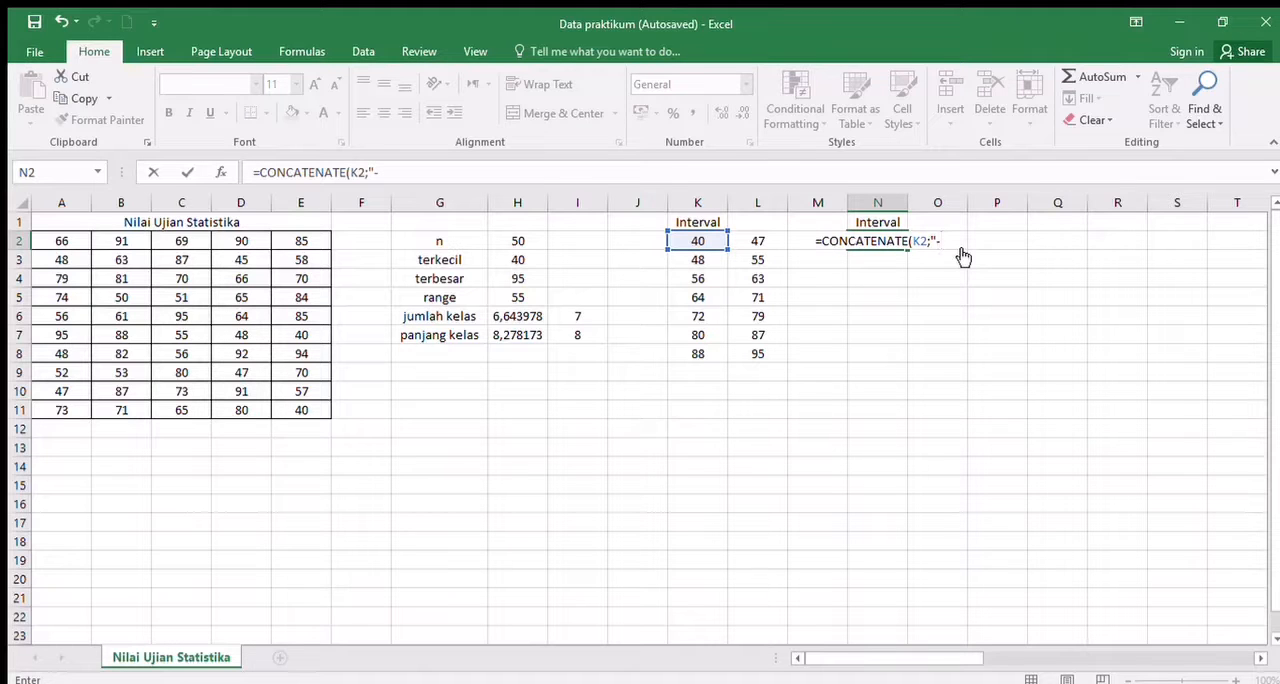
type("\";")
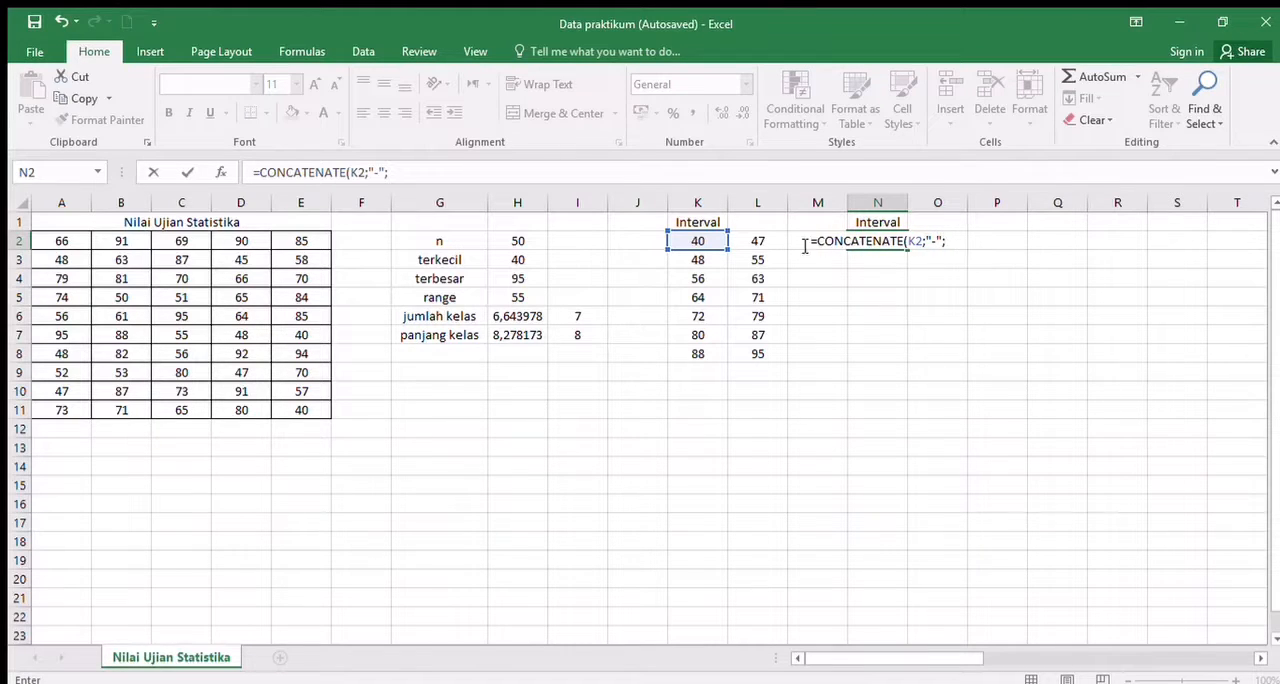
left_click(754, 243)
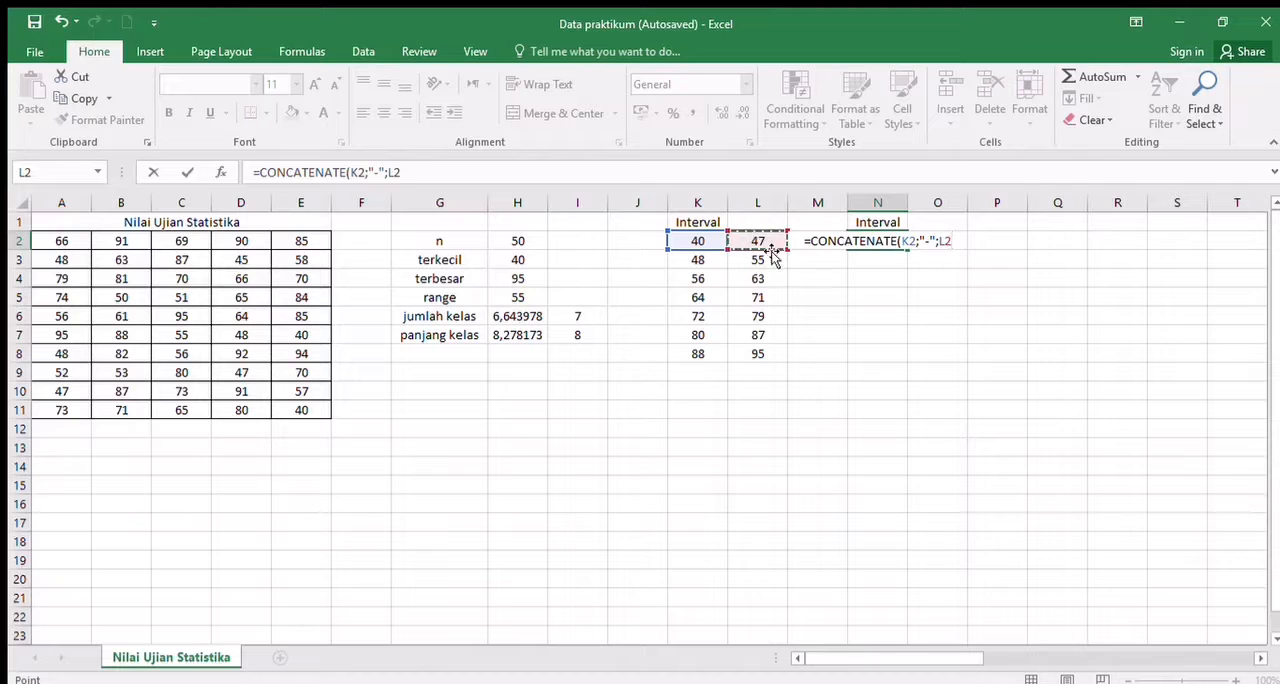
key("Return")
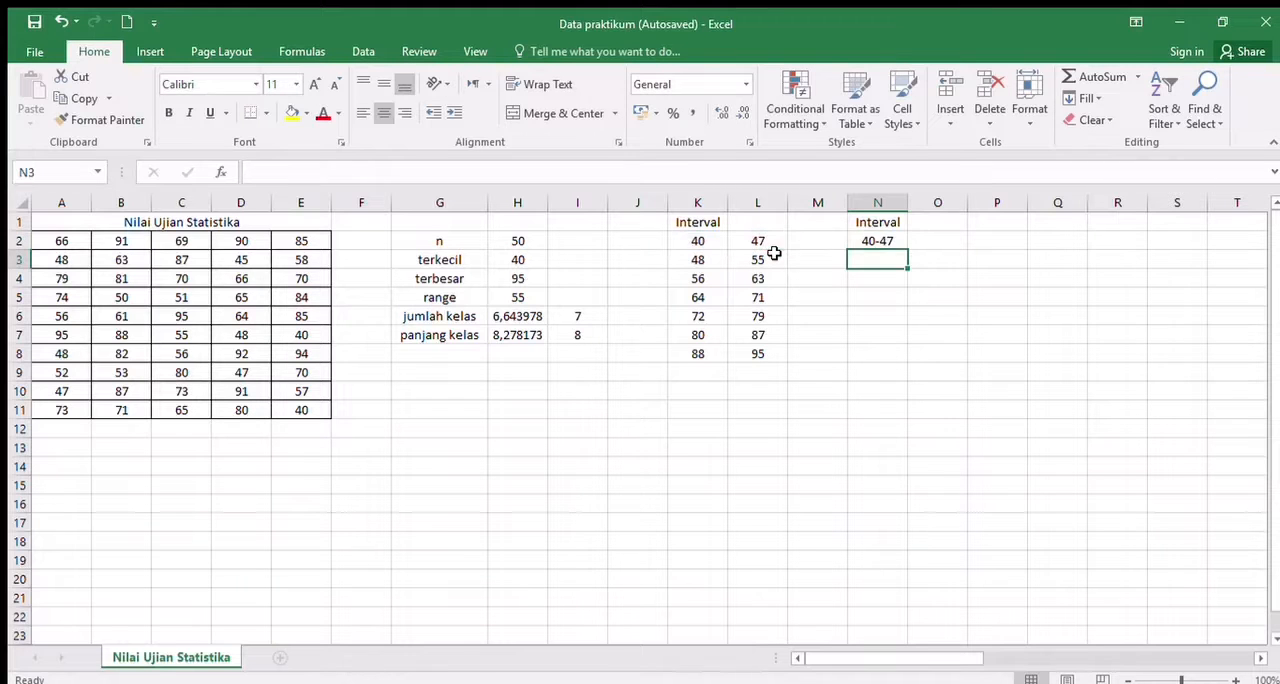
- Fill the combined interval formula from N2 down to N8 and enter the heading "Frekuensi" in O1
left_click(880, 242)
left_click_drag(907, 248, 904, 361)
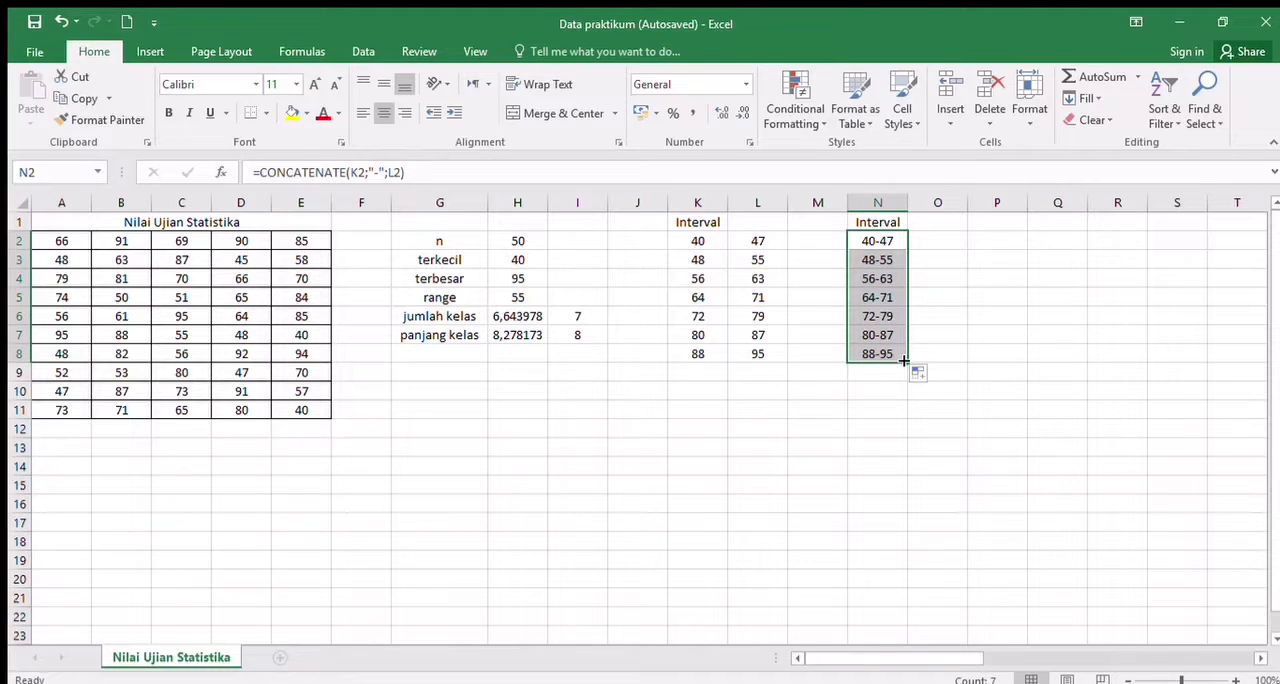
left_click(937, 224)
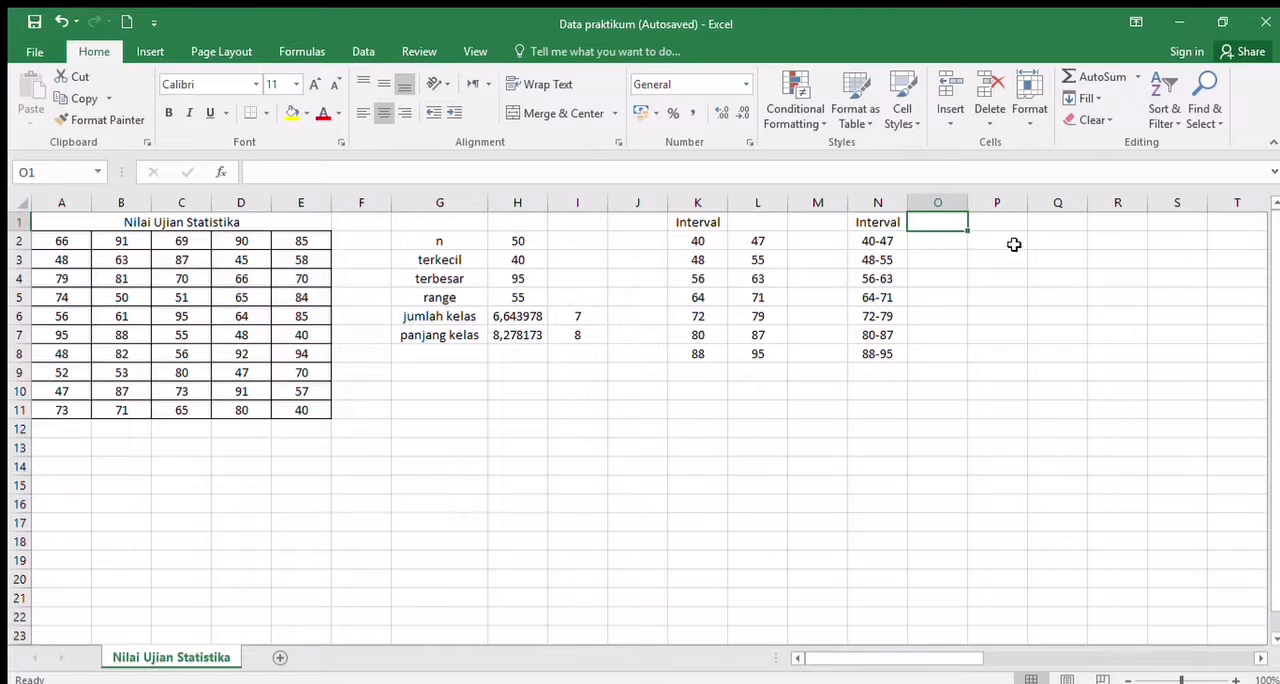
type("Frekun")
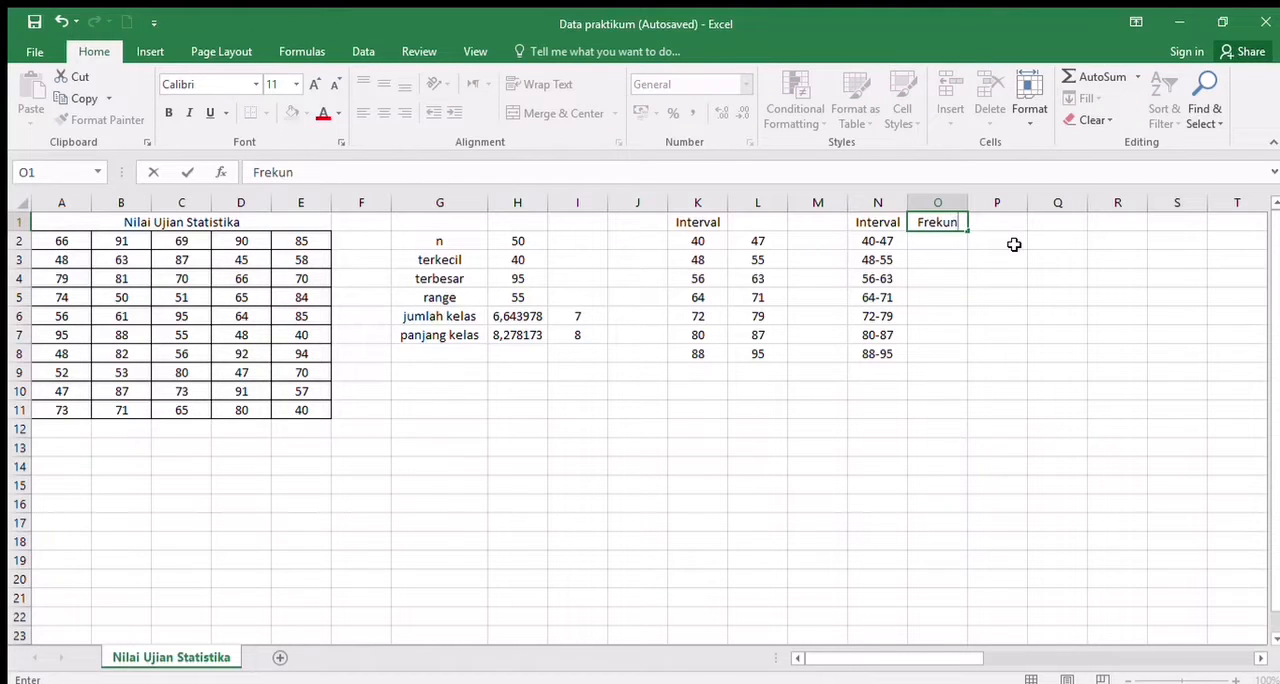
key("BackSpace")
type("ensi")
- Count the scores per class in O2:O8 with the array formula =FREQUENCY(A2:E11;L2:L8)
left_click(954, 241)
left_click_drag(967, 250, 968, 357)
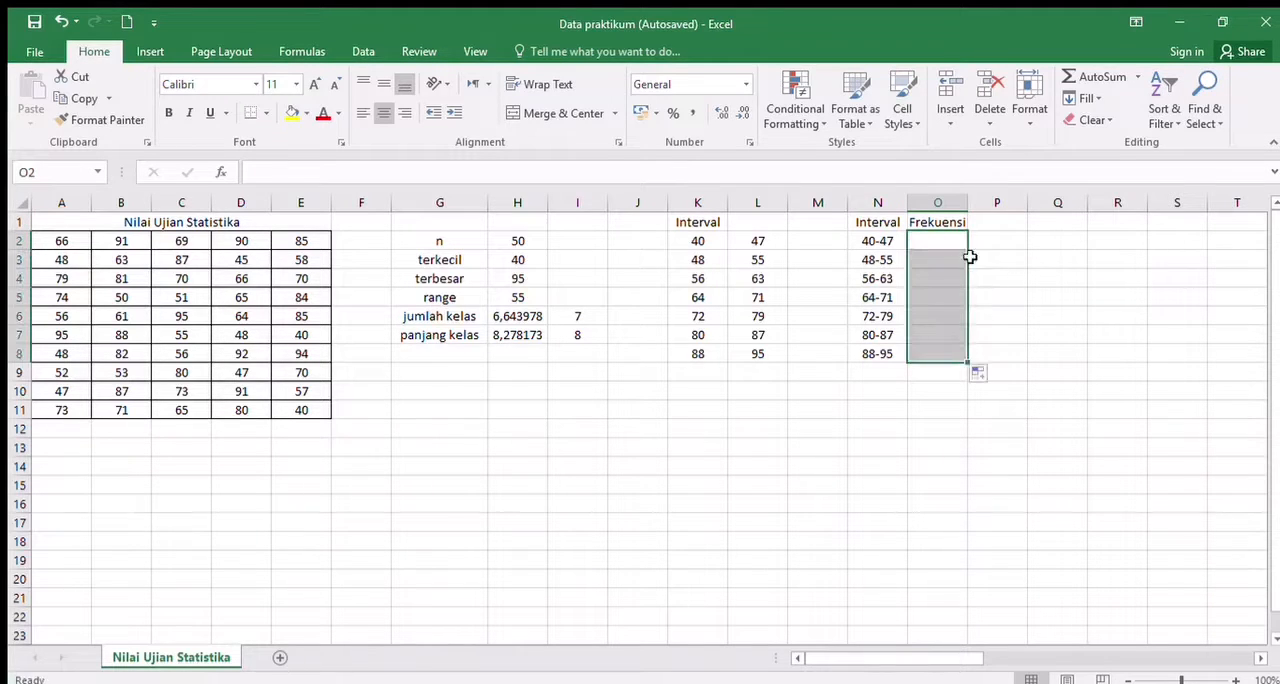
type("=")
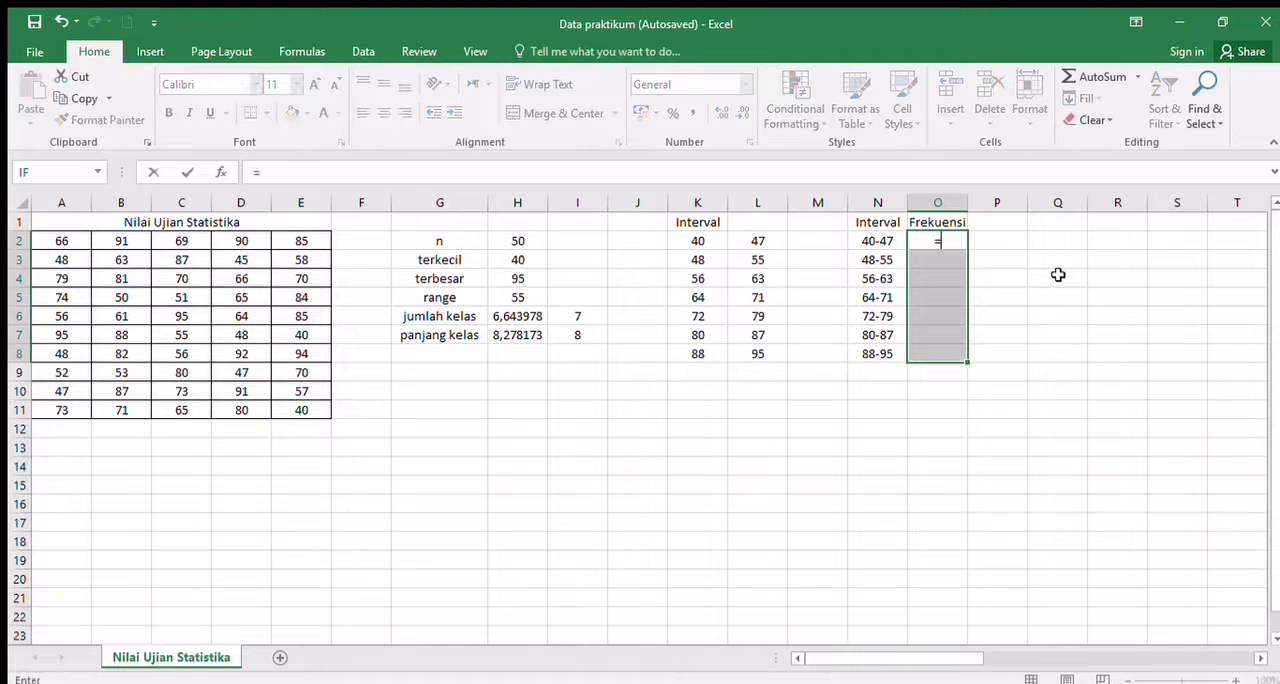
type("frequency(")
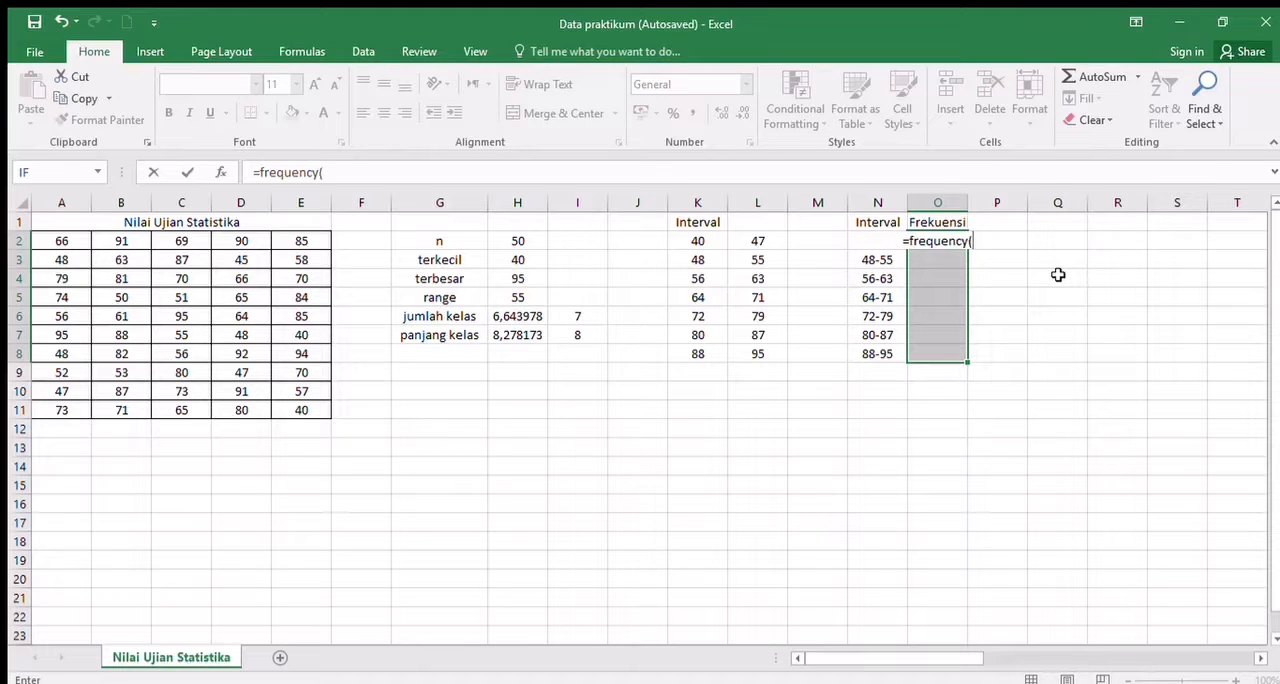
left_click_drag(75, 240, 120, 278)
left_click_drag(210, 327, 318, 428)
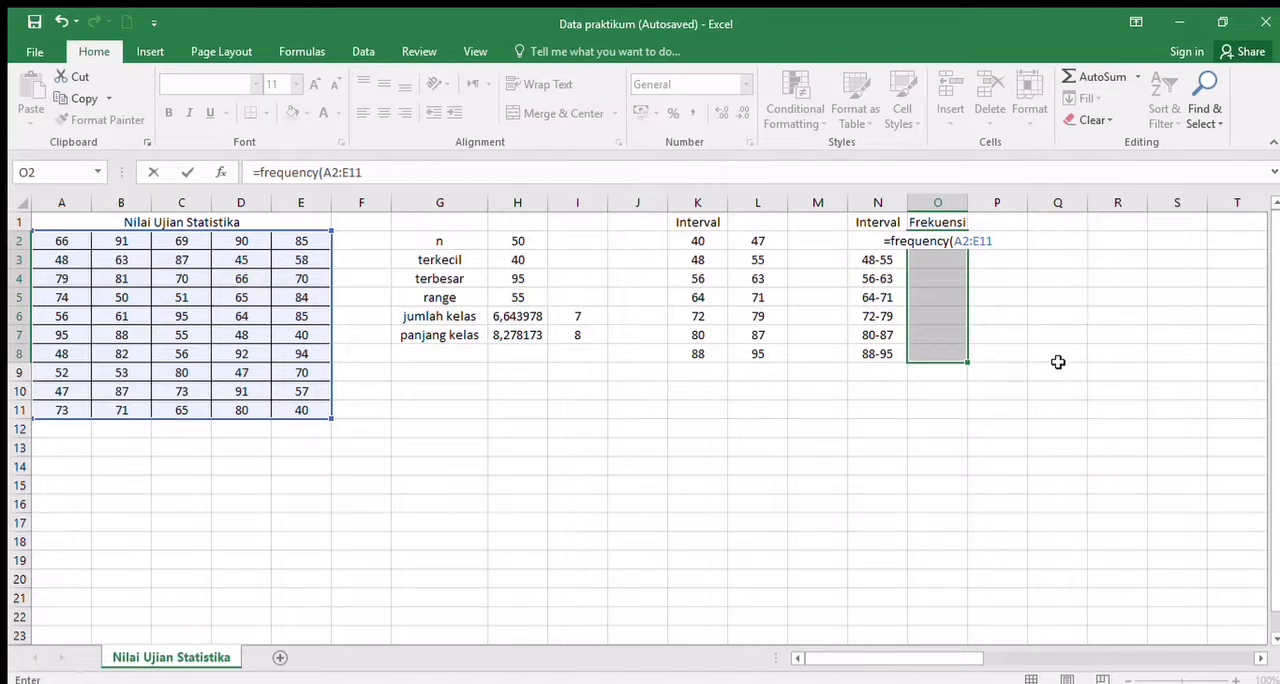
type(";")
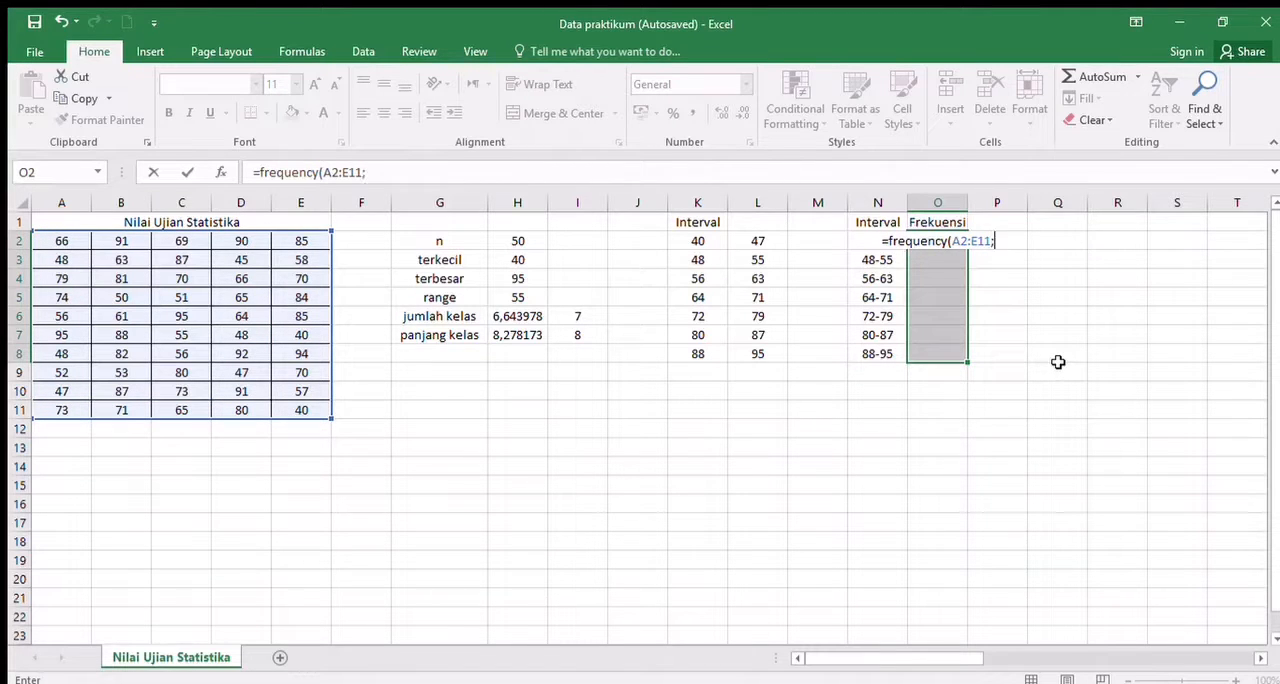
left_click_drag(771, 244, 771, 266)
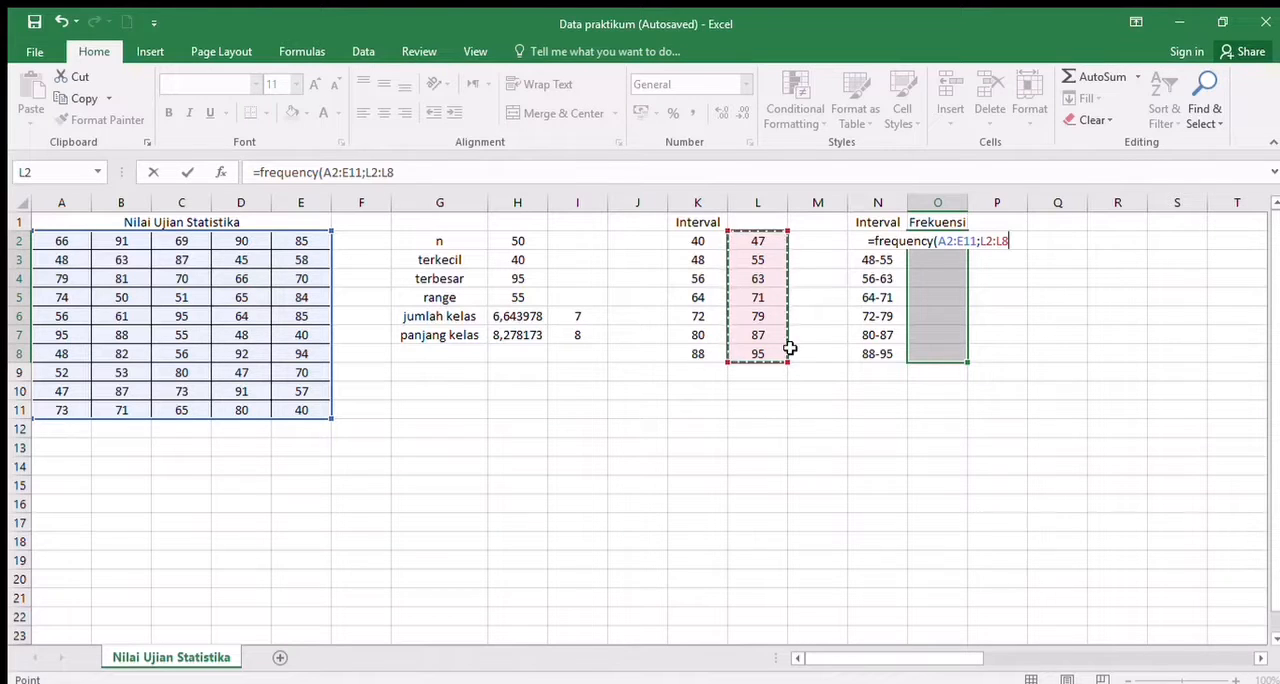
key("ctrl+shift+Return")
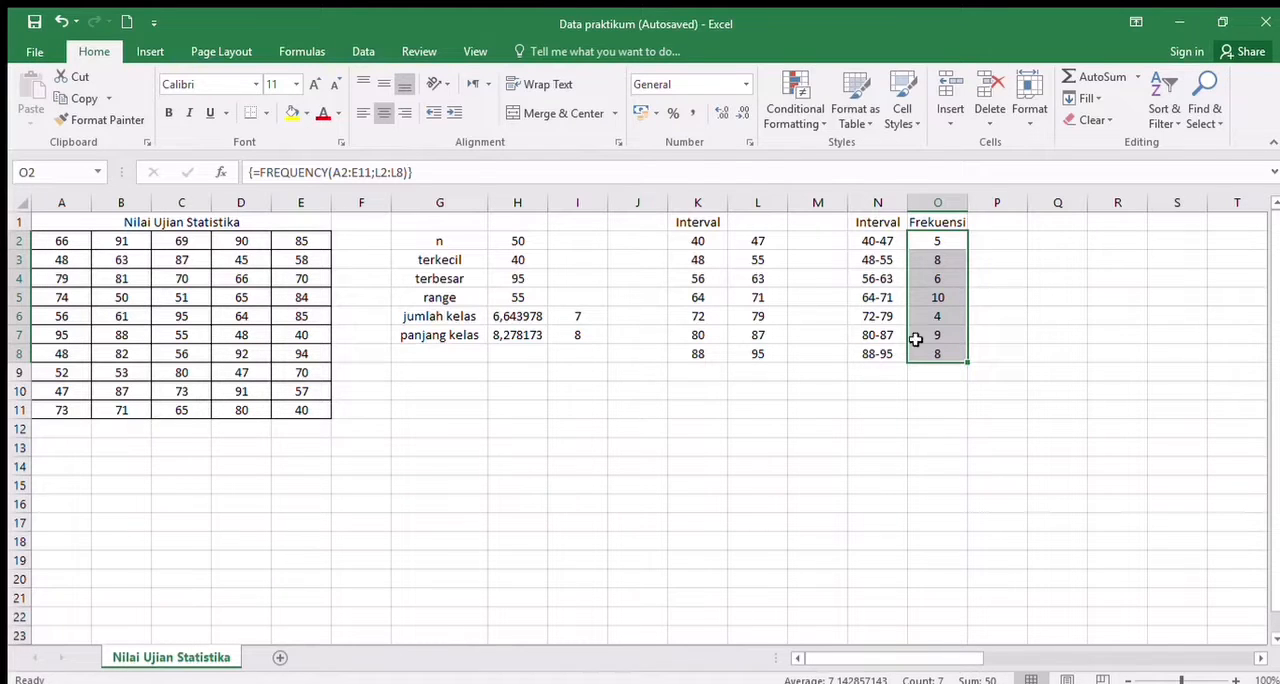
- Enter the label "Jumlah" in N9 below the combined intervals
left_click(914, 405)
left_click(885, 376)
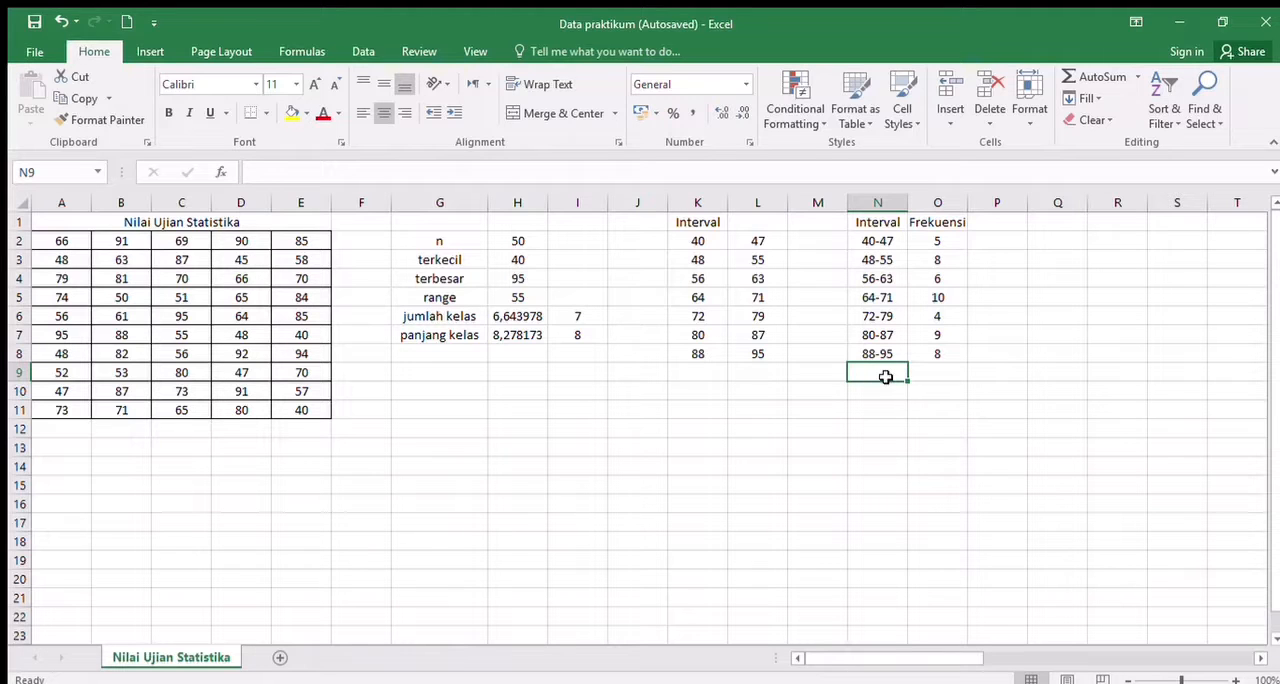
type("Jumlah")
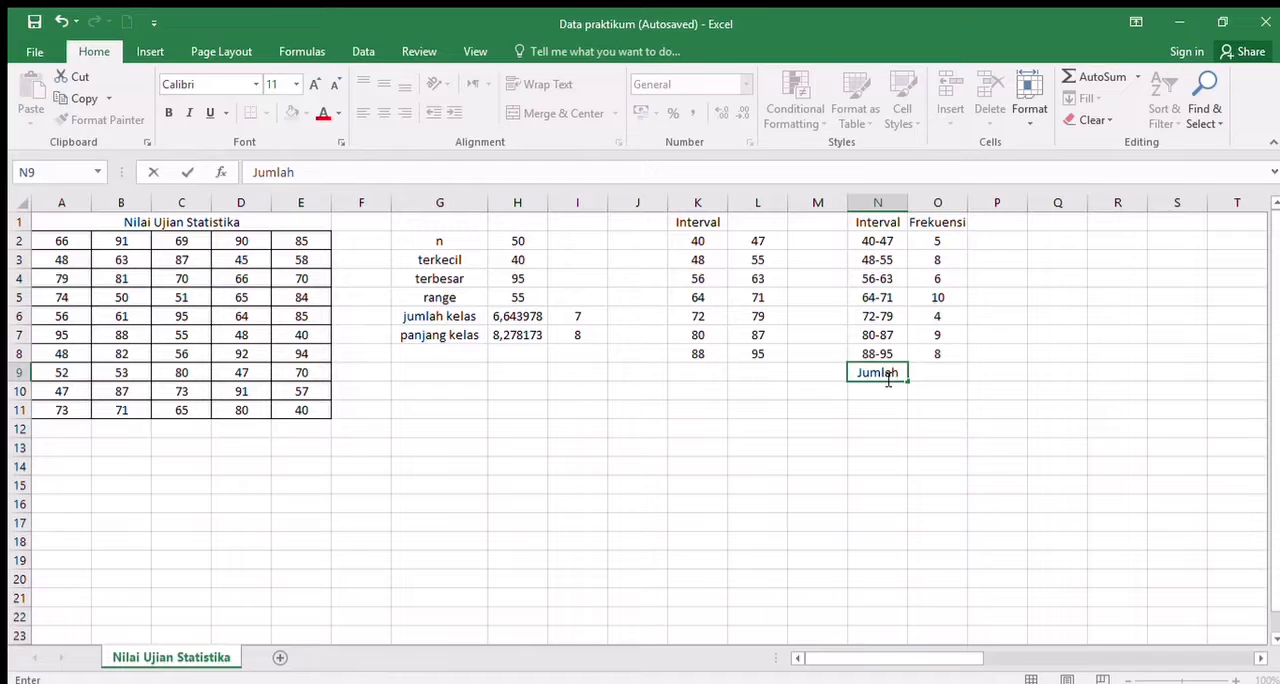
key("Tab")
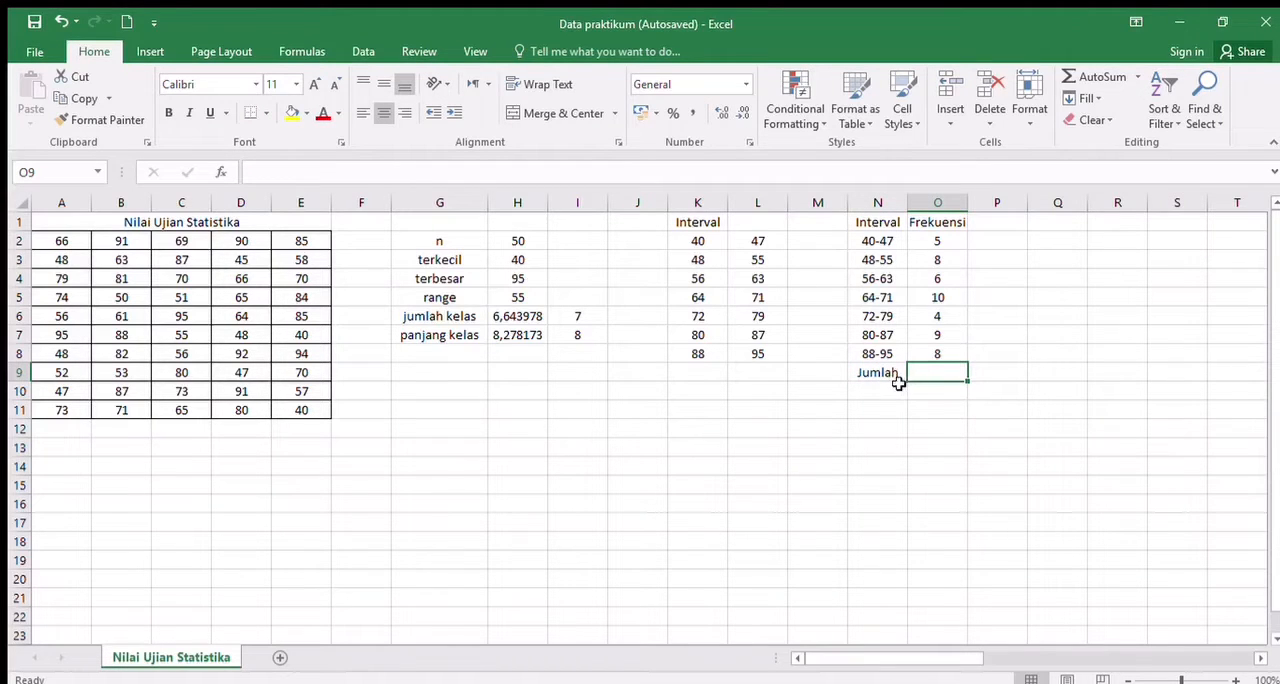
- Total the class frequencies in O9 with the formula =SUM(O2:O8)
type("=")
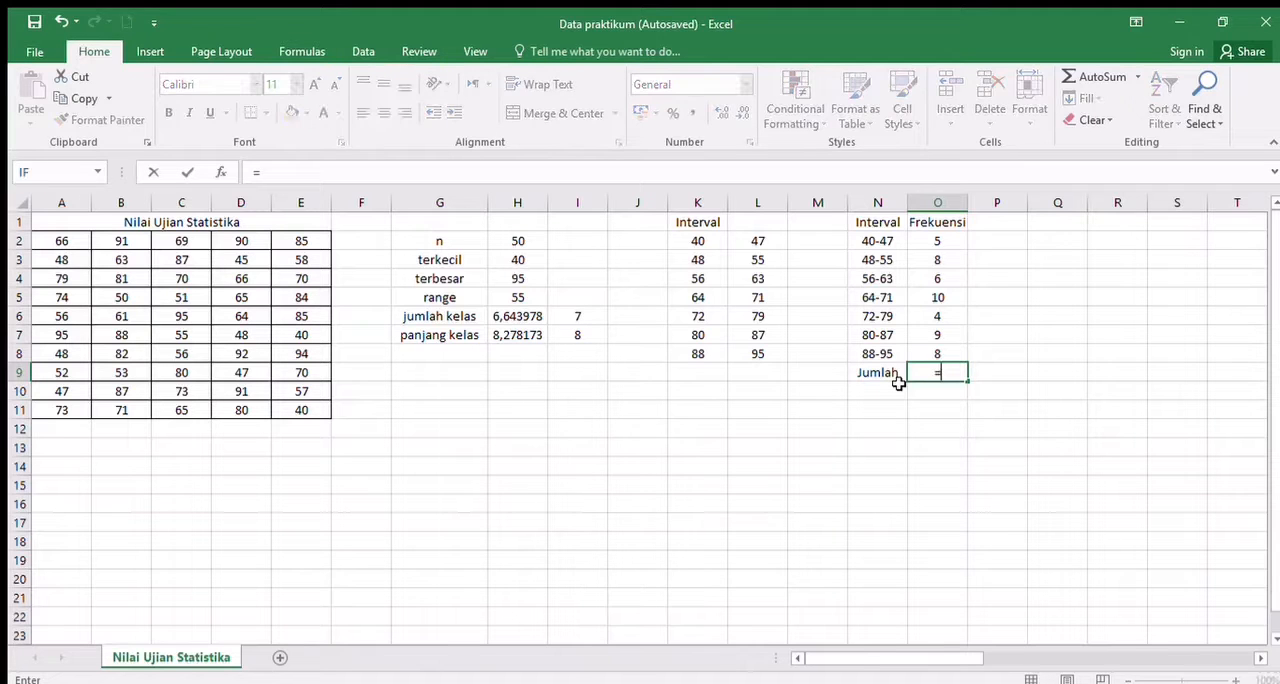
type("sum(")
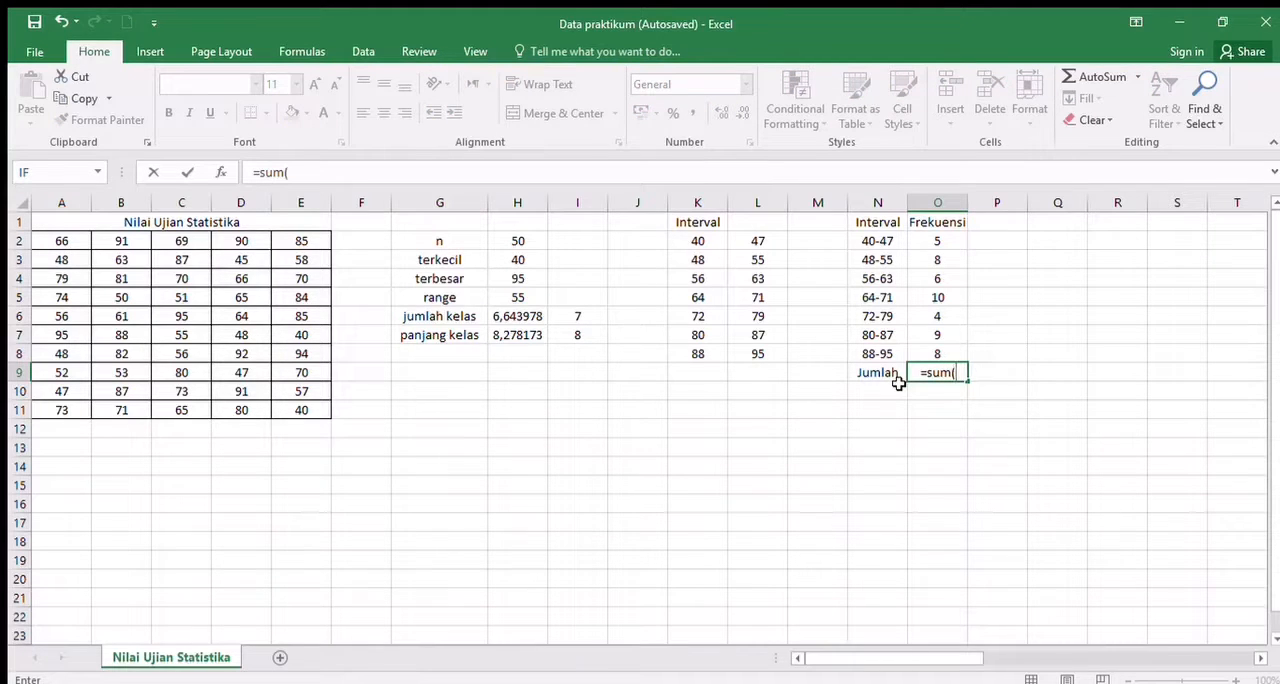
left_click(950, 241)
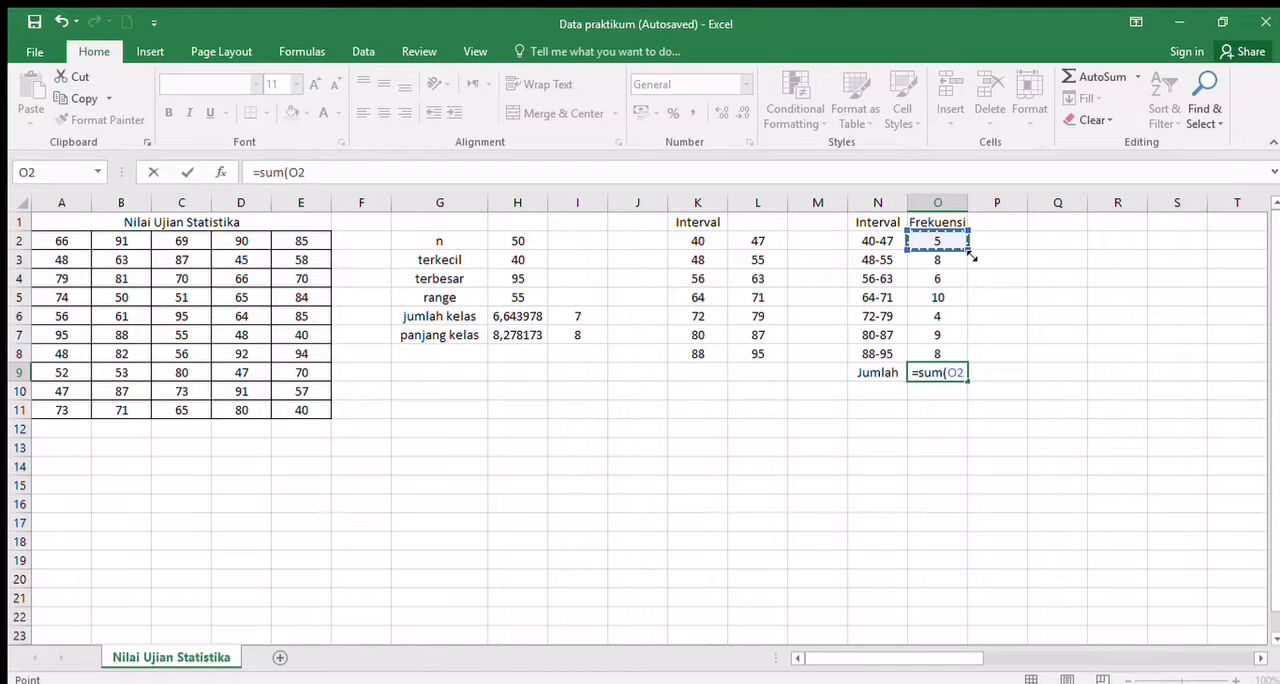
left_click_drag(971, 257, 972, 362)
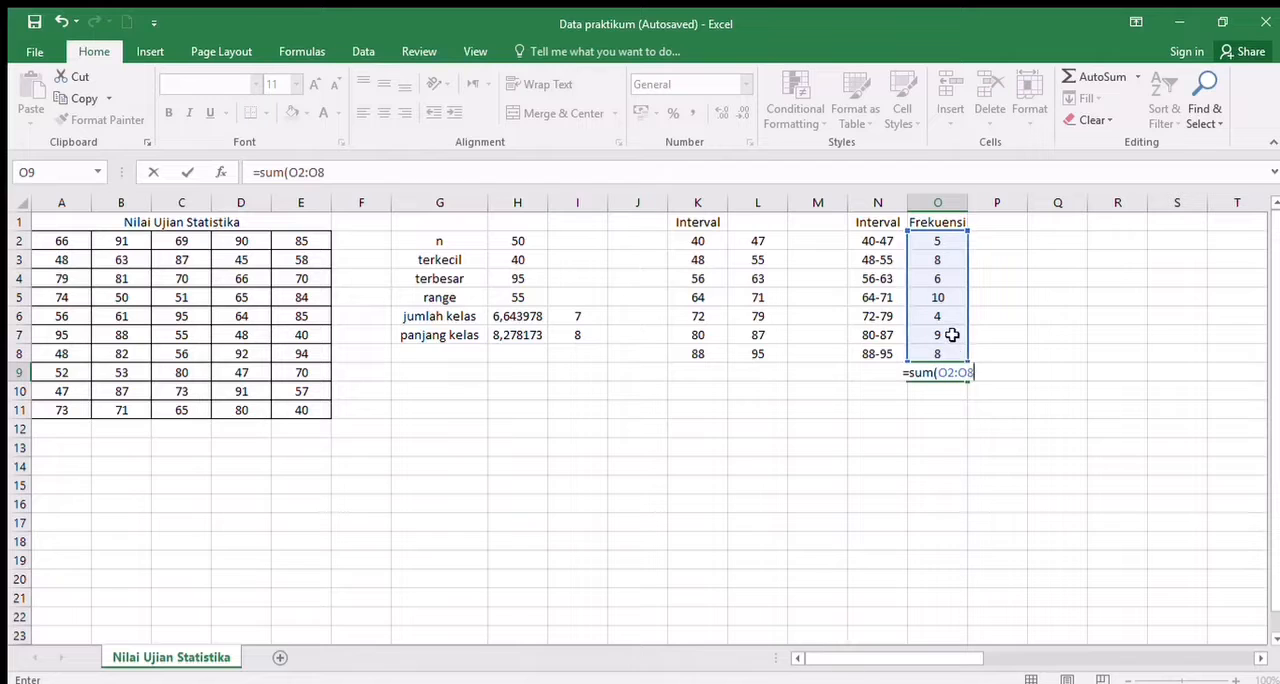
key("Return")
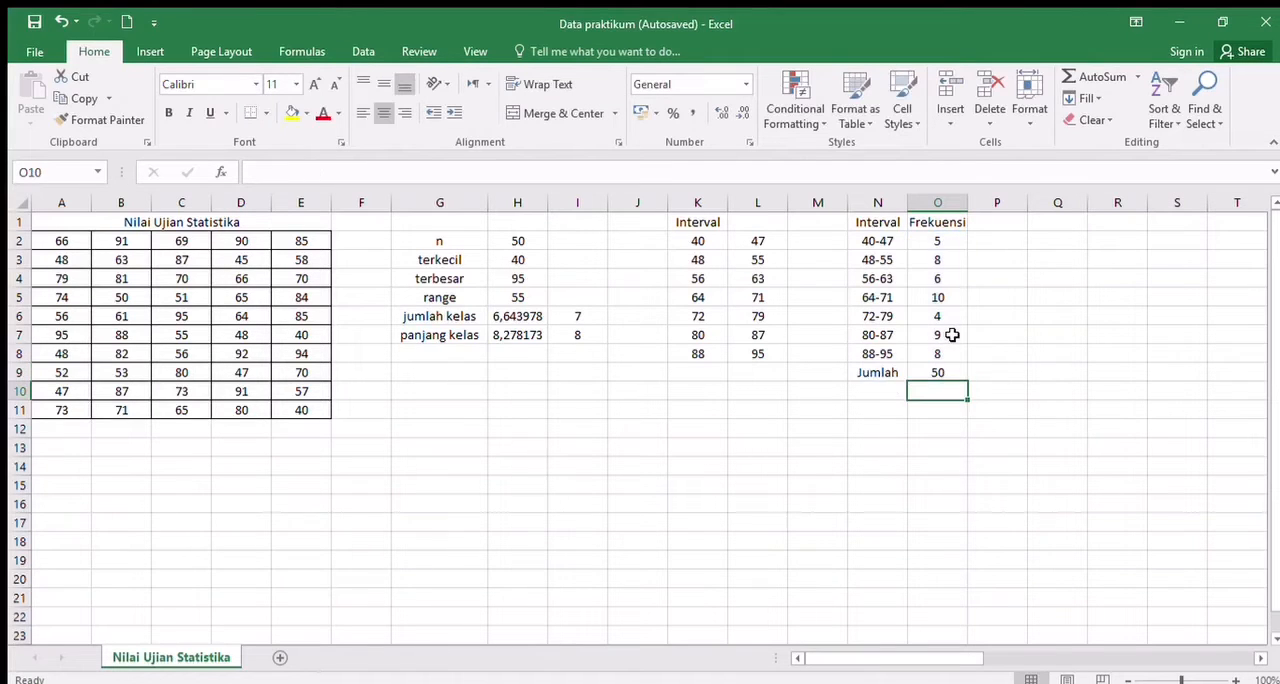
- Enter the heading "Frekuensi Relatif" in P1
left_click(1019, 388)
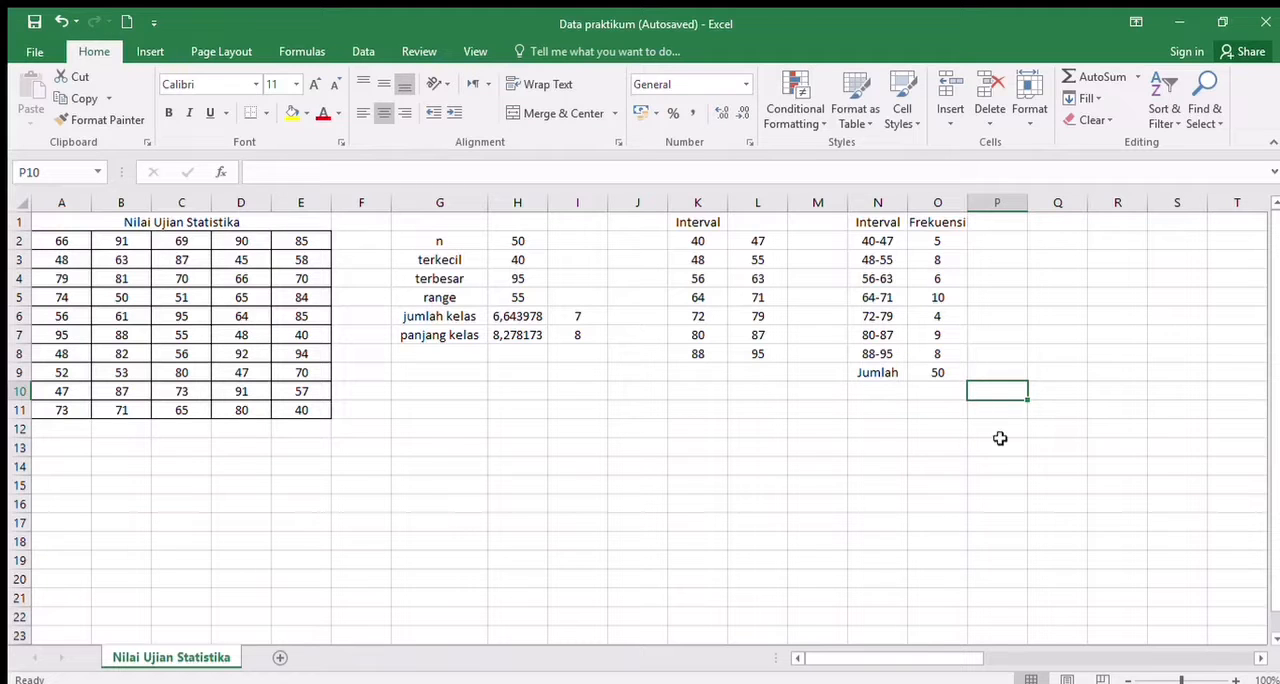
left_click(997, 222)
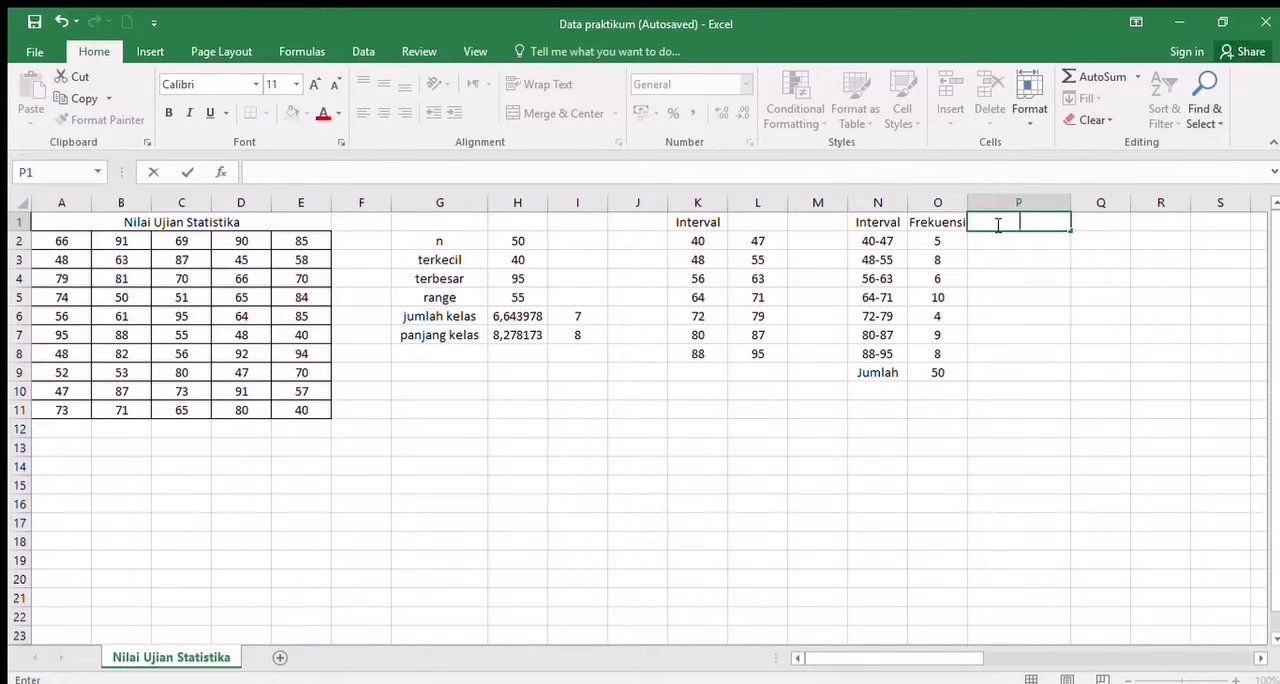
type("Frekuensi")
type(" Re")
type("lay")
key("BackSpace")
key("BackSpace")
type("tif")
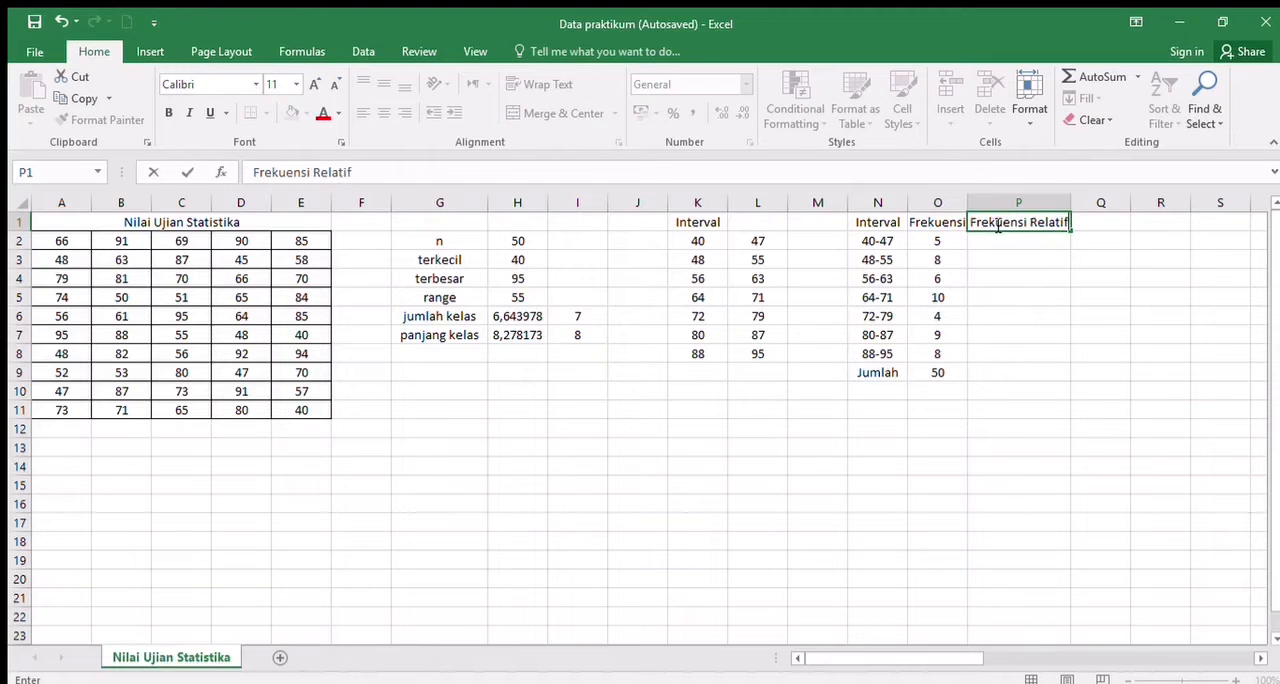
key("Return")
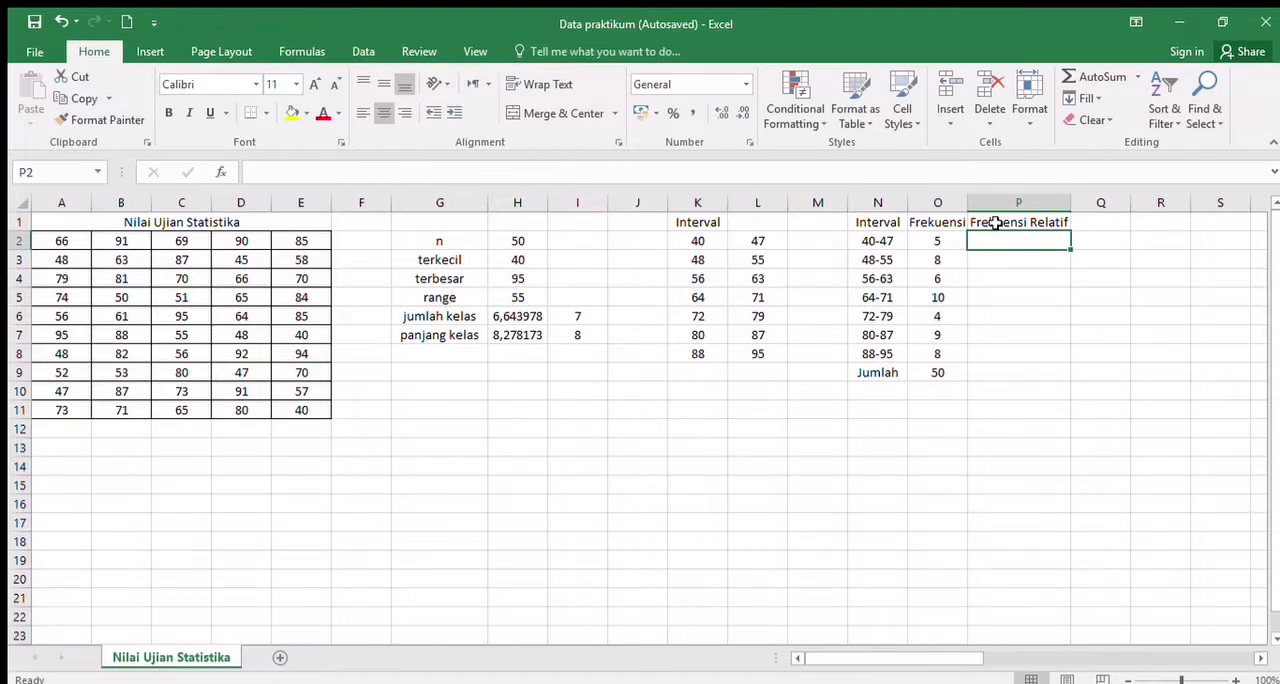
- Compute the first class's relative frequency in P2 with =O2/50*100 and fill the formula down to P8
type("=")
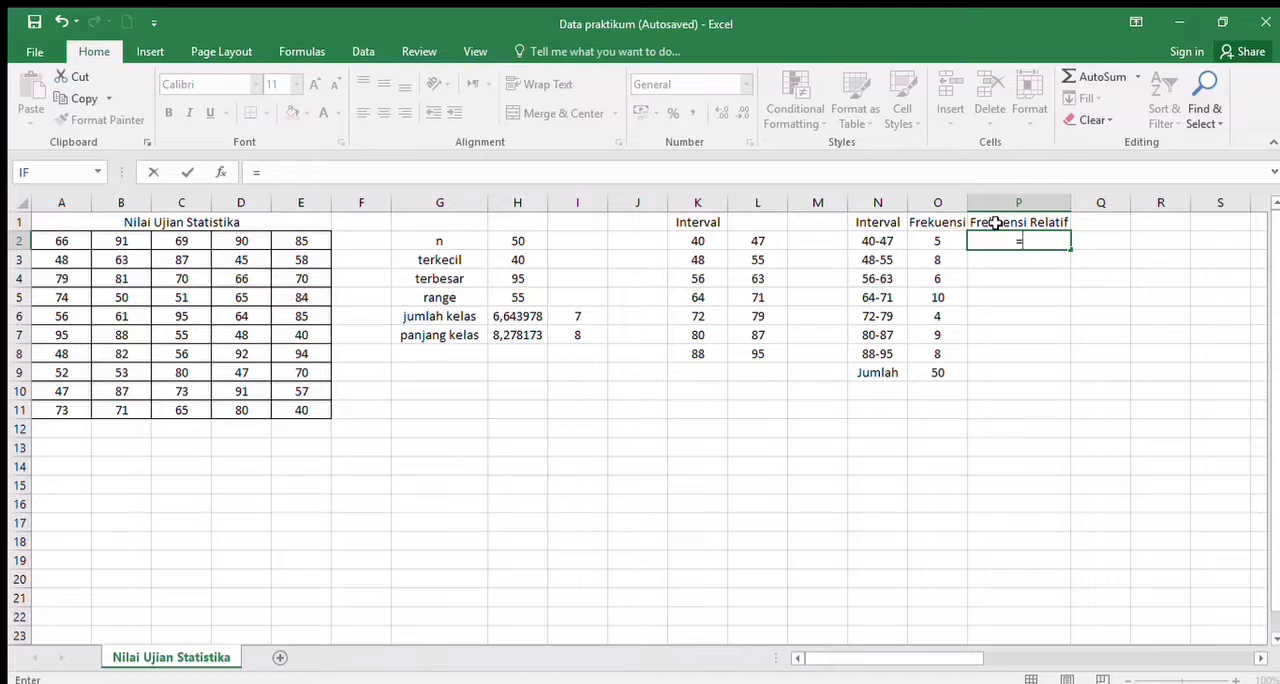
left_click(940, 243)
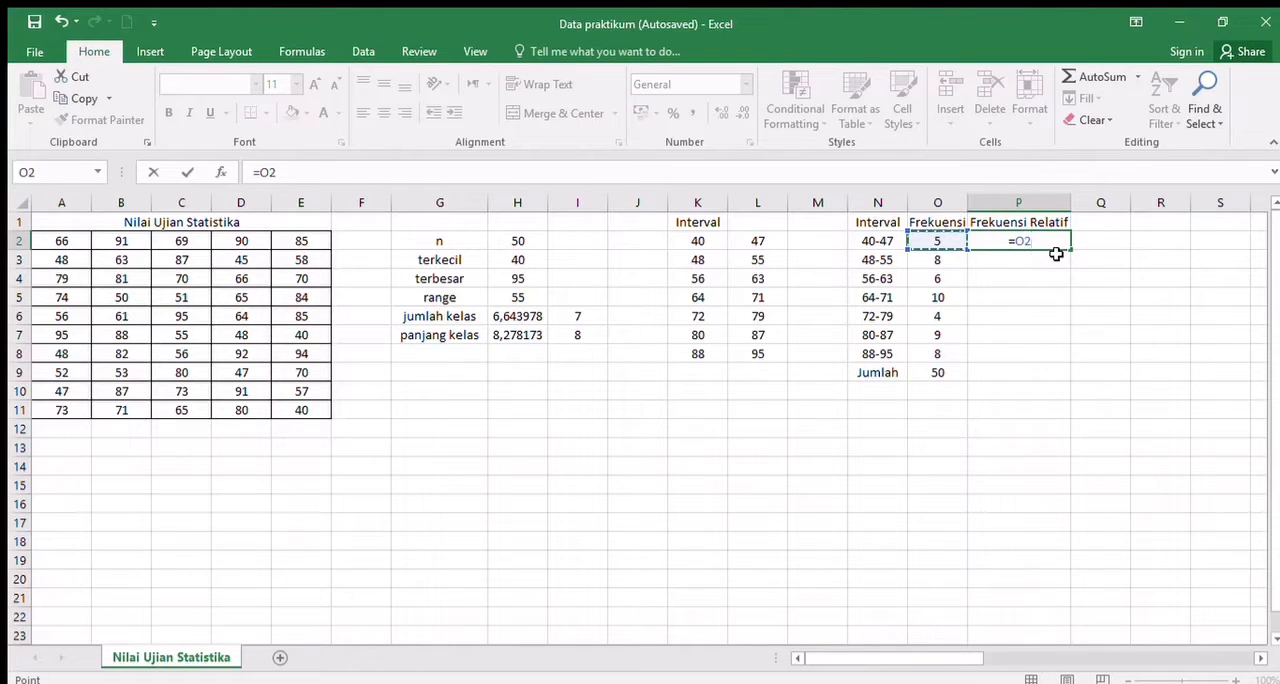
type("/50")
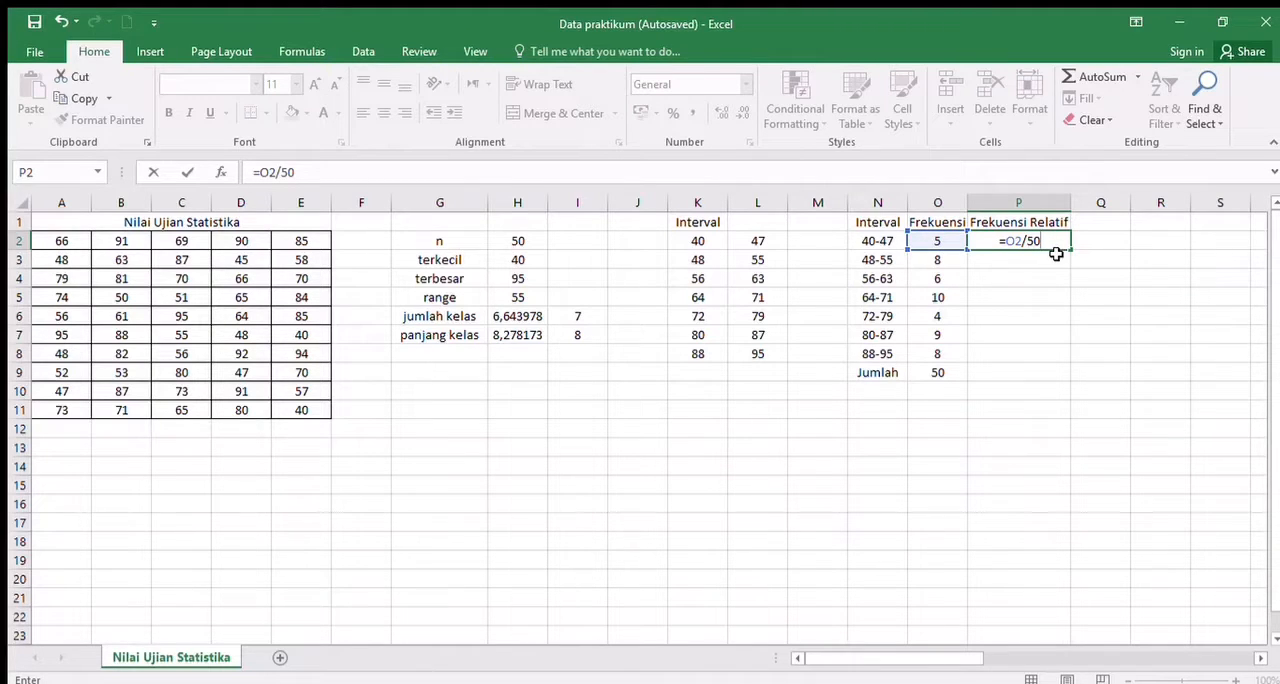
type("*100")
key("Return")
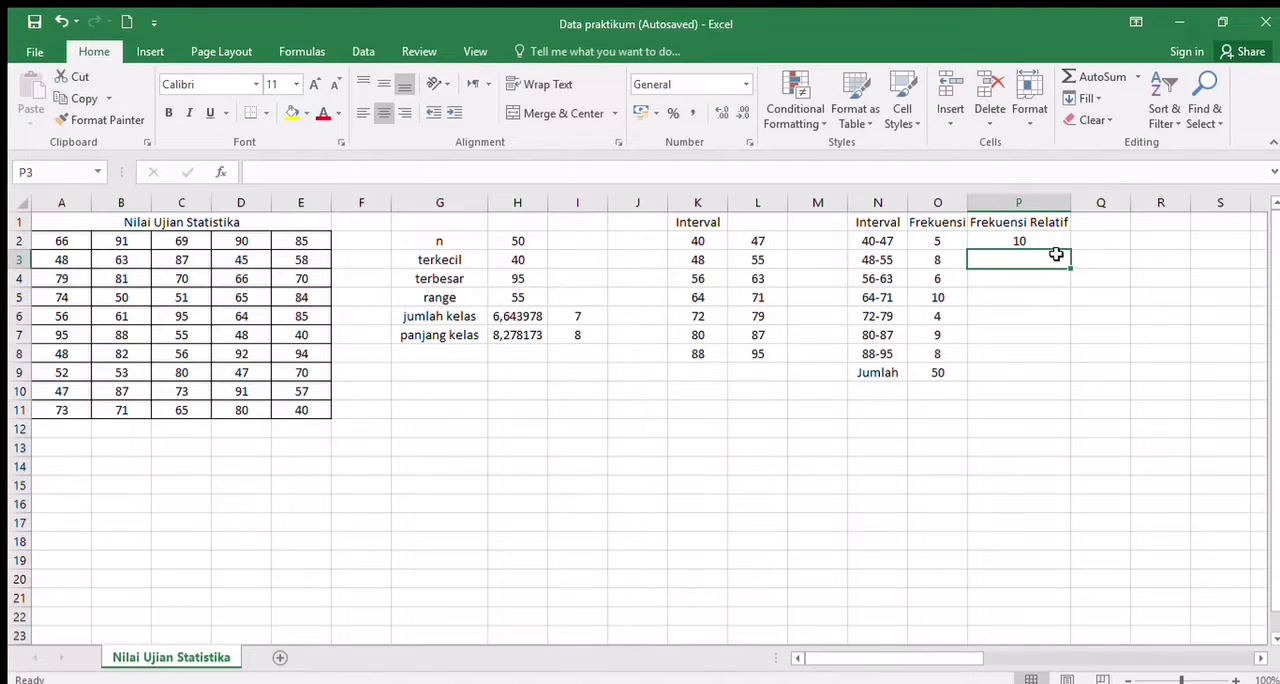
left_click(1051, 243)
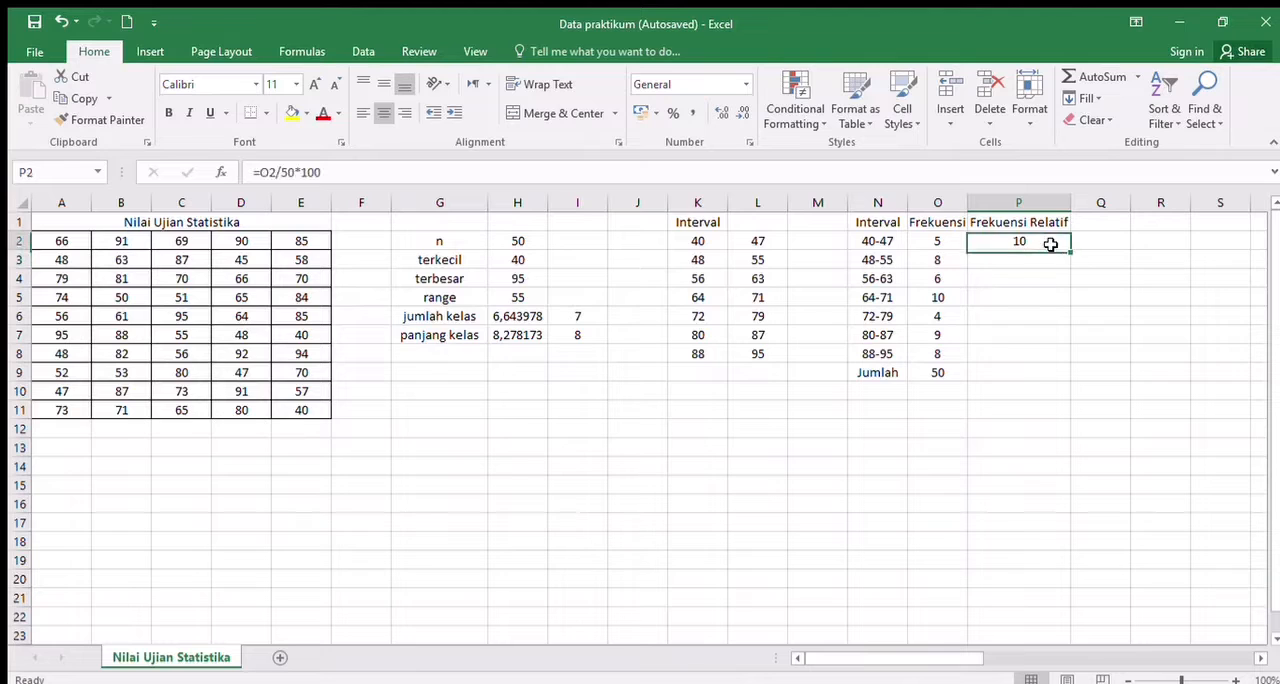
left_click_drag(1070, 254, 1065, 356)
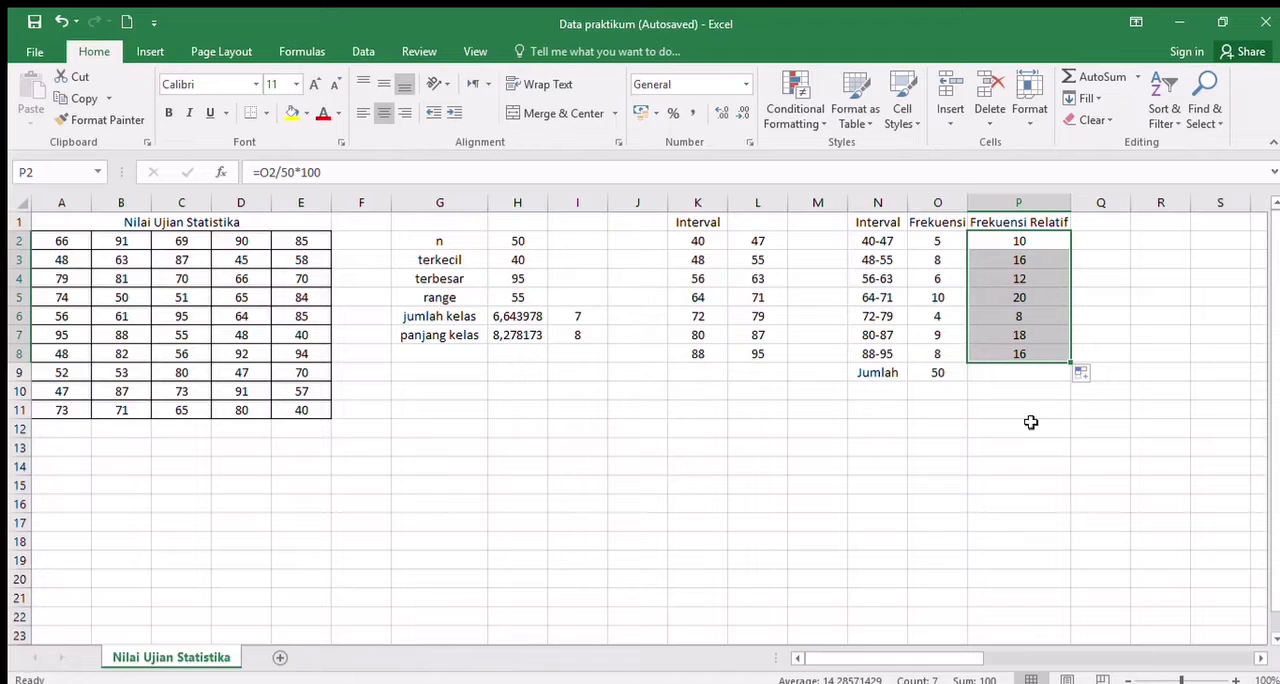
- Apply borders to all cells of the frequency table in N1:P8
left_click(885, 296)
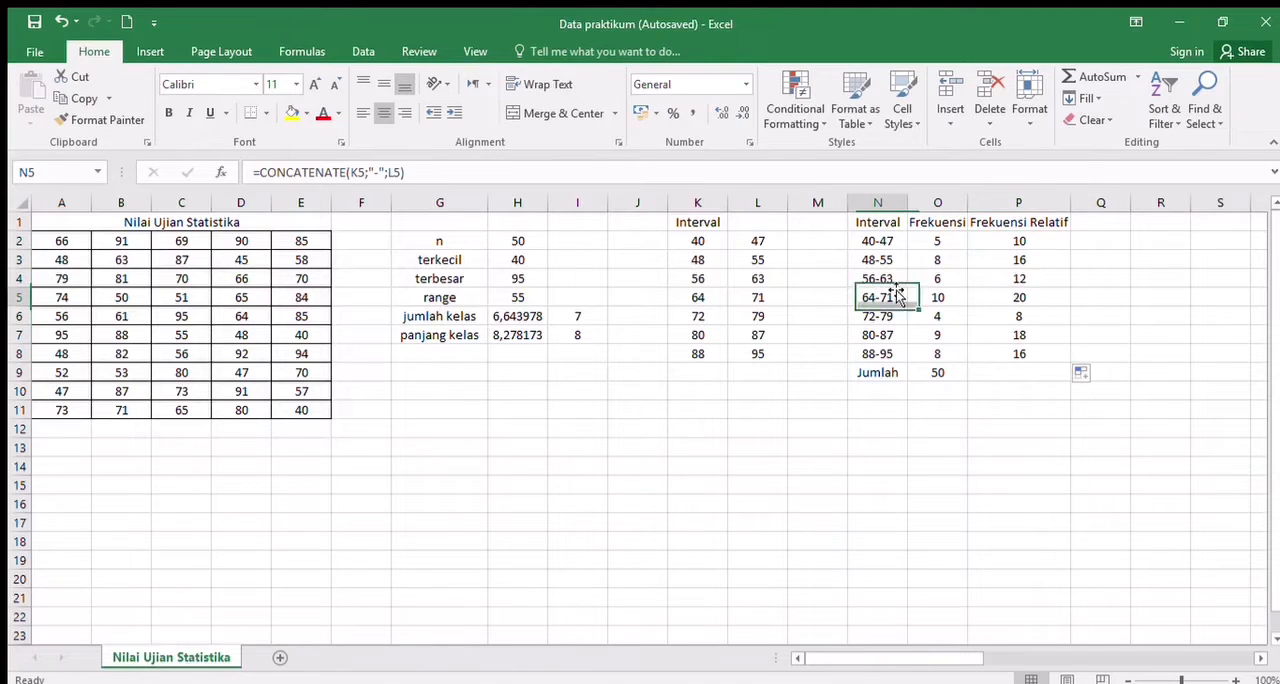
mouse_move(860, 224)
left_mouse_down()
mouse_move(1020, 357)
mouse_move(1094, 368)
mouse_move(1090, 352)
mouse_move(1064, 358)
left_mouse_up()
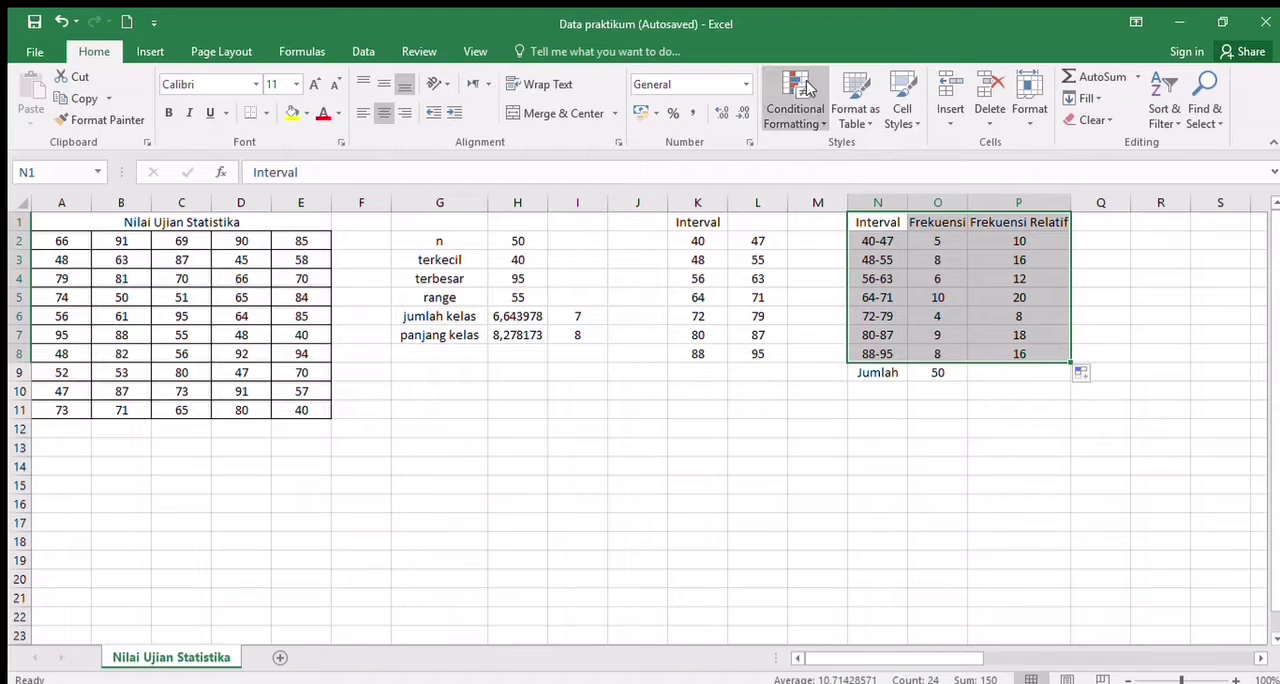
left_click(265, 110)
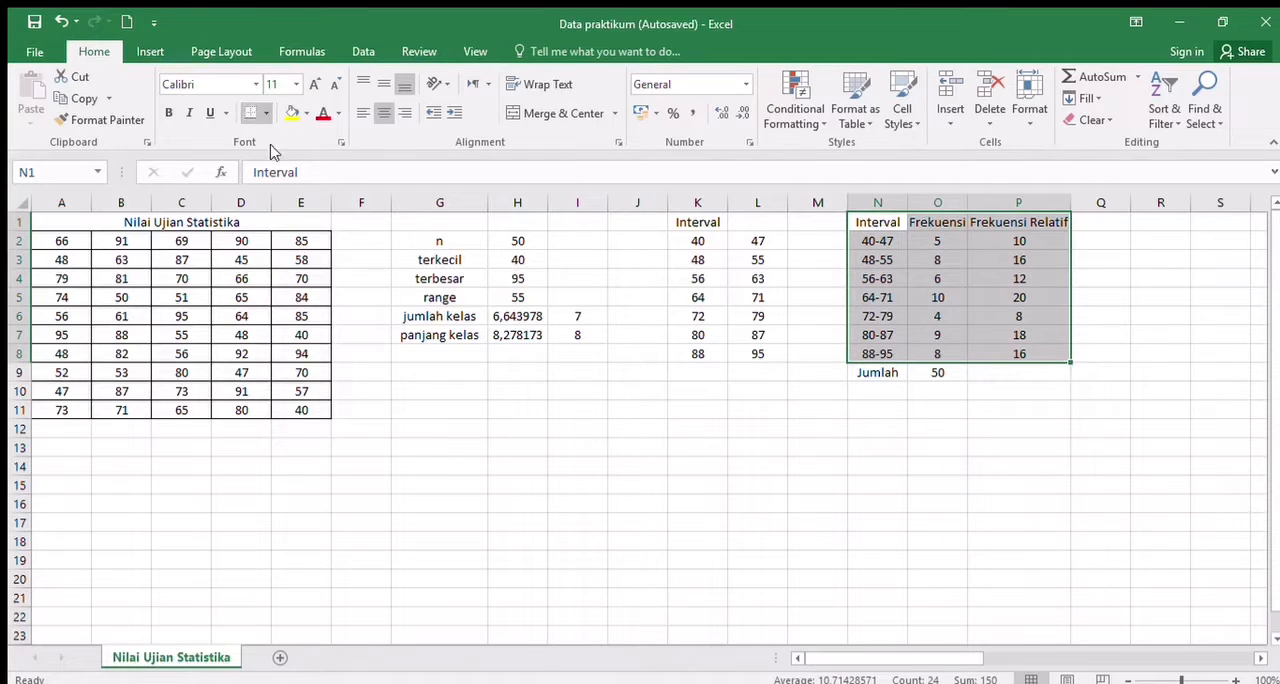
left_click(301, 284)
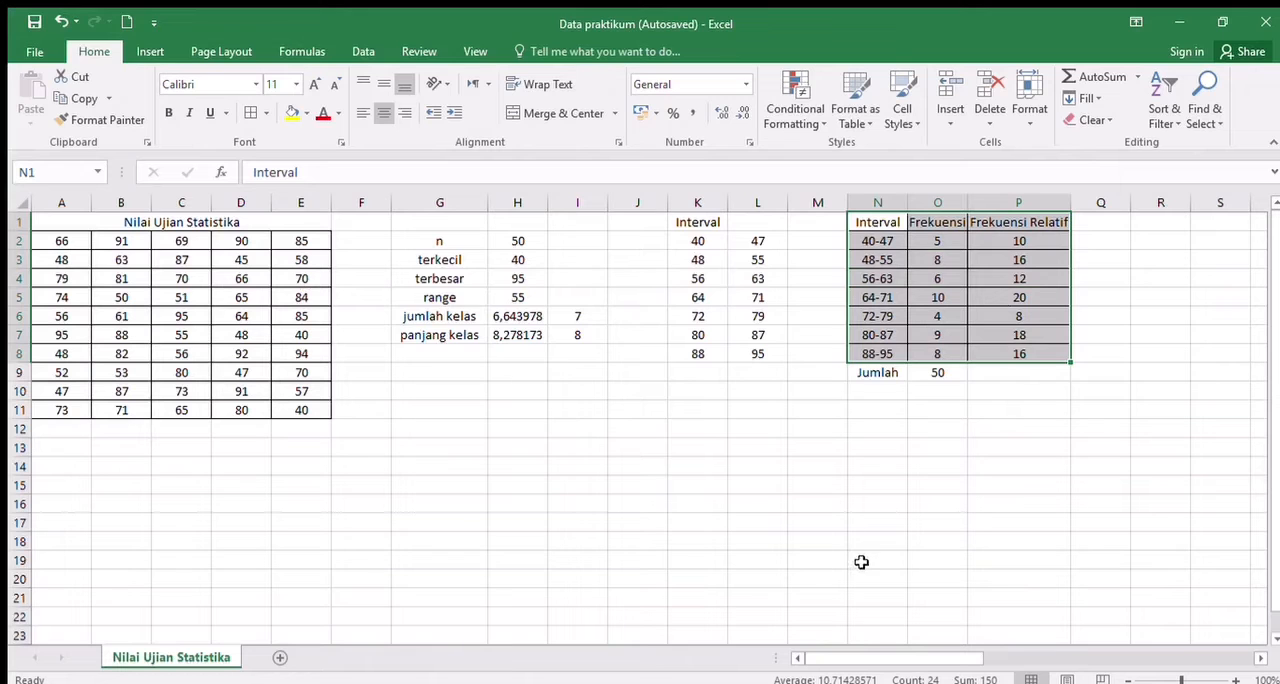
left_click(1109, 299)
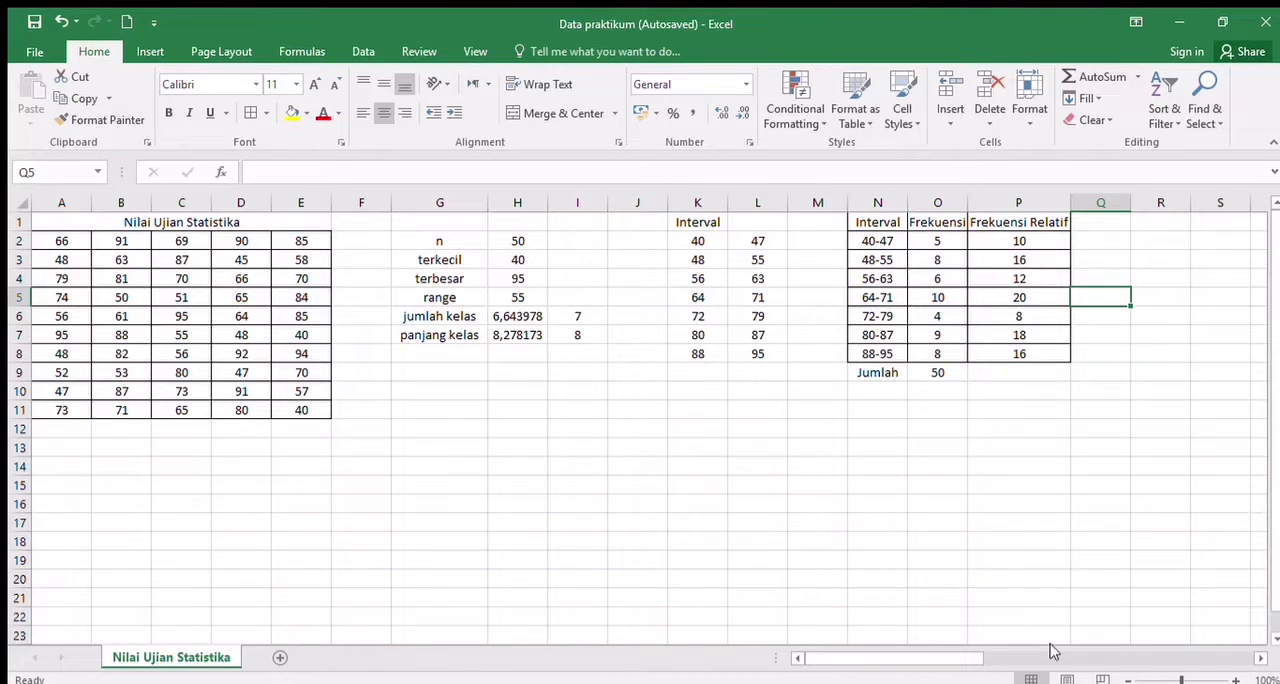
- Insert a 2-D clustered column chart of the class intervals and frequencies in N1:O8
left_click_drag(957, 658, 1002, 657)
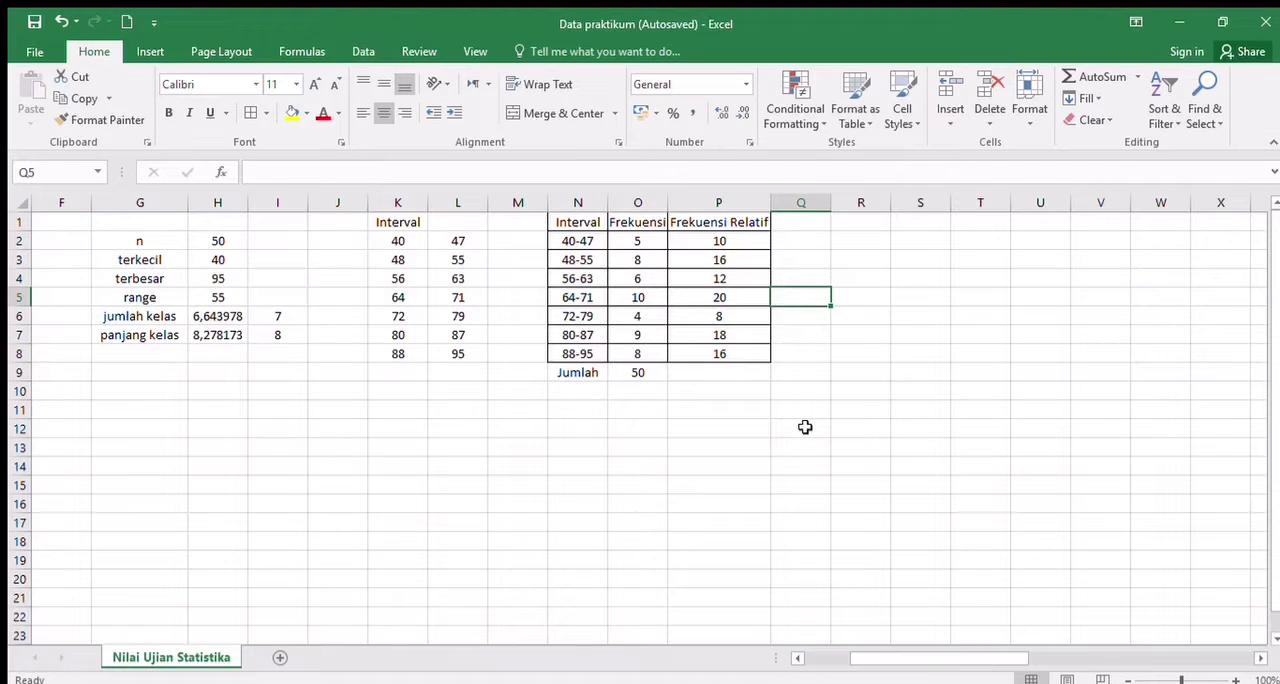
left_click(868, 222)
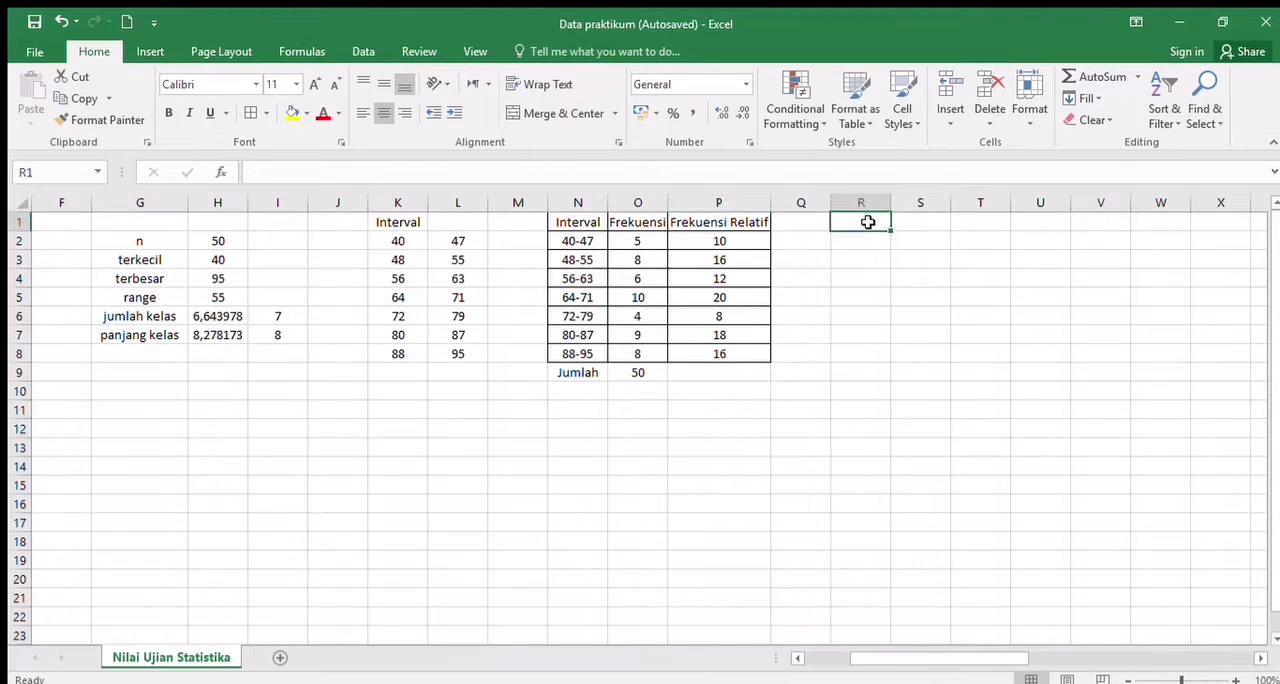
left_click(637, 406)
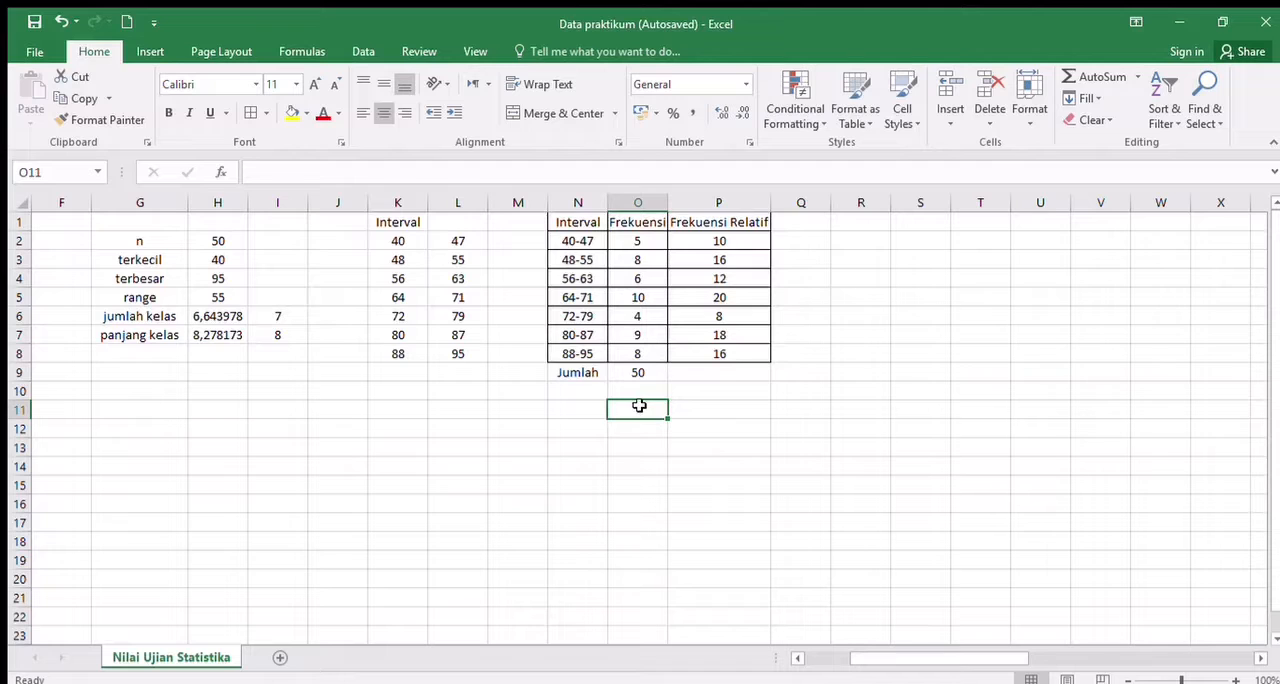
left_click_drag(562, 222, 639, 351)
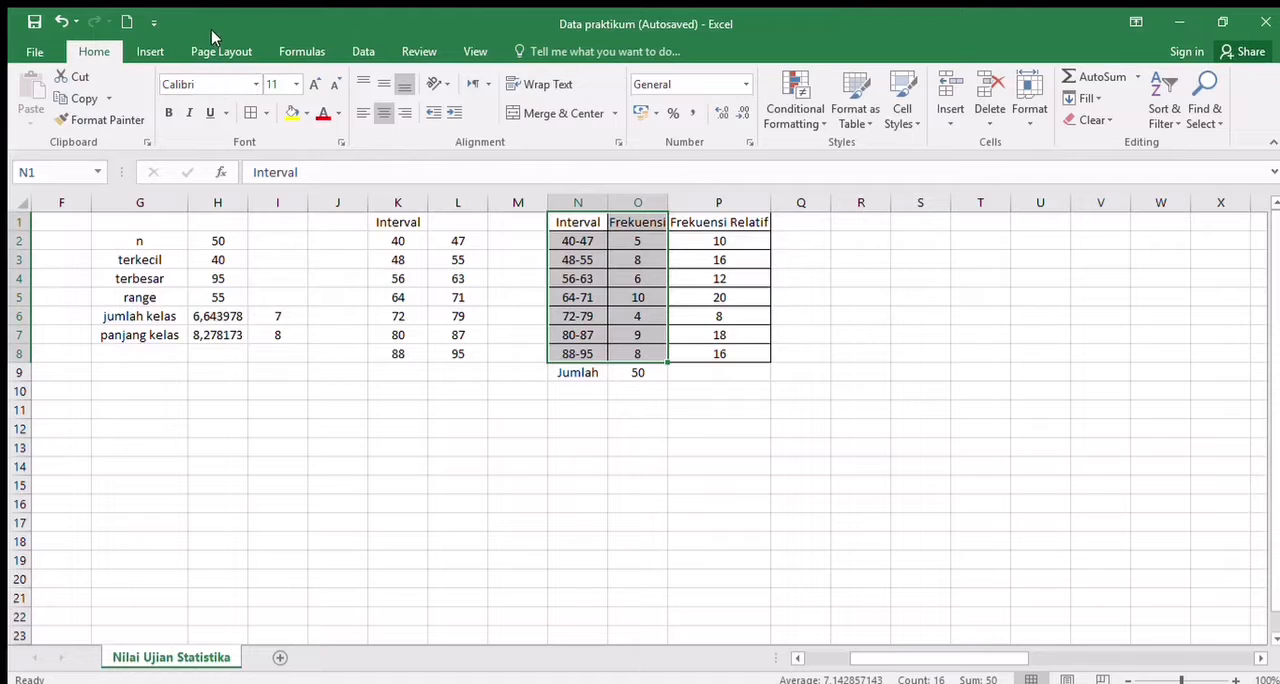
left_click(155, 50)
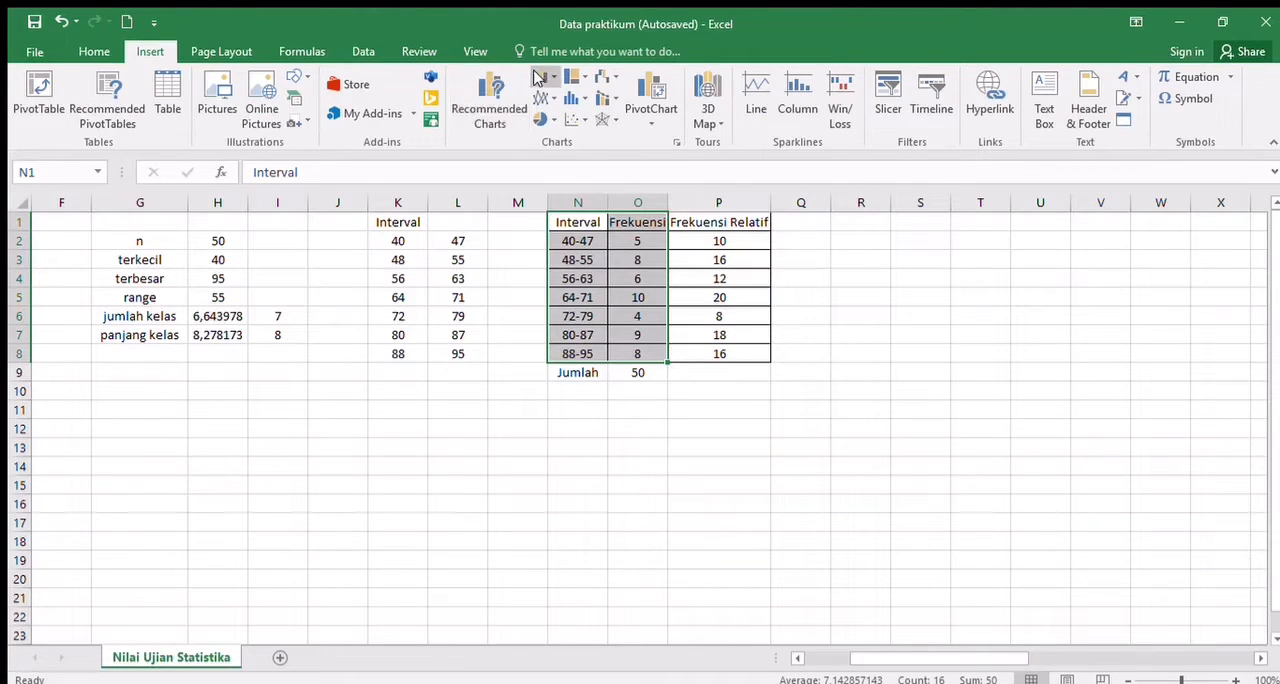
left_click(538, 78)
left_click(567, 126)
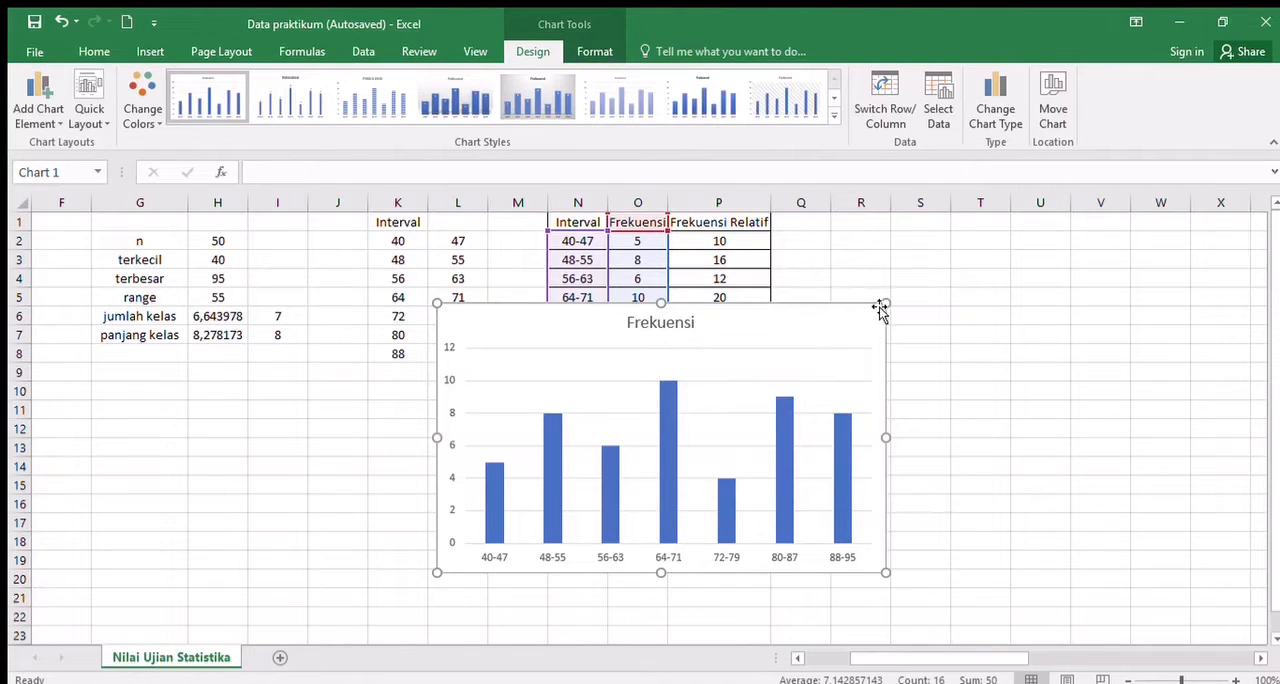
- Shrink the column chart and place it beside the frequency table, covering about Q2:V11
left_click_drag(885, 303, 757, 387)
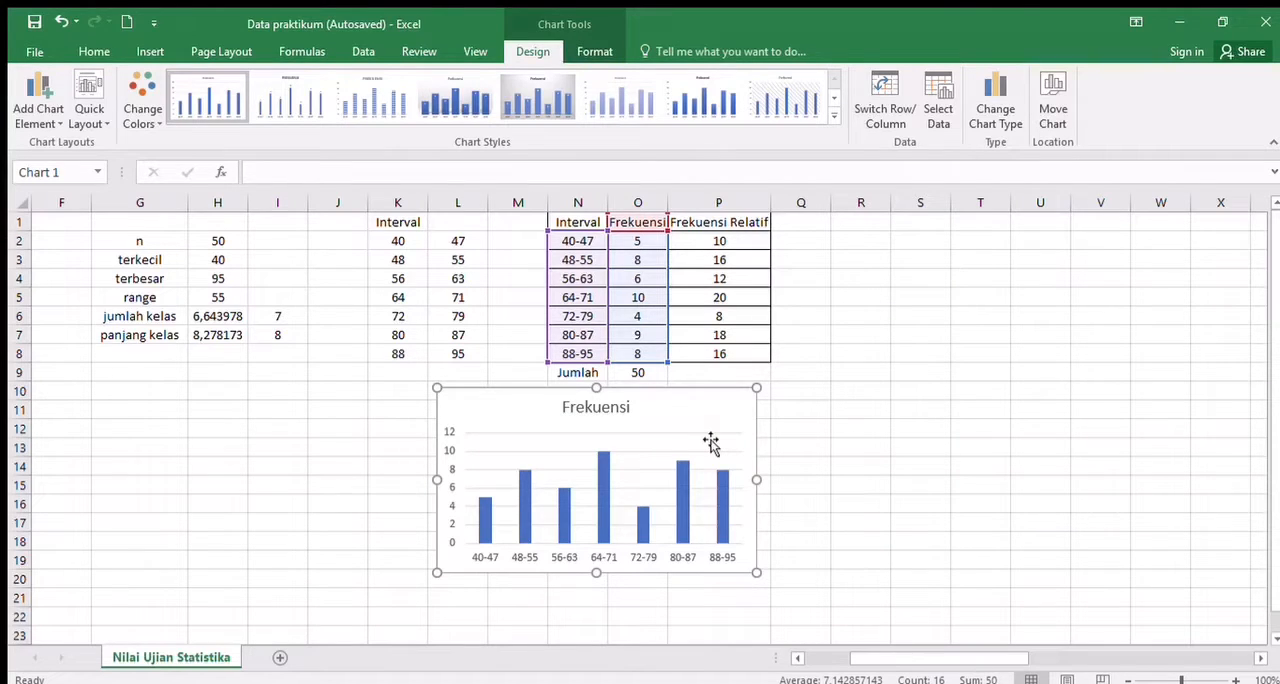
left_click_drag(710, 444, 791, 420)
left_click(775, 412)
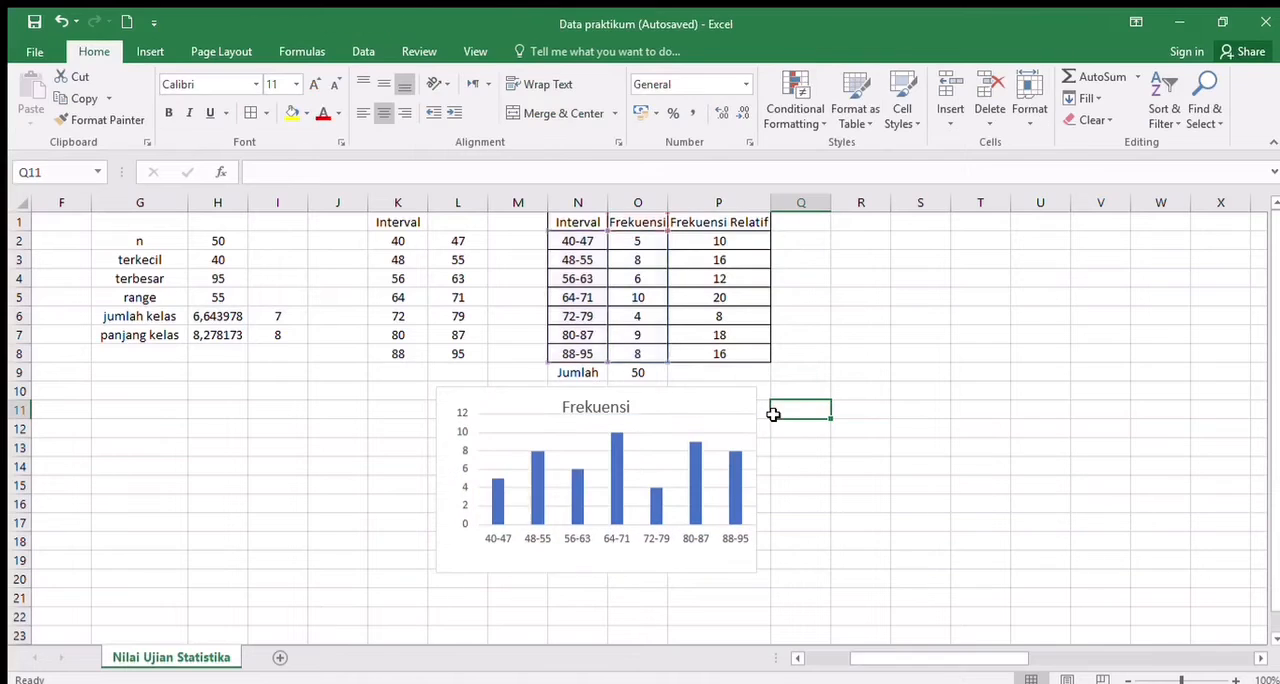
left_click(766, 414)
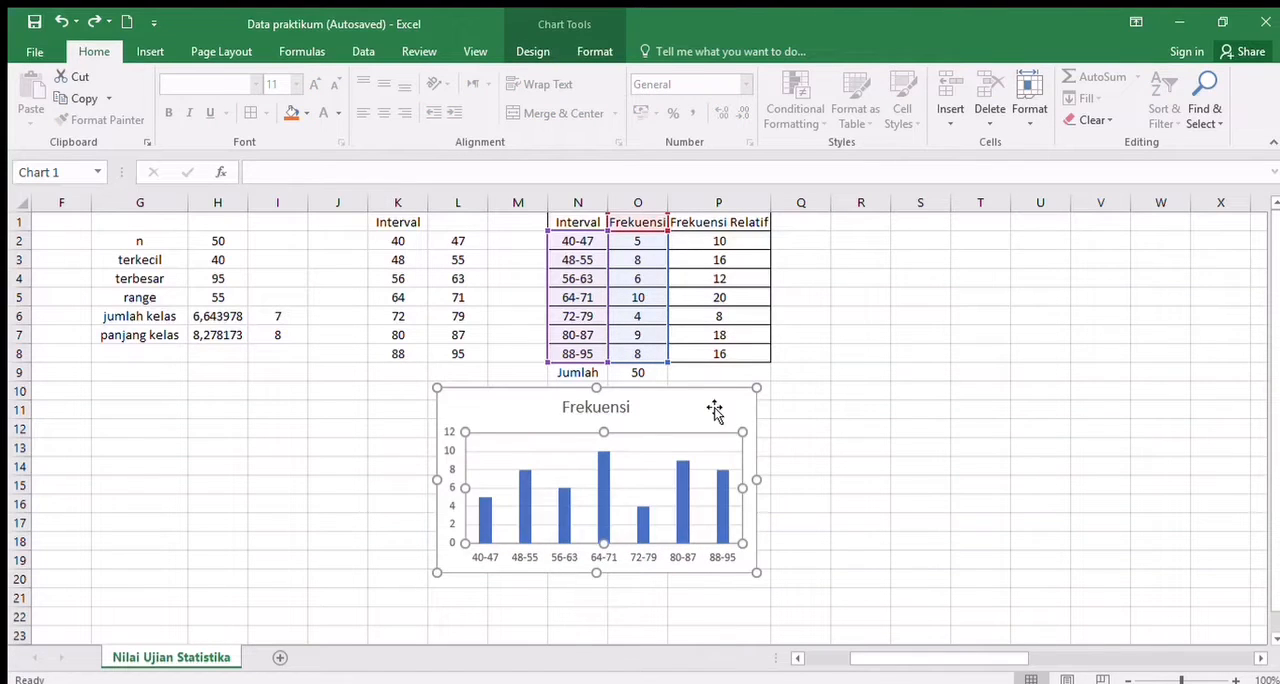
left_click_drag(737, 402, 1054, 254)
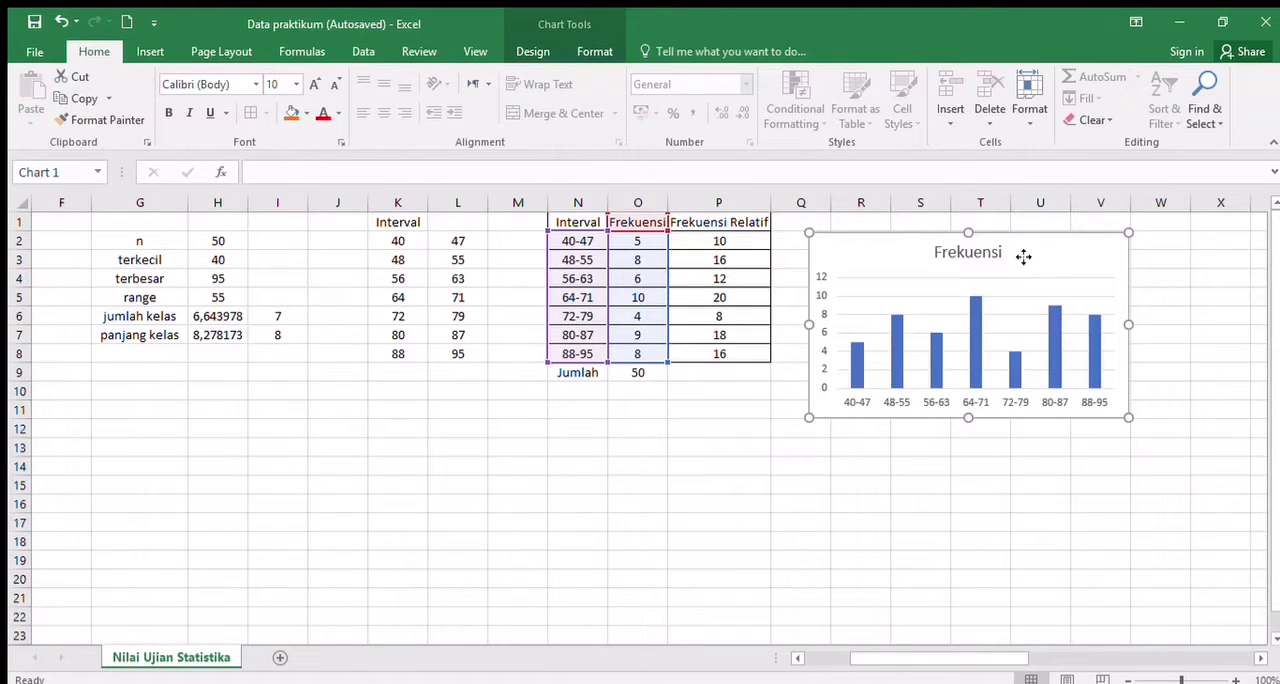
- Change the column chart's title to "Nilai Ujian Statistika"
double_click(1023, 257)
left_click(985, 252)
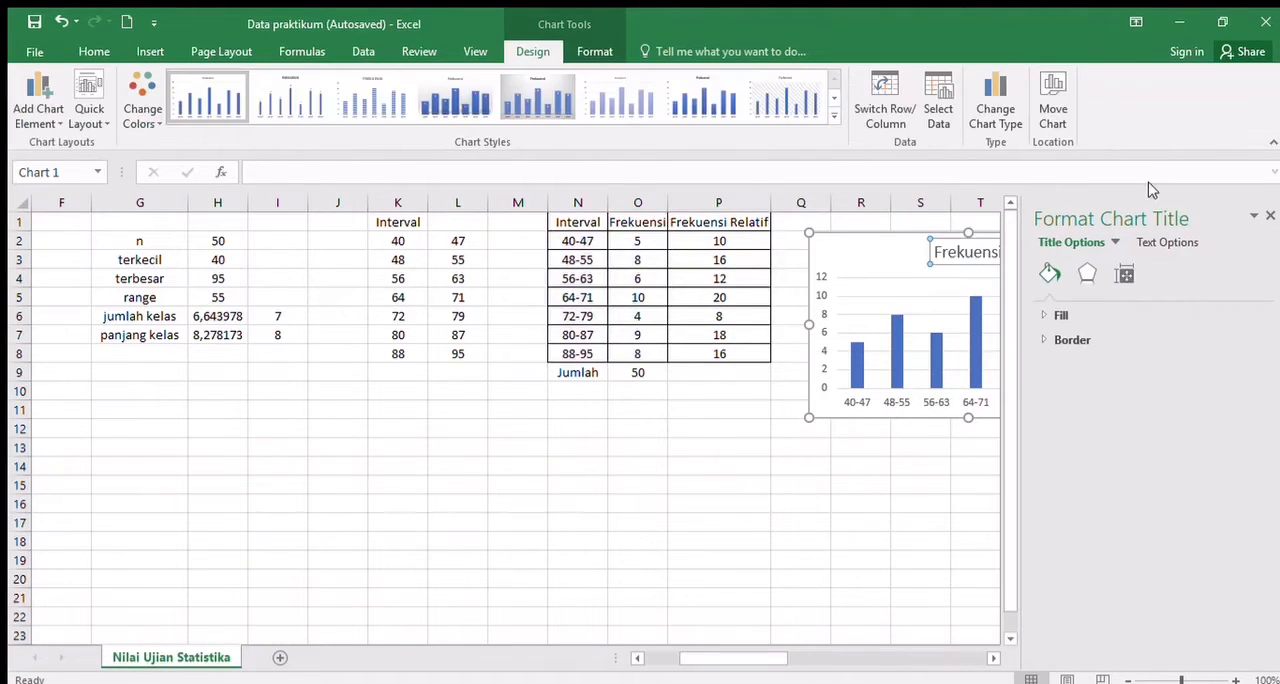
left_click(1269, 214)
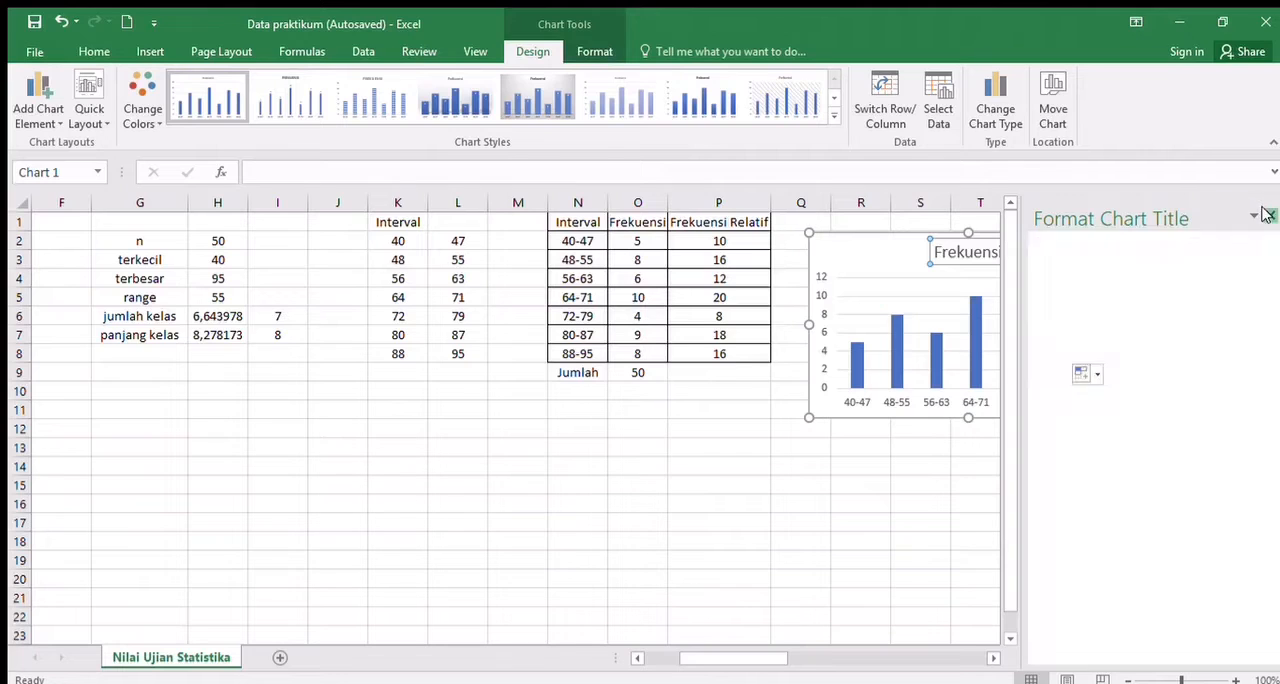
double_click(972, 257)
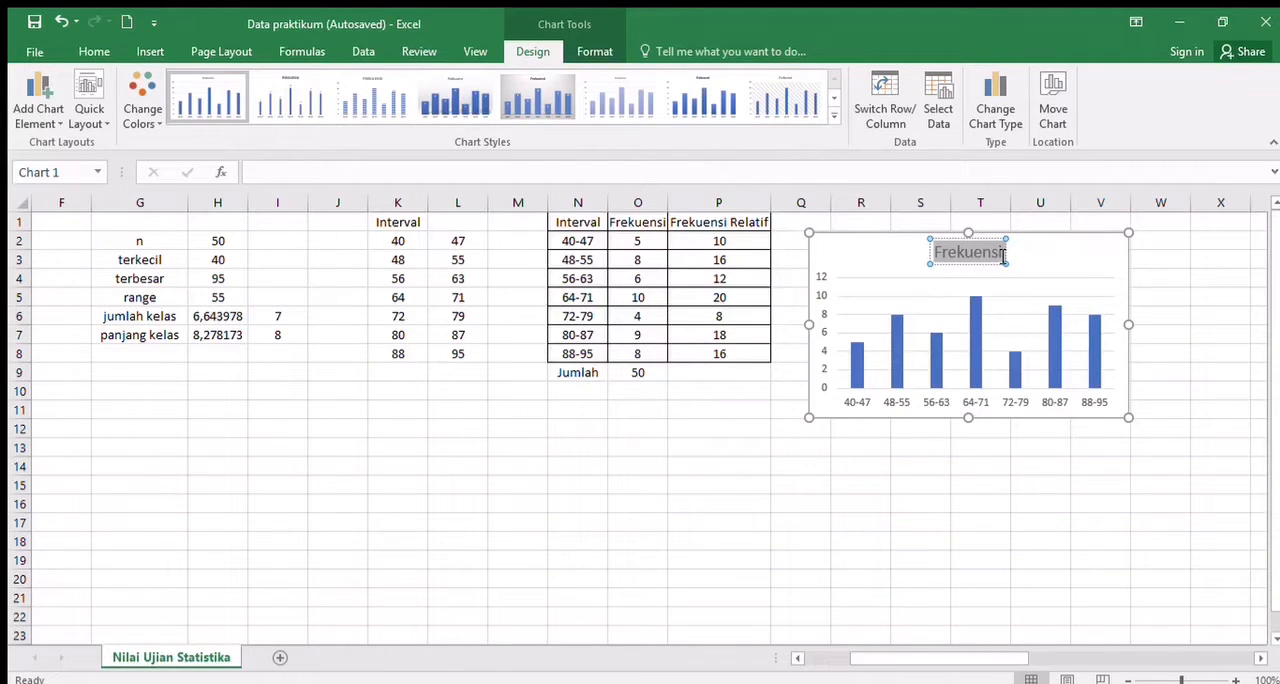
type("Nilai Ujian S")
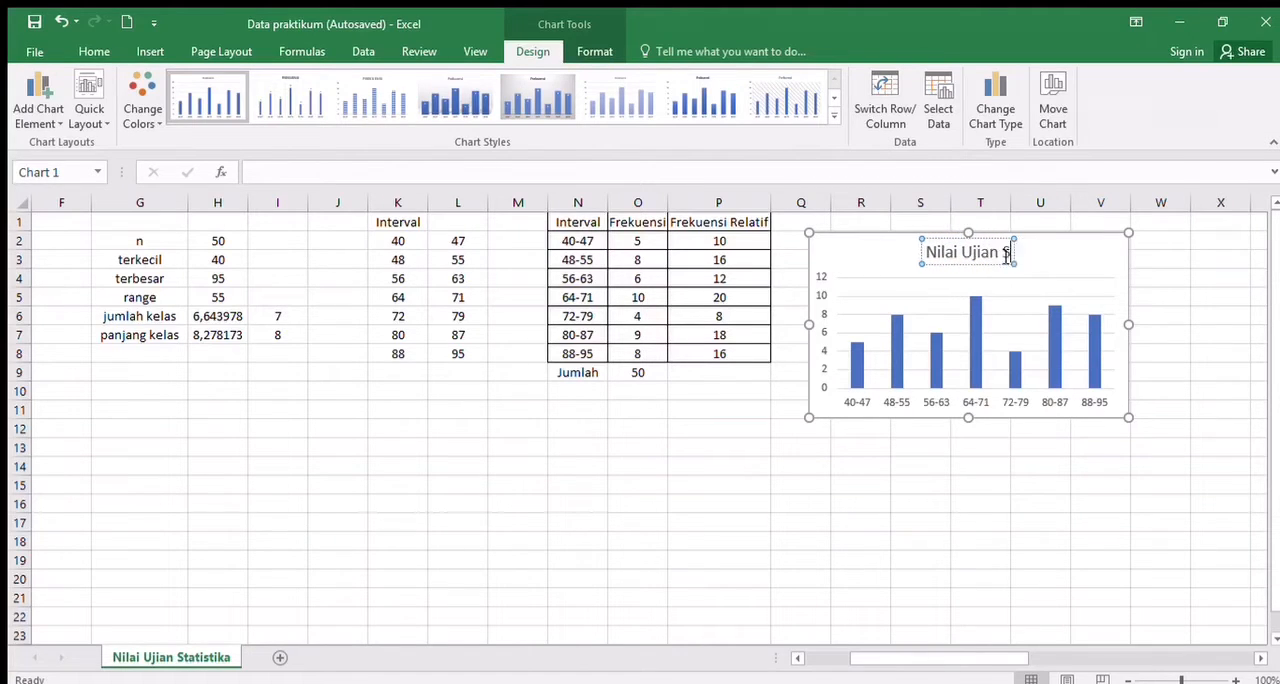
type("ta")
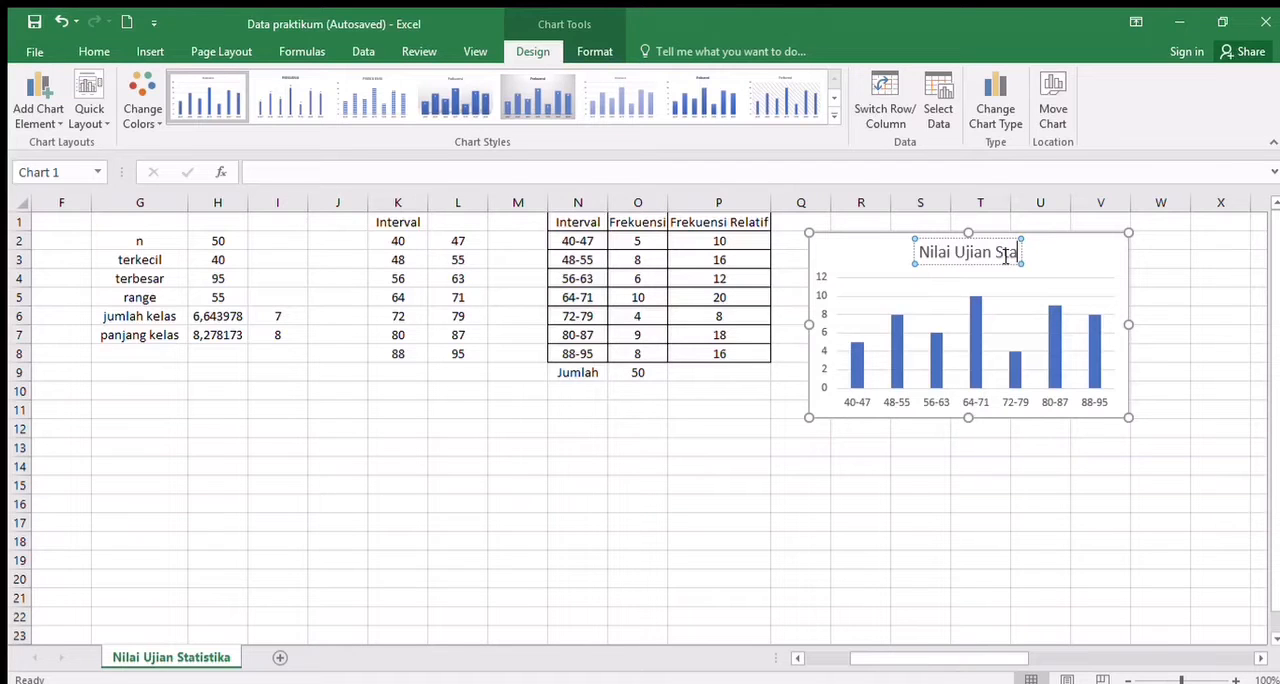
type("tistika")
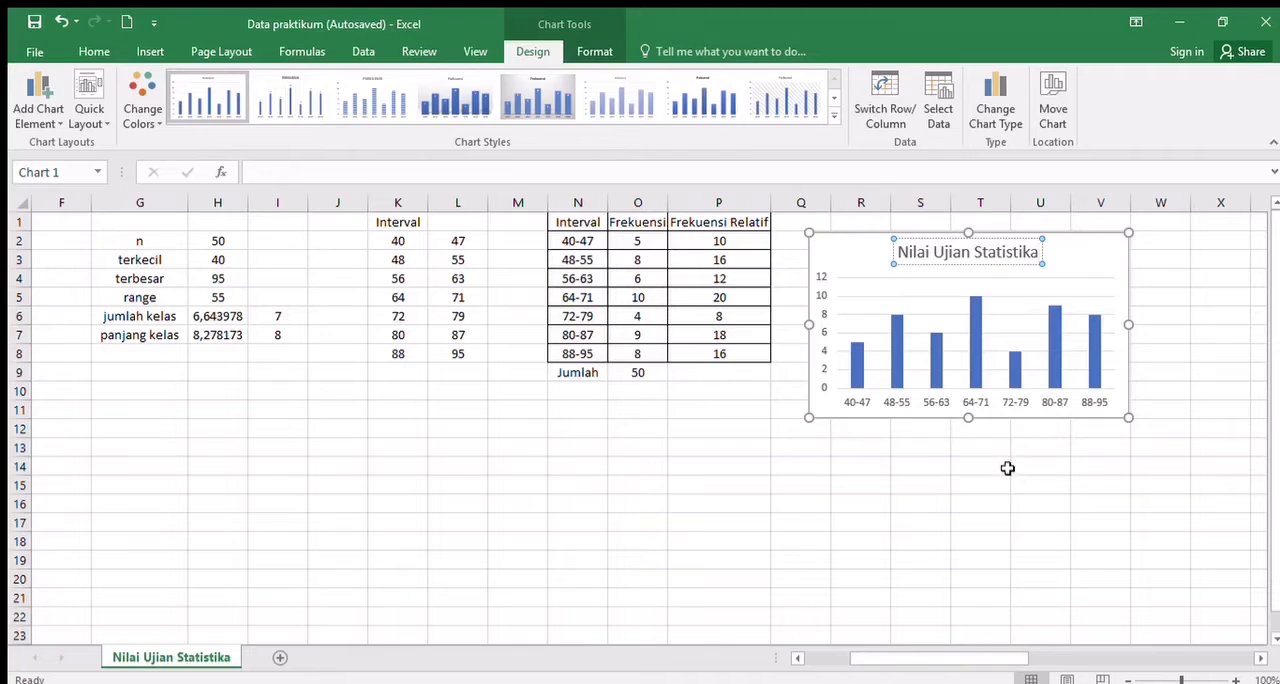
left_click(1006, 468)
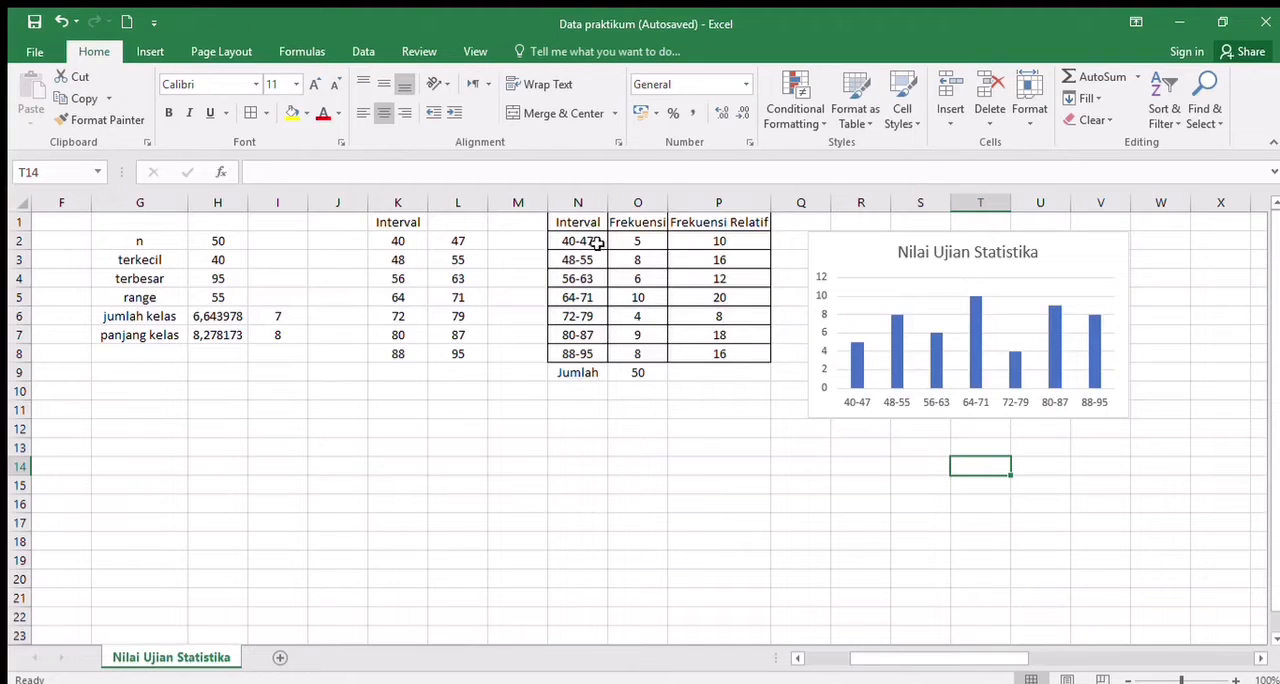
- Insert a 2-D line chart of N1:O8 and place it, reduced in size, below the column chart at about Q13:V22
left_click_drag(579, 226, 623, 354)
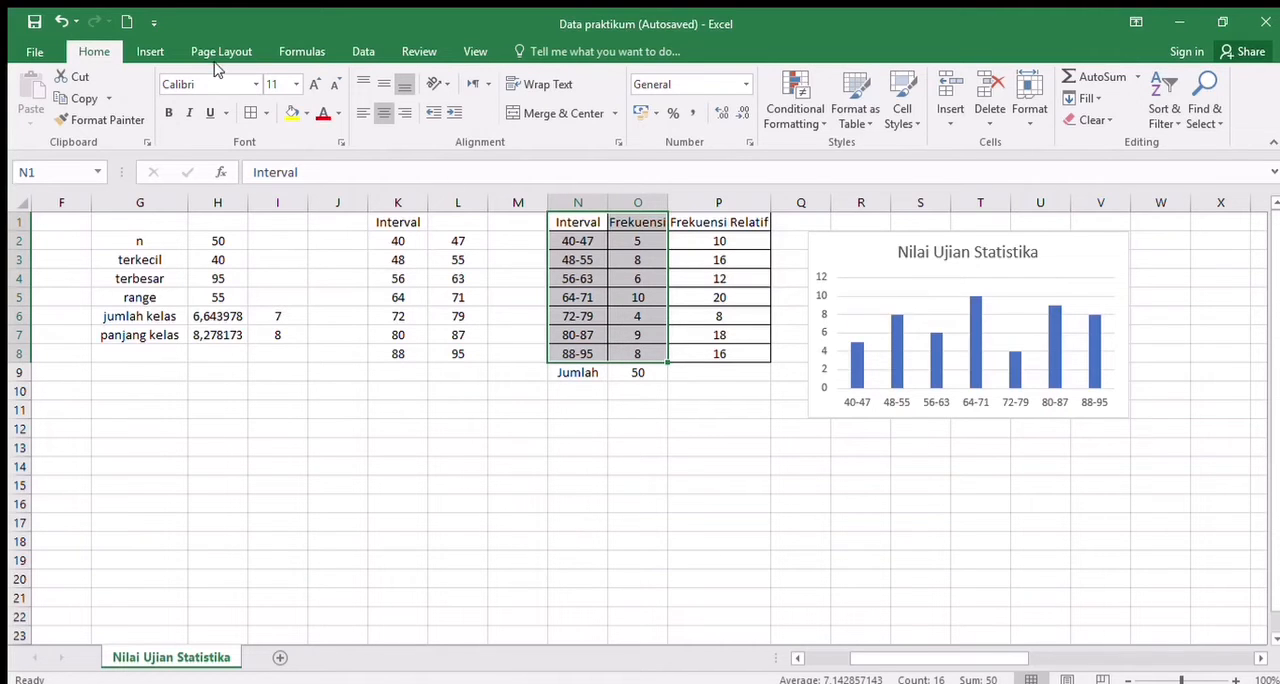
left_click(150, 51)
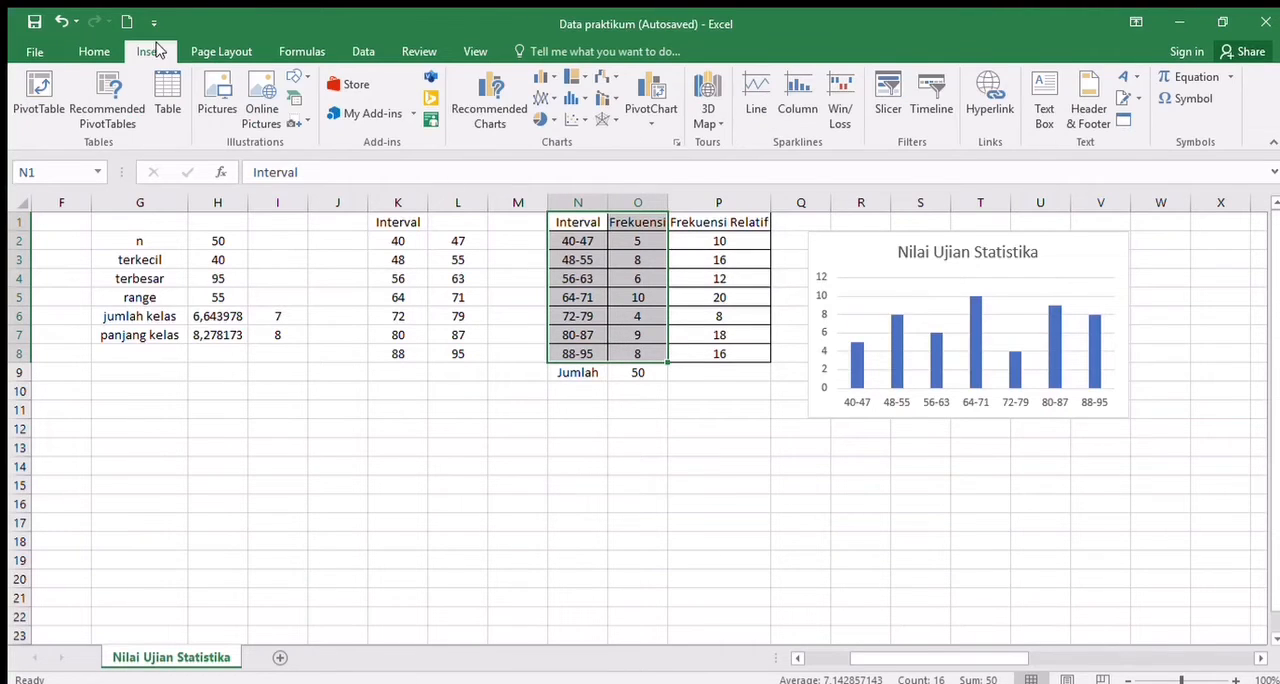
left_click(533, 92)
left_click(554, 151)
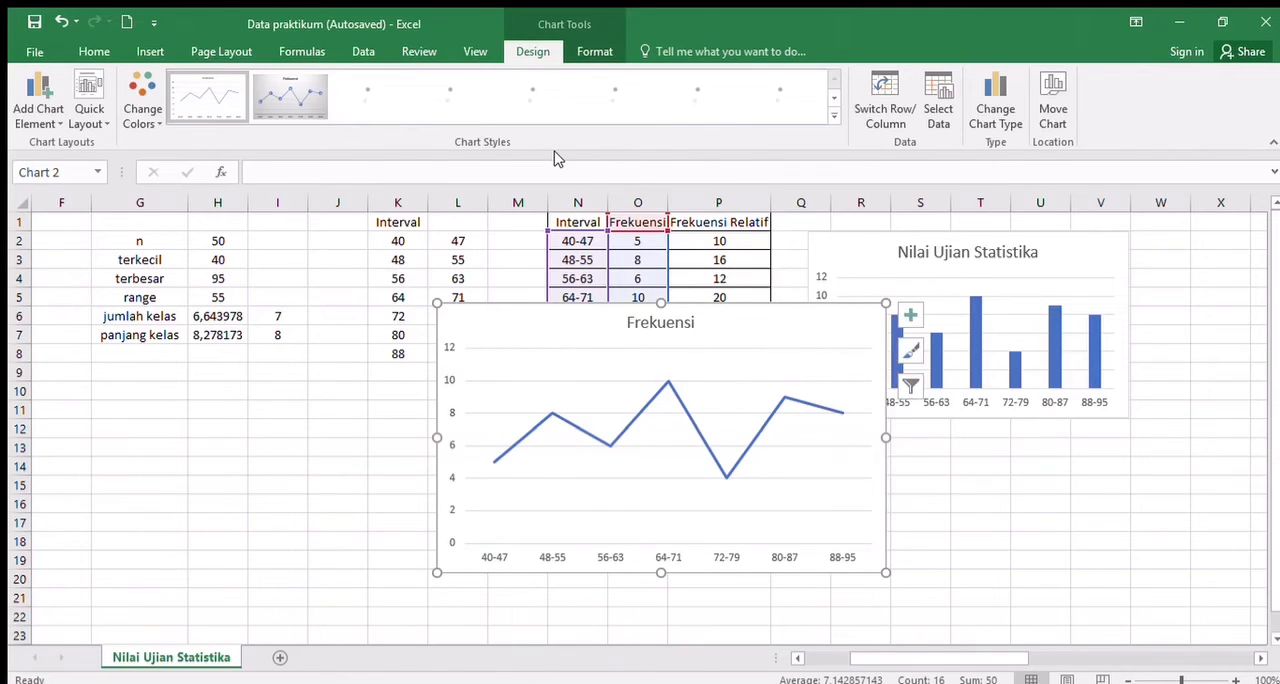
left_click_drag(733, 390, 1131, 444)
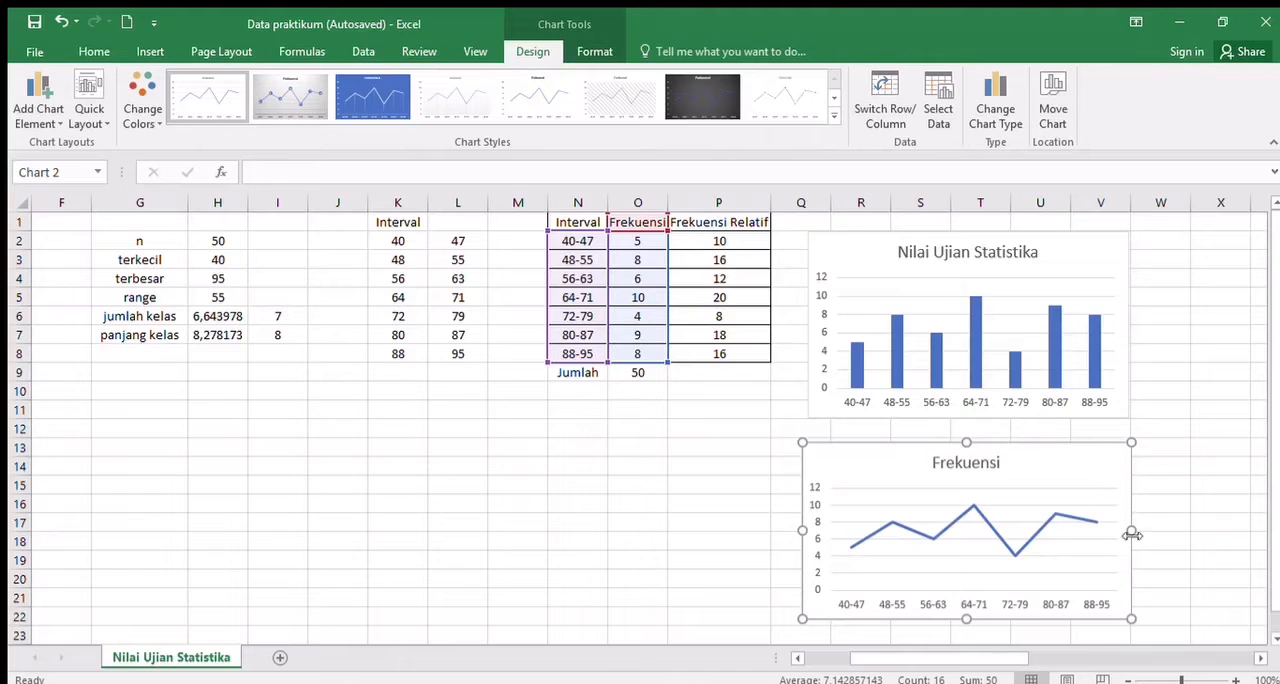
left_click(1196, 593)
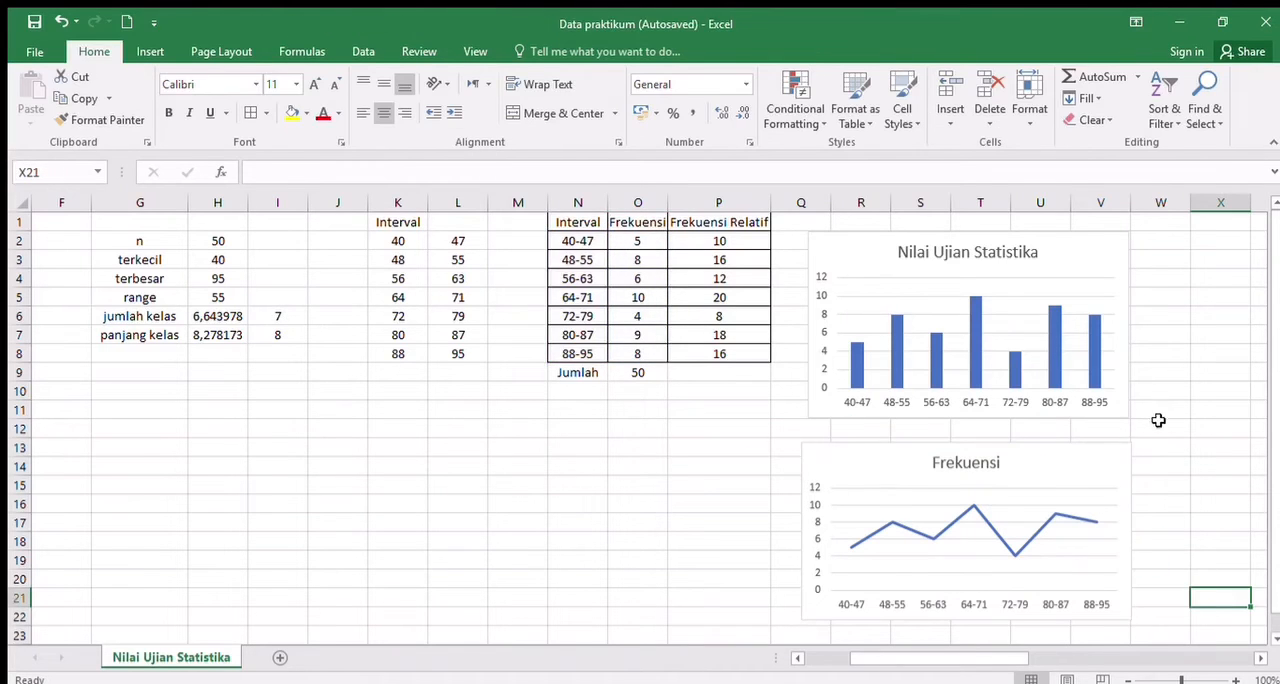
- Change the line chart's title to "Nilai Ujian Statistika"
left_click(1072, 491)
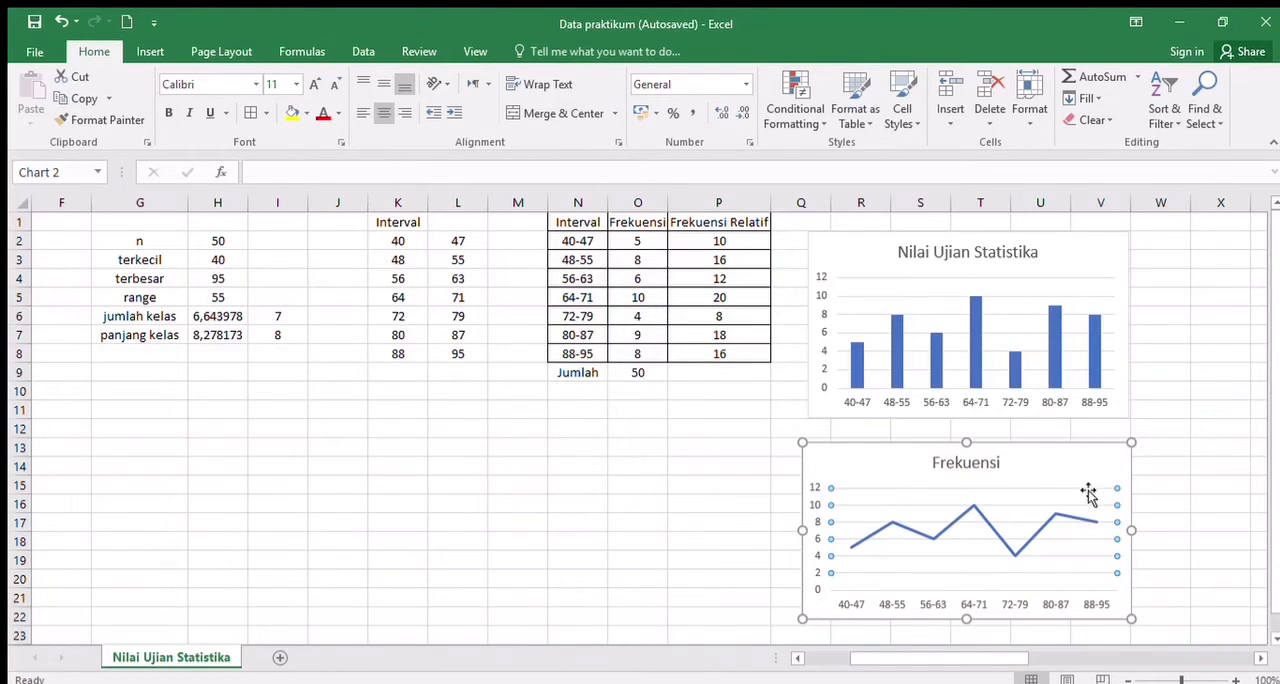
left_click(978, 462)
double_click(978, 462)
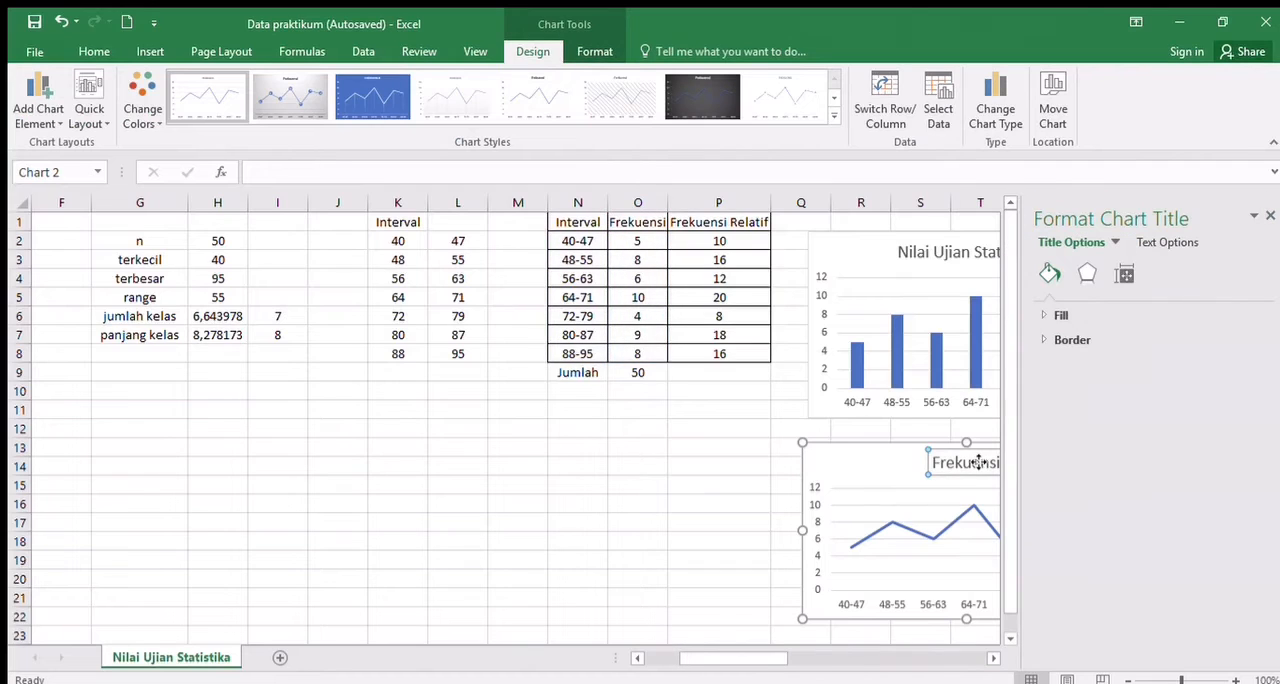
double_click(950, 466)
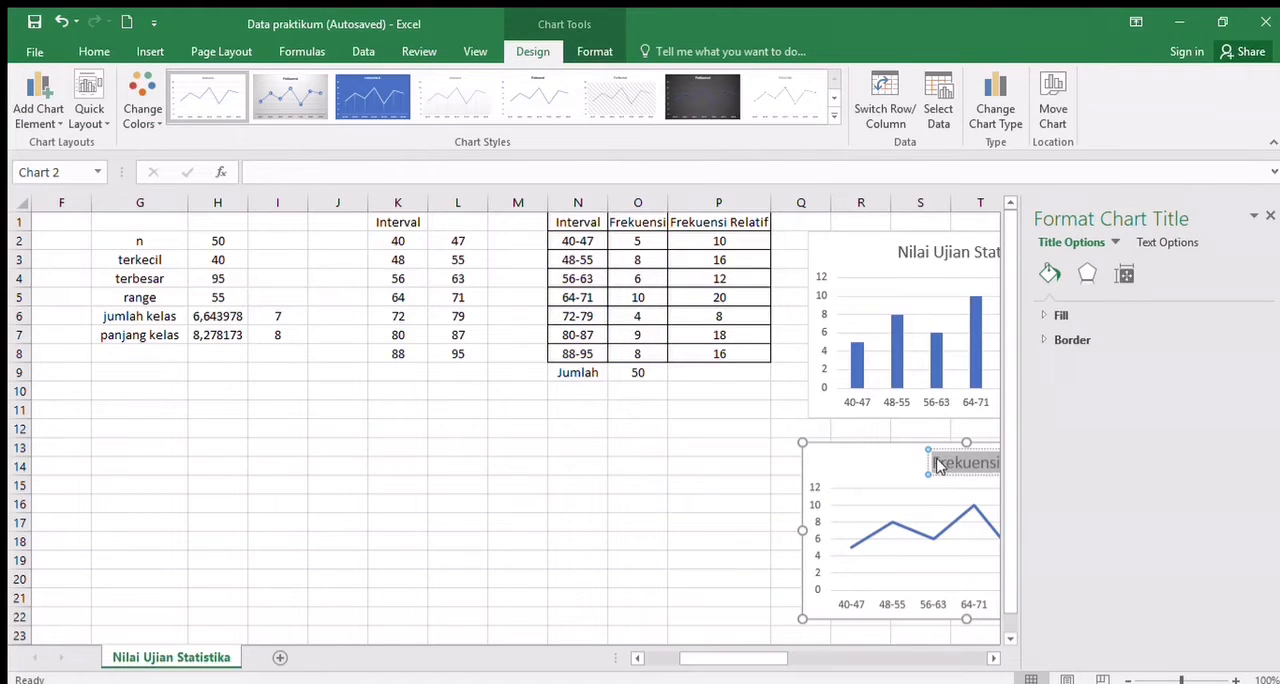
type("Nilai")
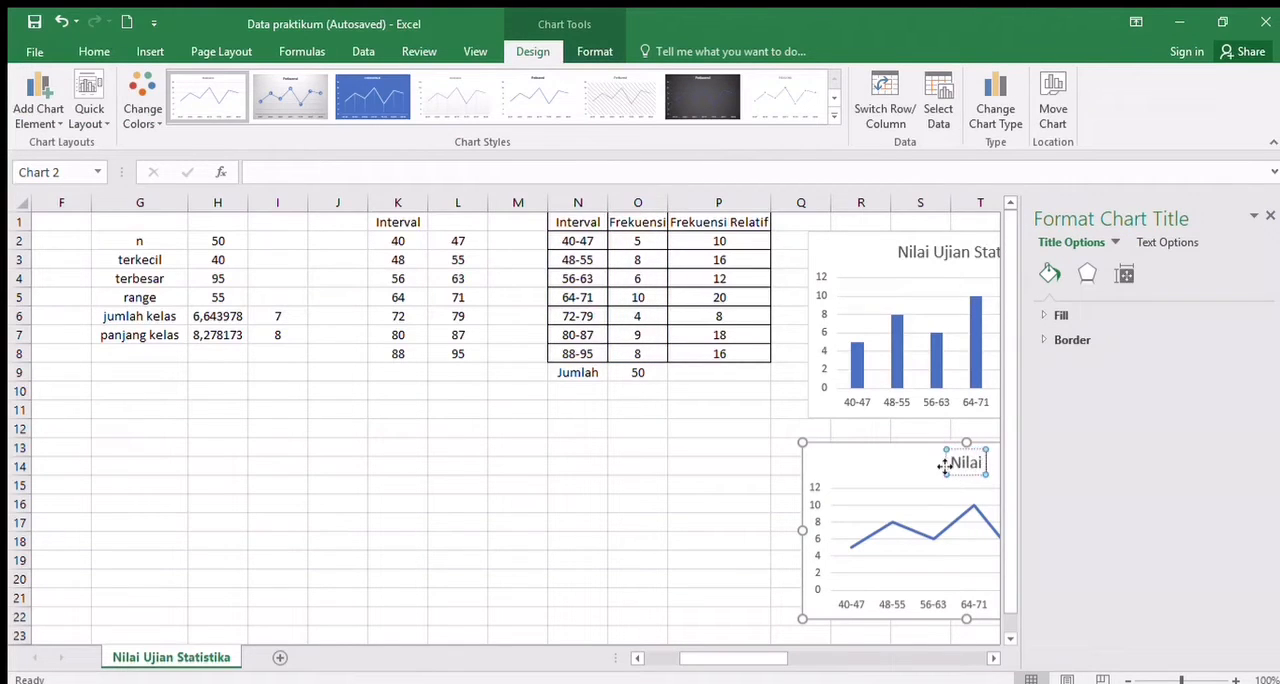
type(" Ujian Stat")
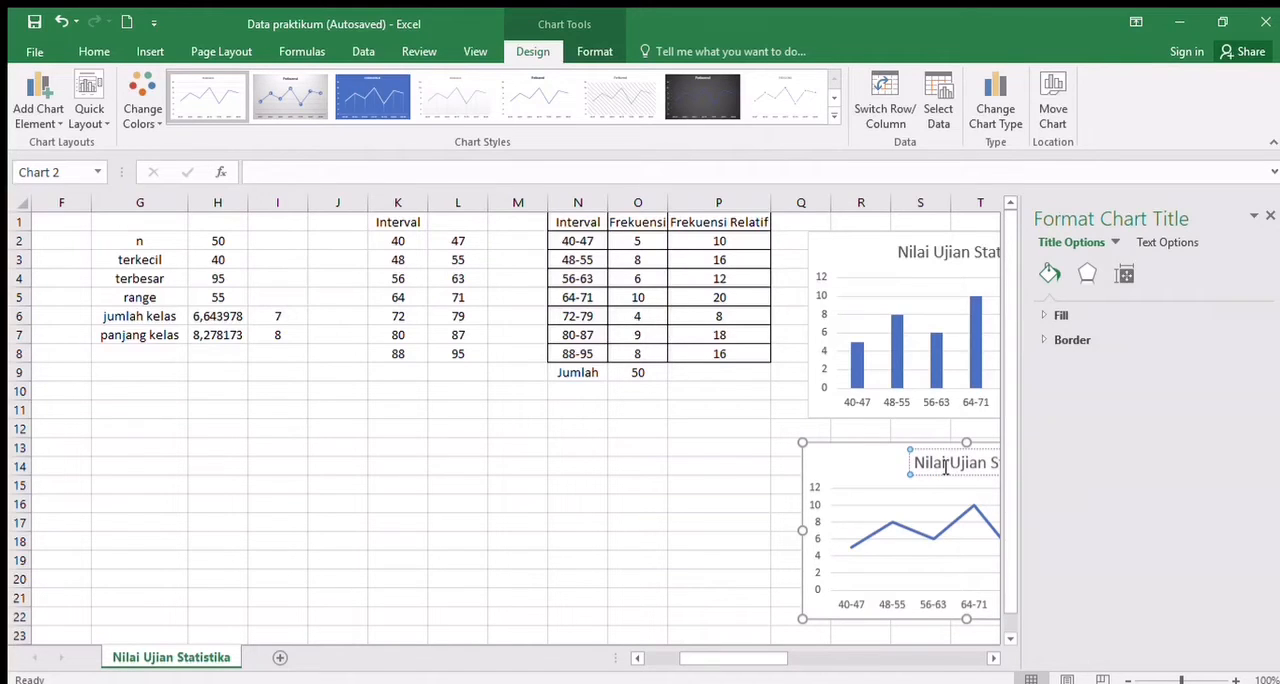
type("istika")
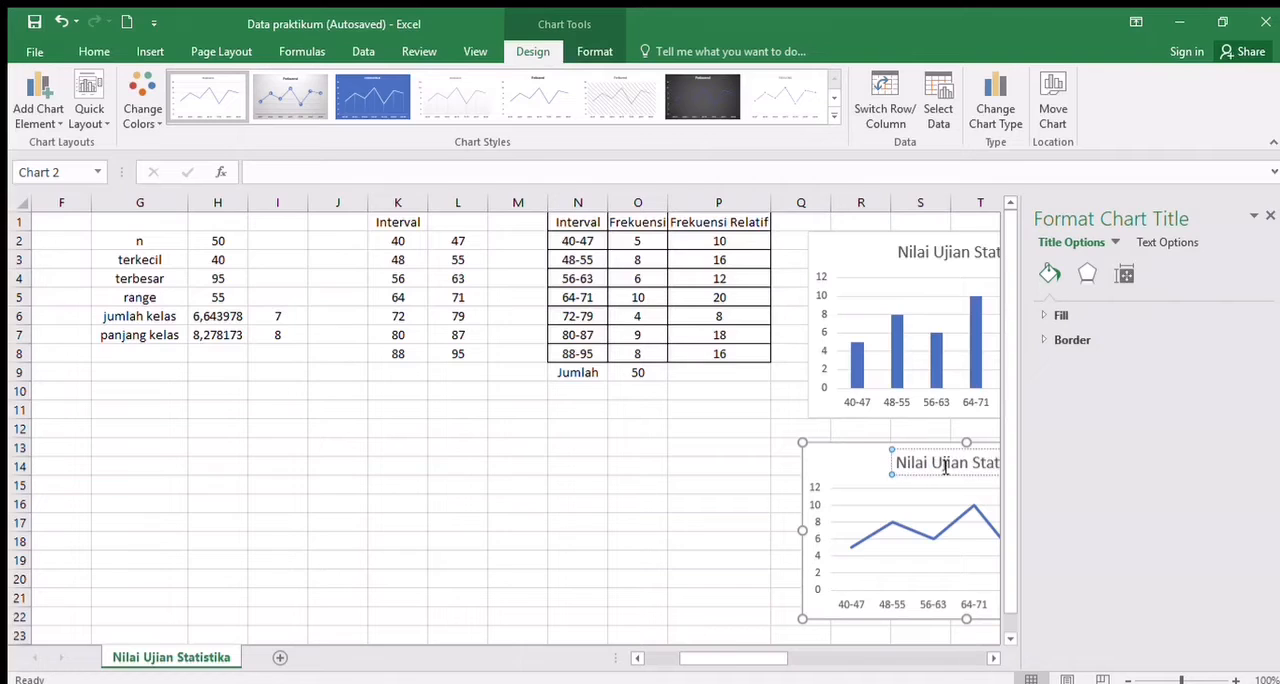
left_click(1269, 218)
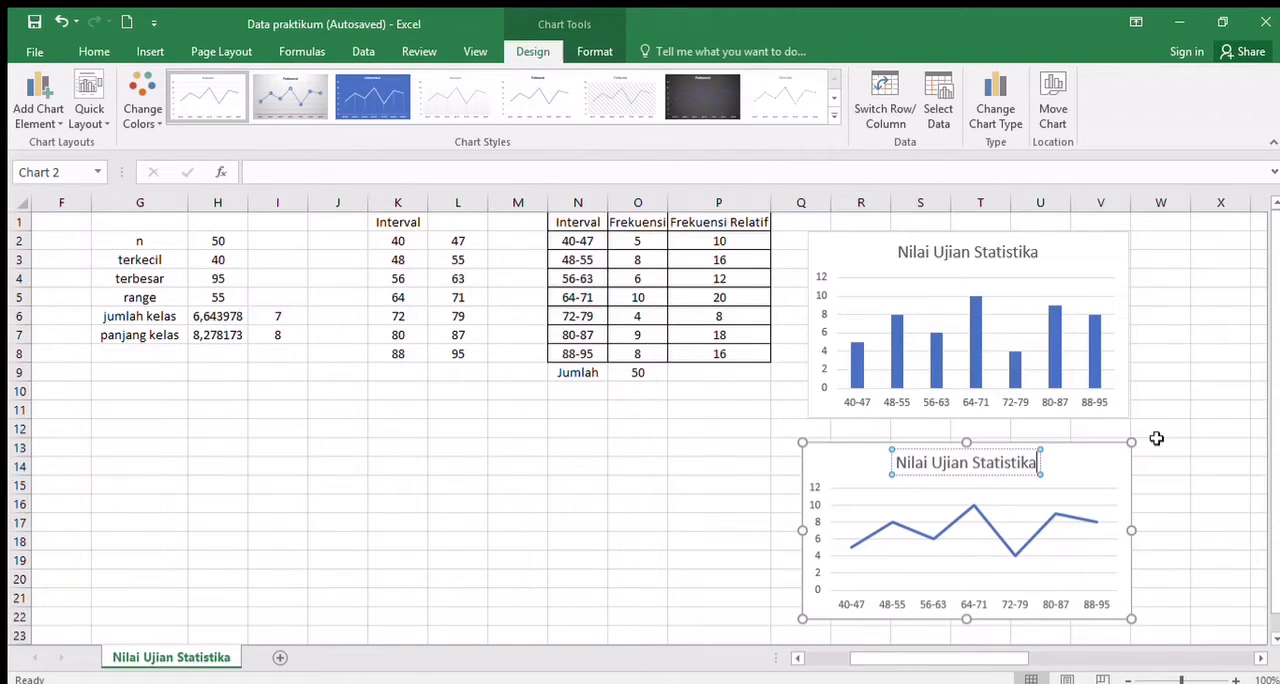
left_click(767, 449)
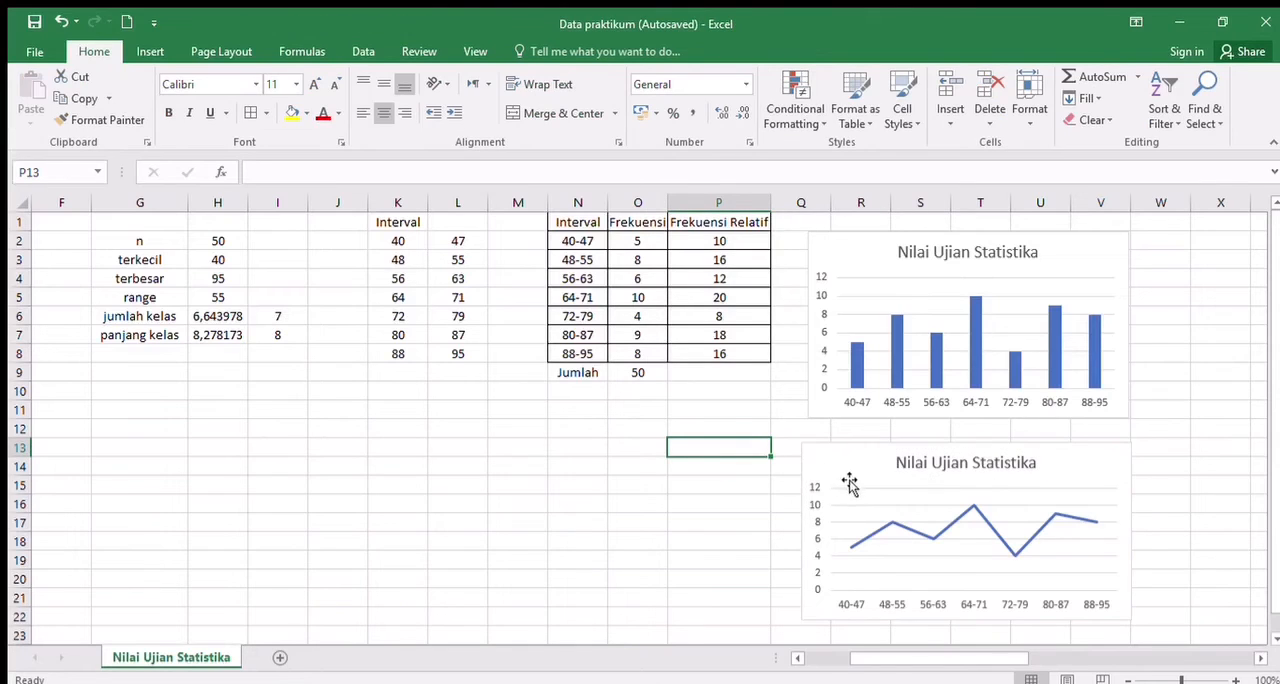
left_click(1204, 477)
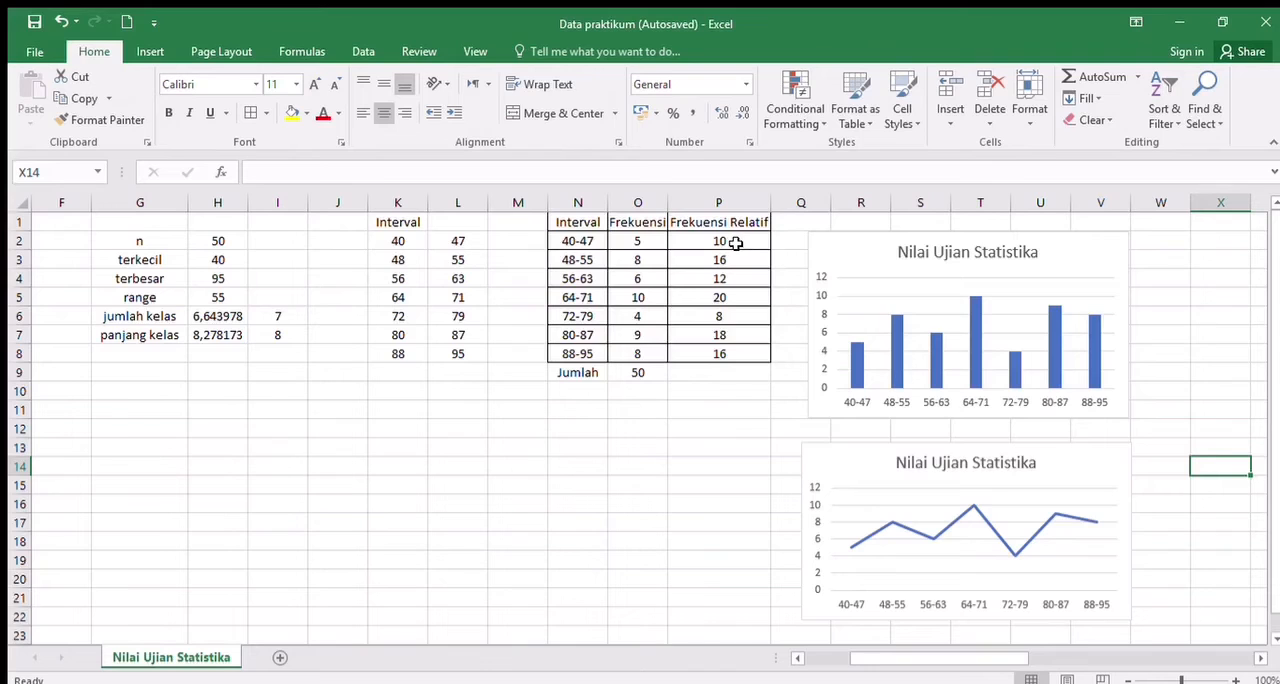
- Insert a 2-D pie chart of the relative frequencies in P1:P8
left_click_drag(577, 222, 718, 353)
left_click(711, 447)
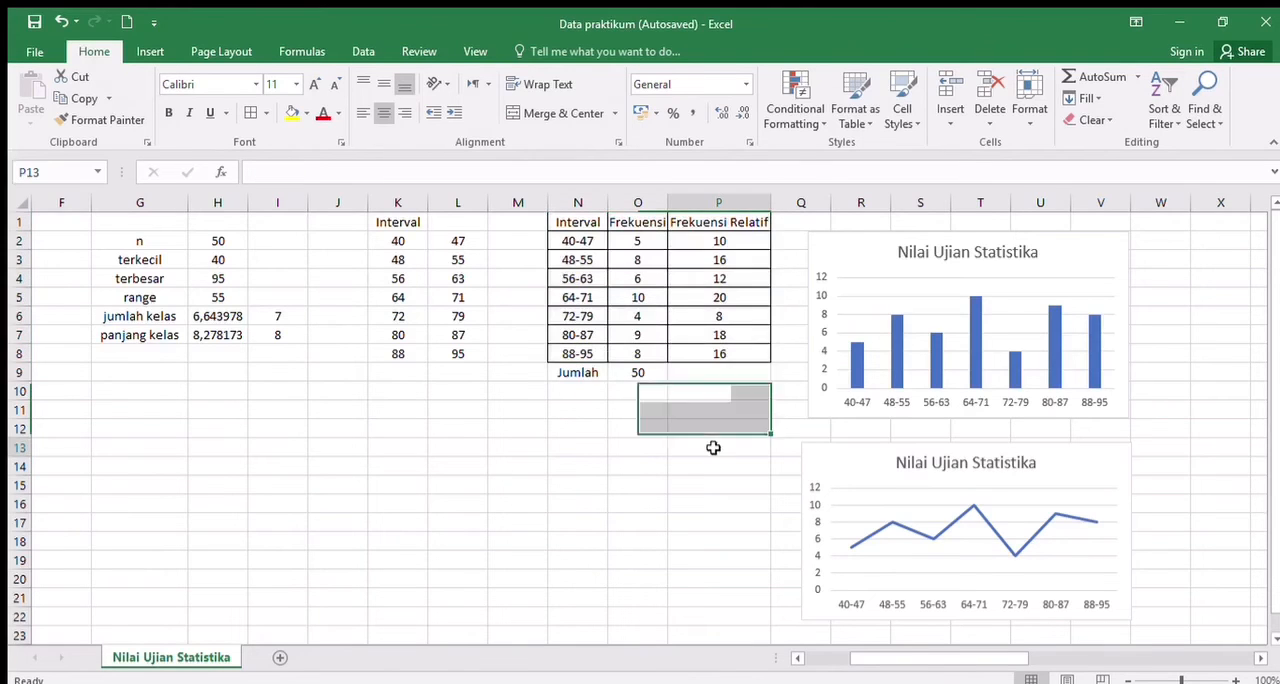
left_click_drag(738, 225, 740, 353)
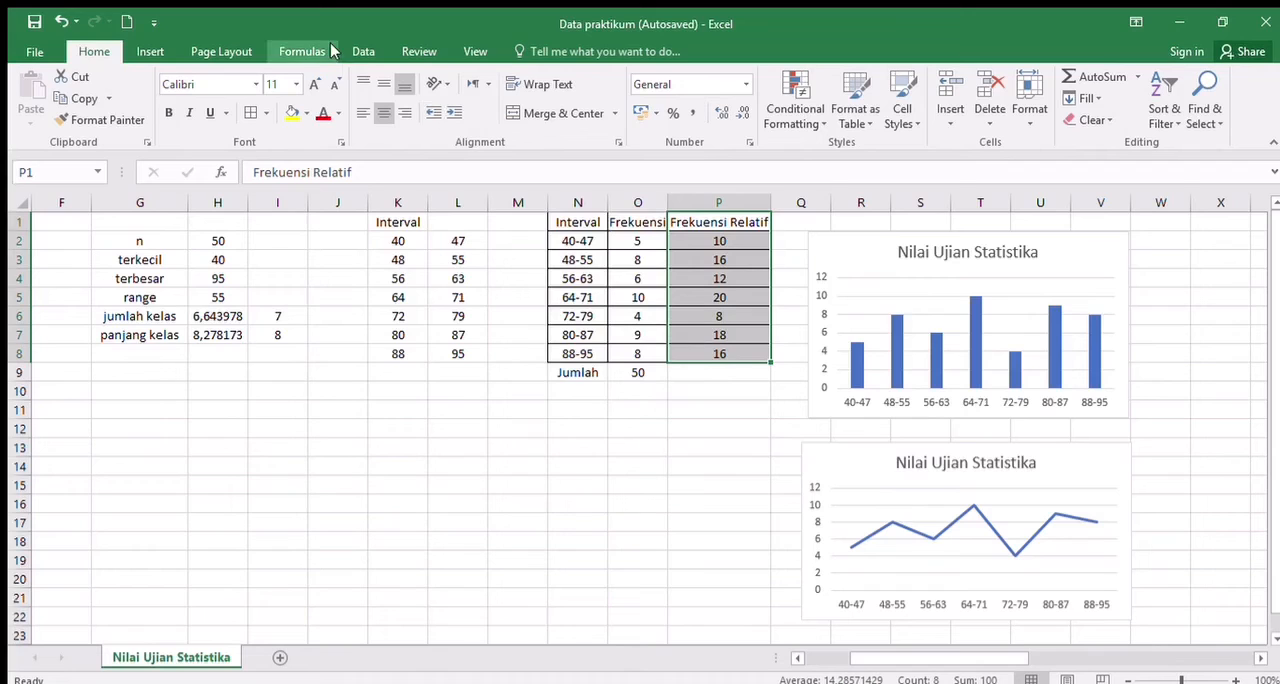
left_click(150, 52)
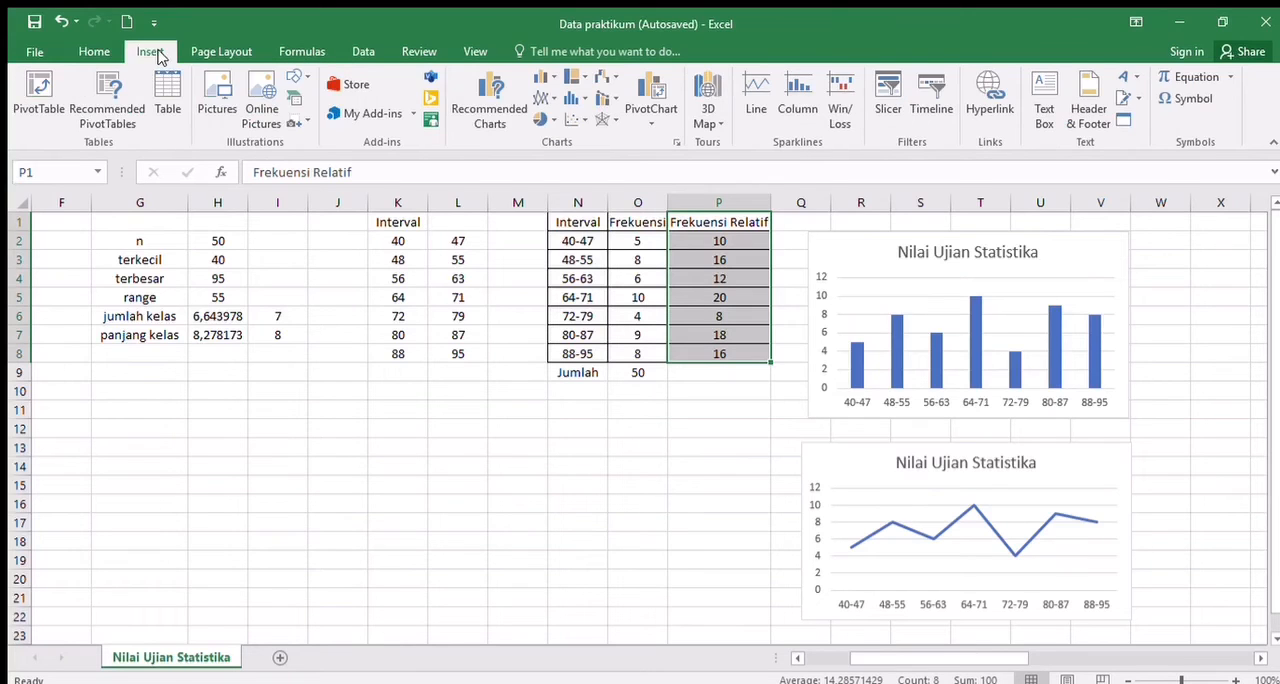
left_click(541, 117)
left_click(571, 172)
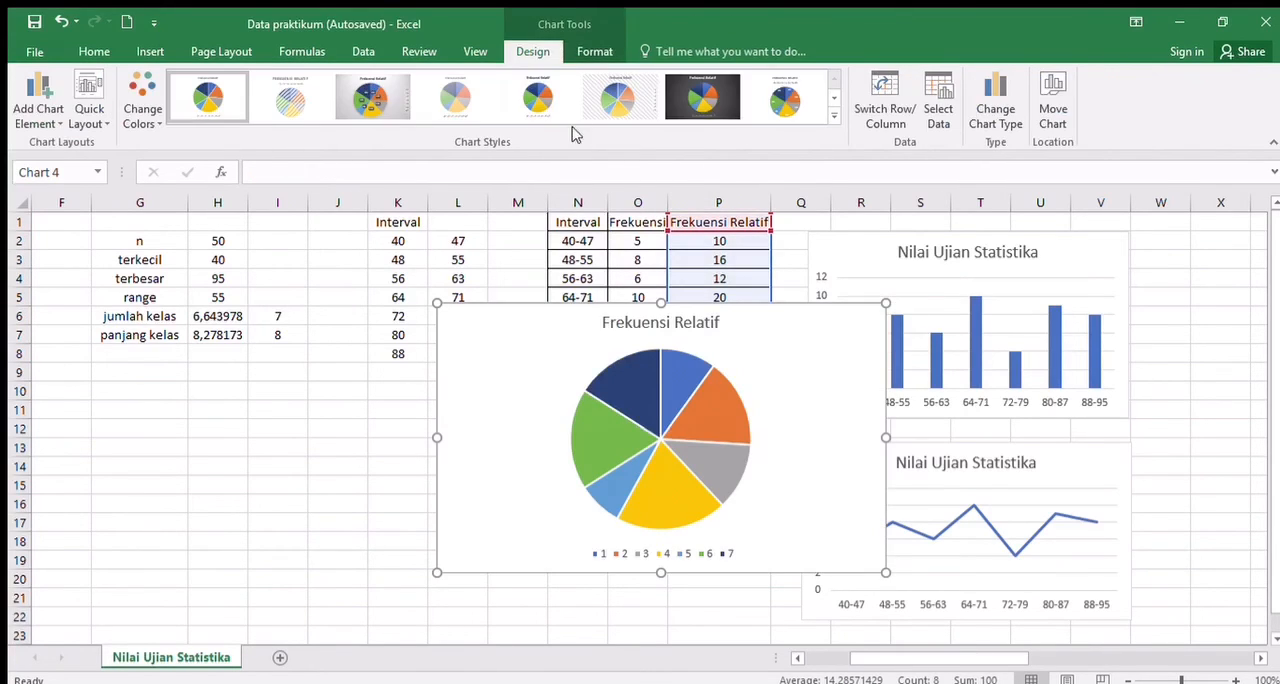
- Apply the pie chart style with percentage labels and a top legend, and shrink the chart to about K11:P21, below the table
left_click(480, 104)
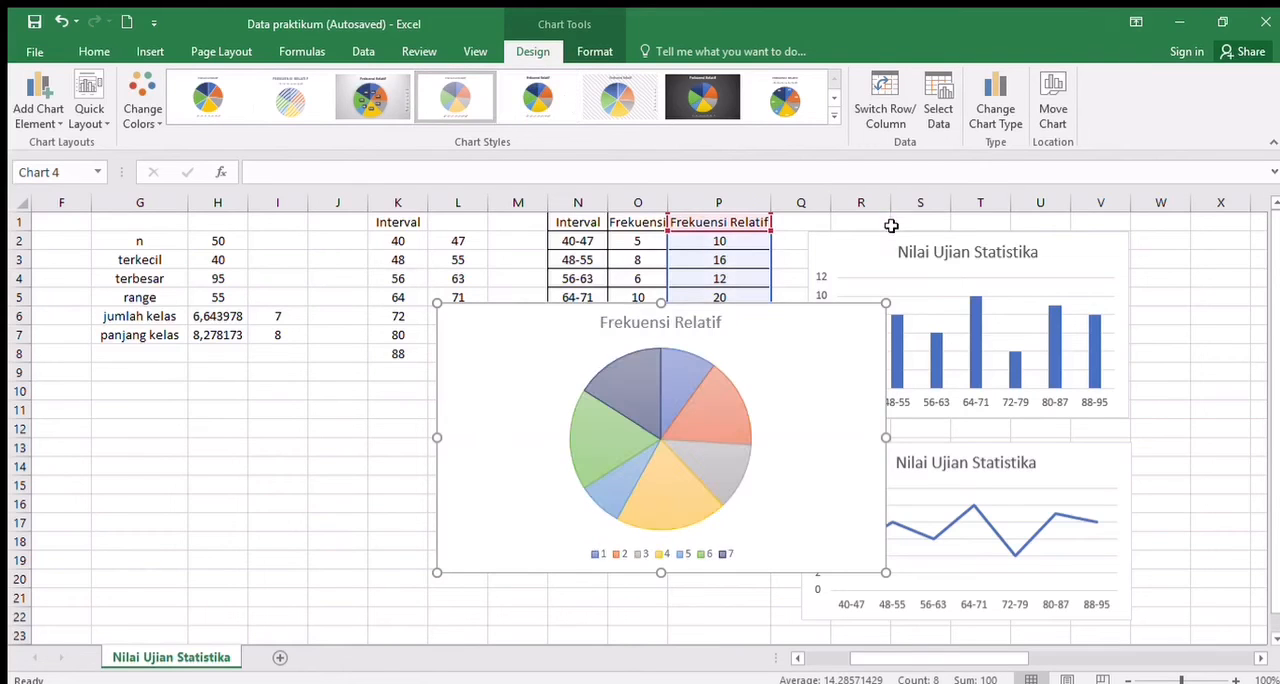
left_click(782, 102)
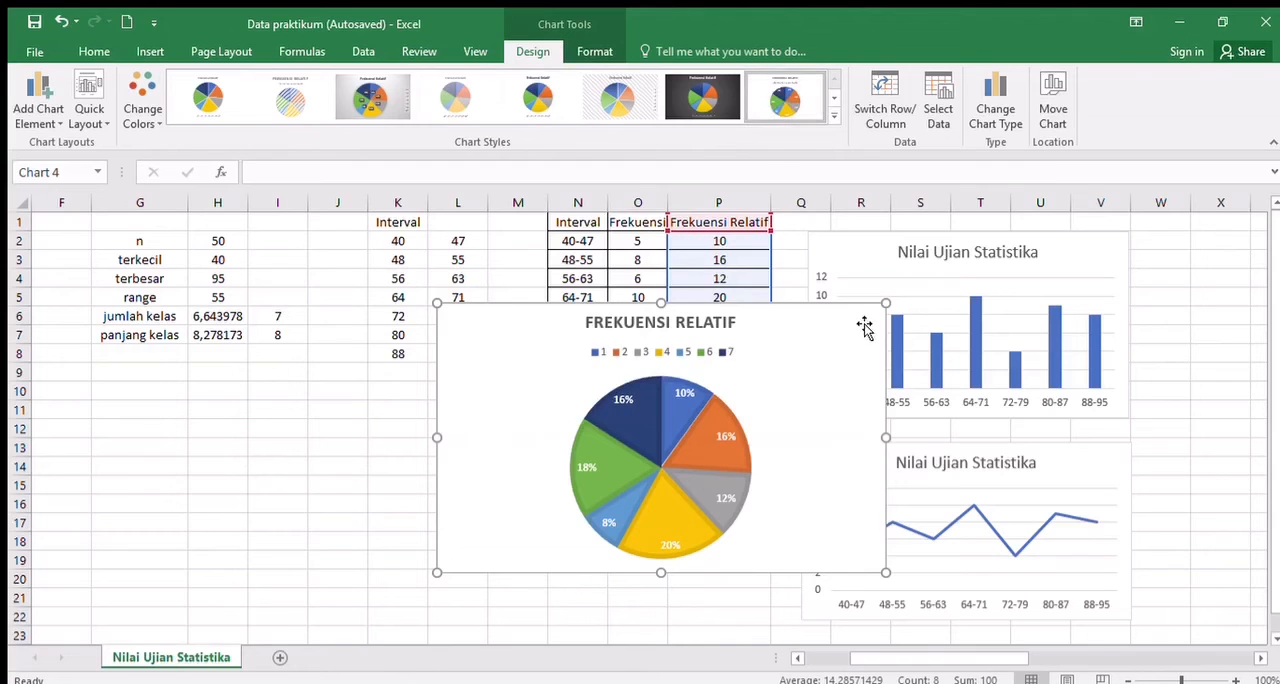
left_click_drag(886, 302, 811, 387)
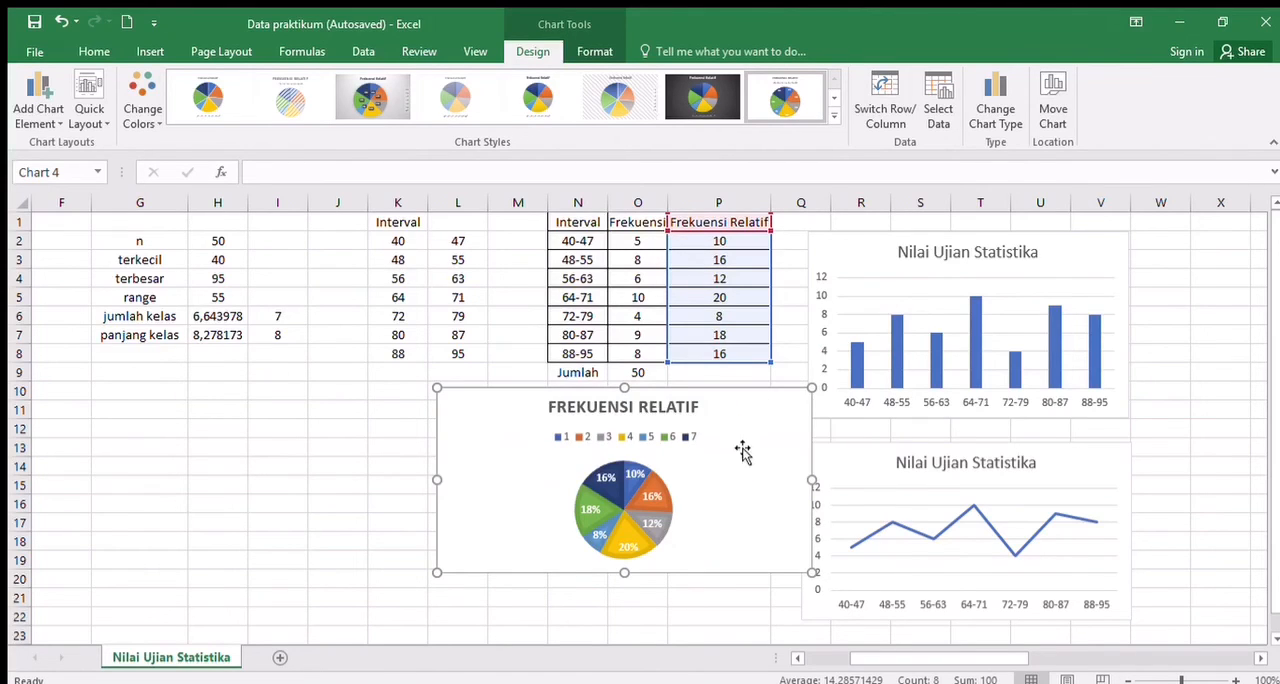
left_click_drag(744, 443, 703, 465)
mouse_move(769, 500)
left_mouse_down()
mouse_move(760, 516)
mouse_move(753, 501)
left_mouse_up()
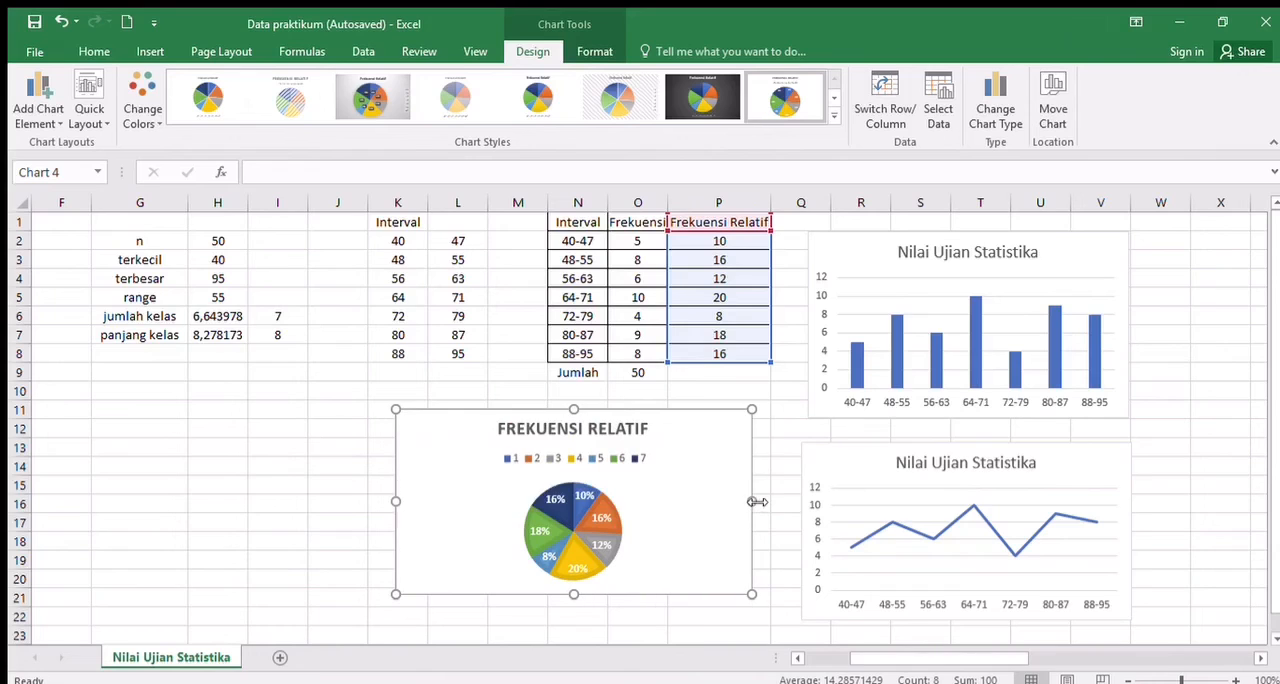
- Set the pie chart's category labels to the intervals in N2:N8 and close the legend formatting options
double_click(531, 470)
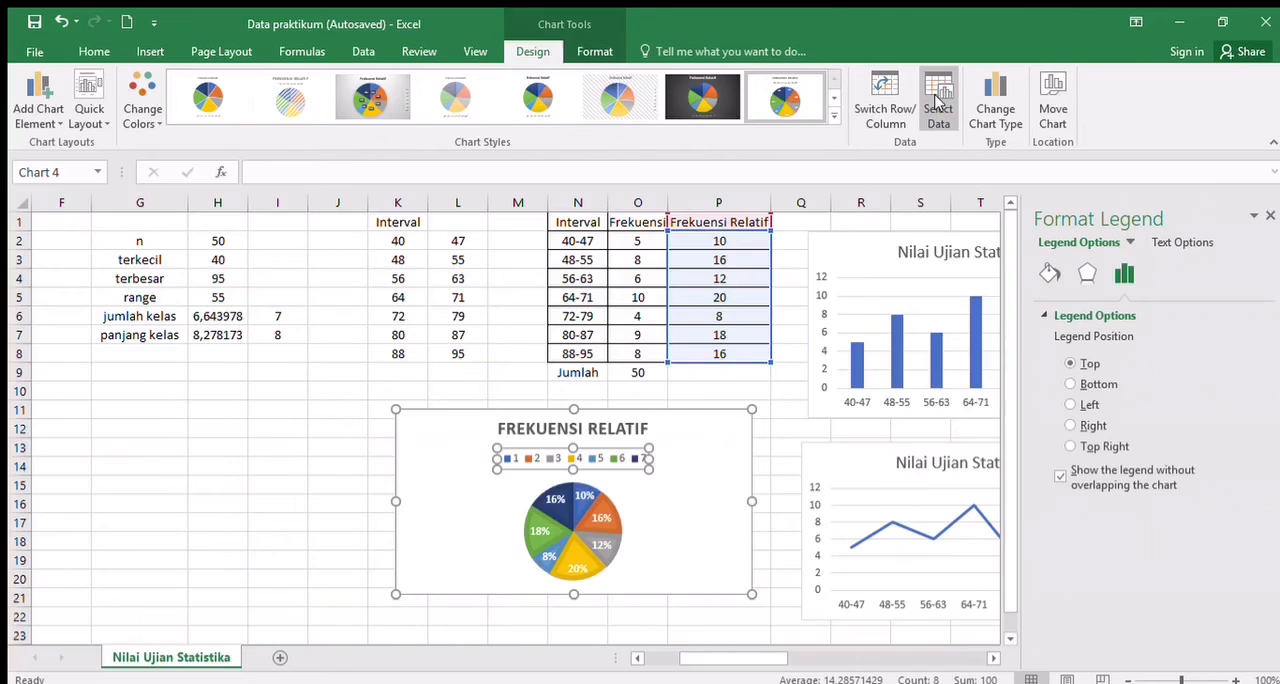
left_click(932, 104)
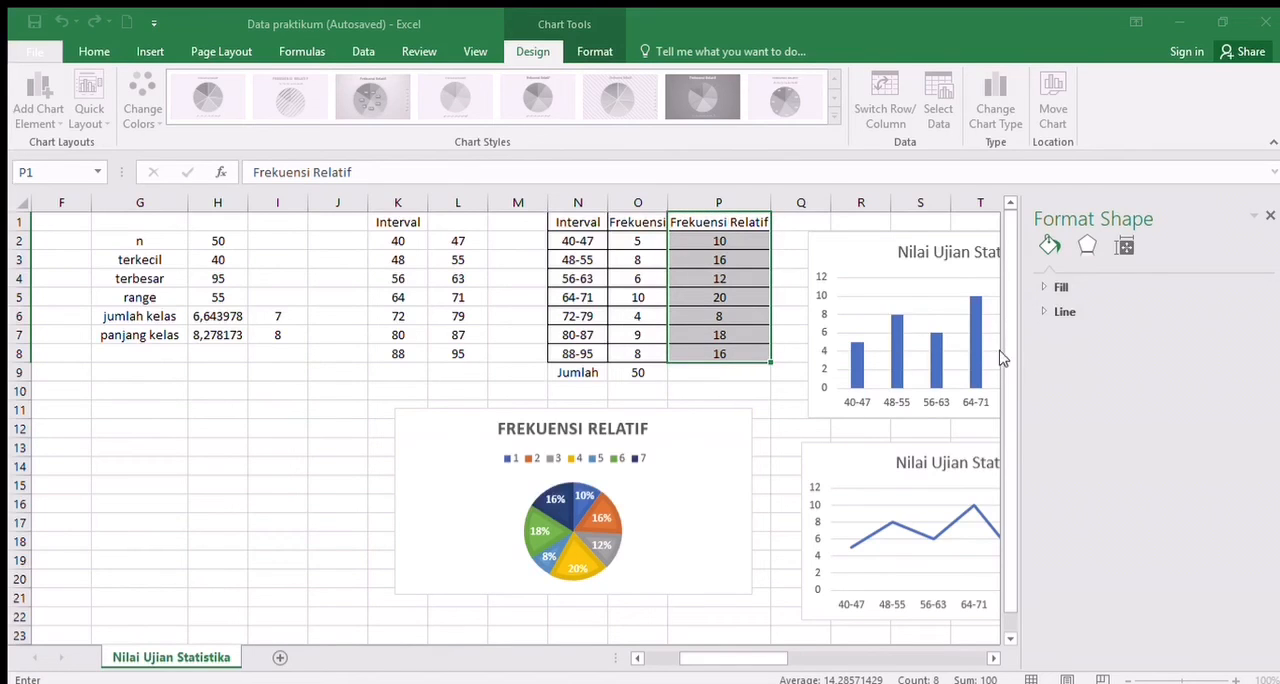
left_click_drag(580, 241, 578, 356)
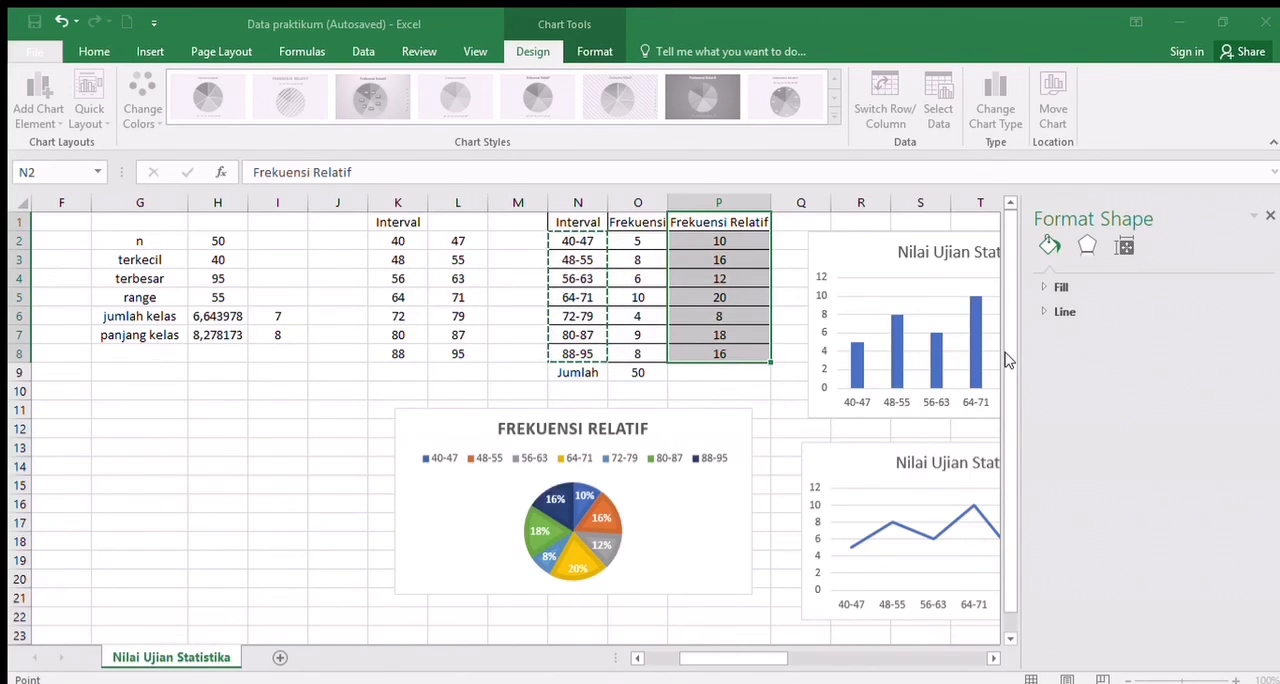
key("Return")
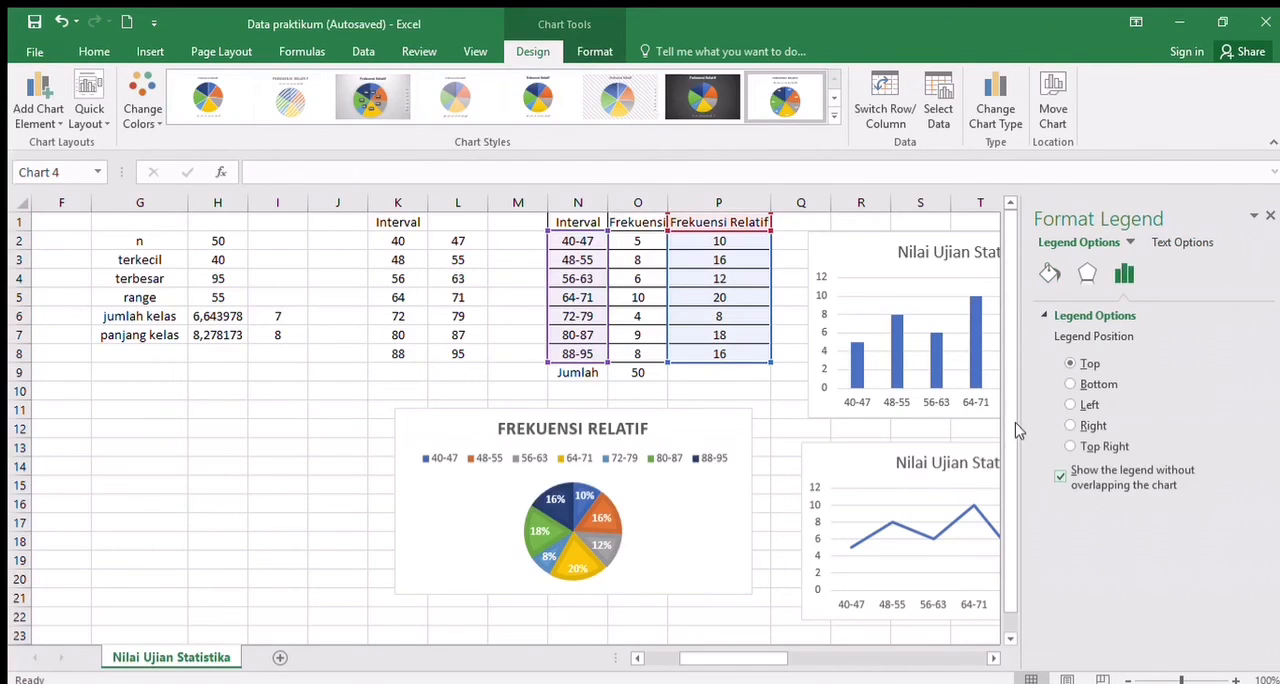
left_click(1266, 213)
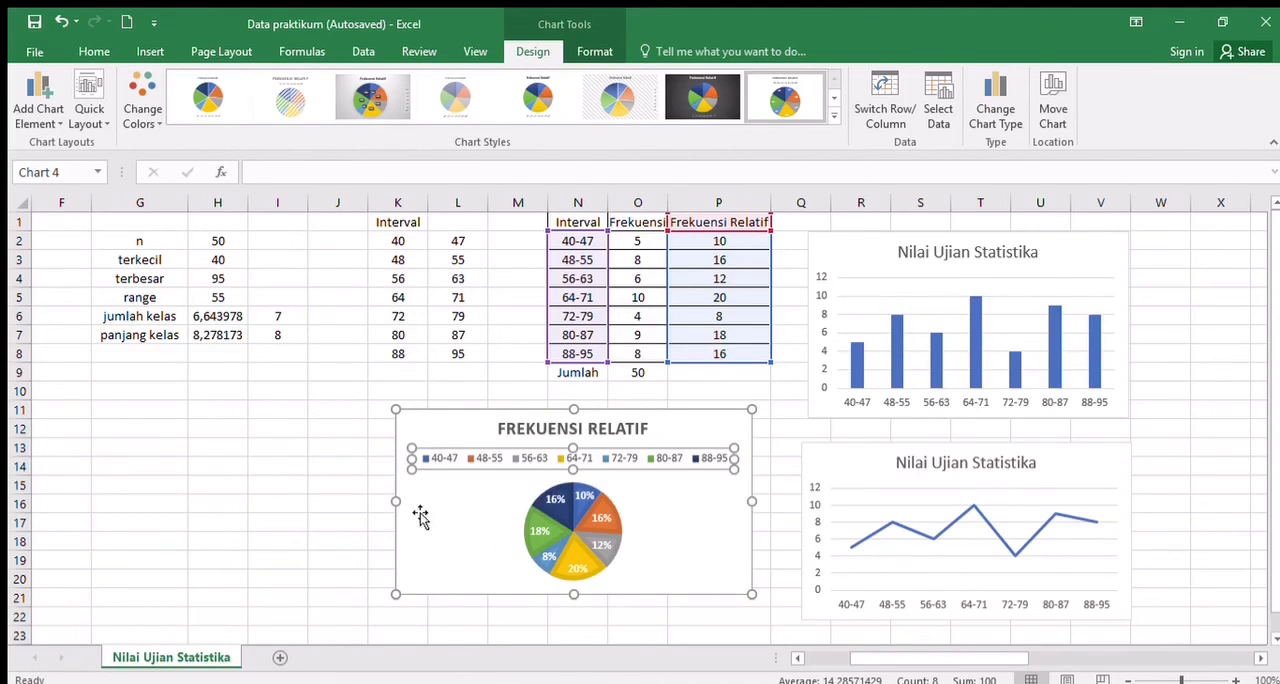
- Move the pie chart slightly down and to the right, to about K12:P22, and deselect it
left_click(684, 548)
left_click_drag(684, 548, 702, 568)
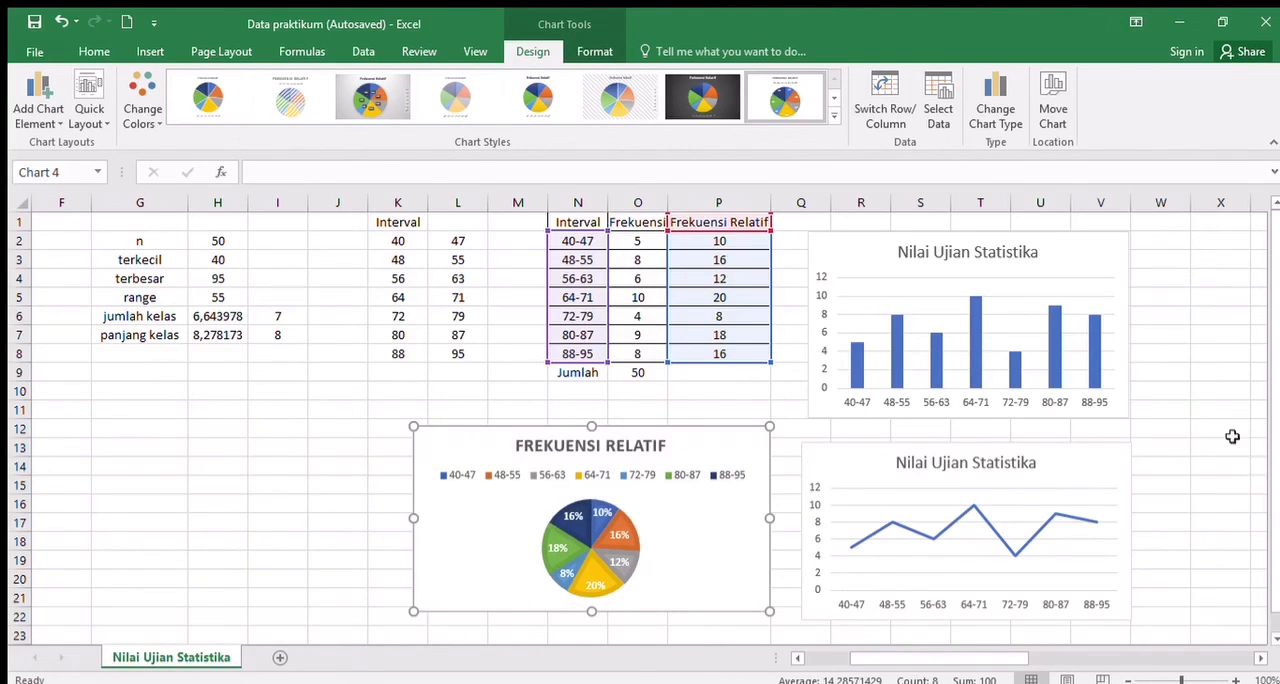
left_click(780, 370)
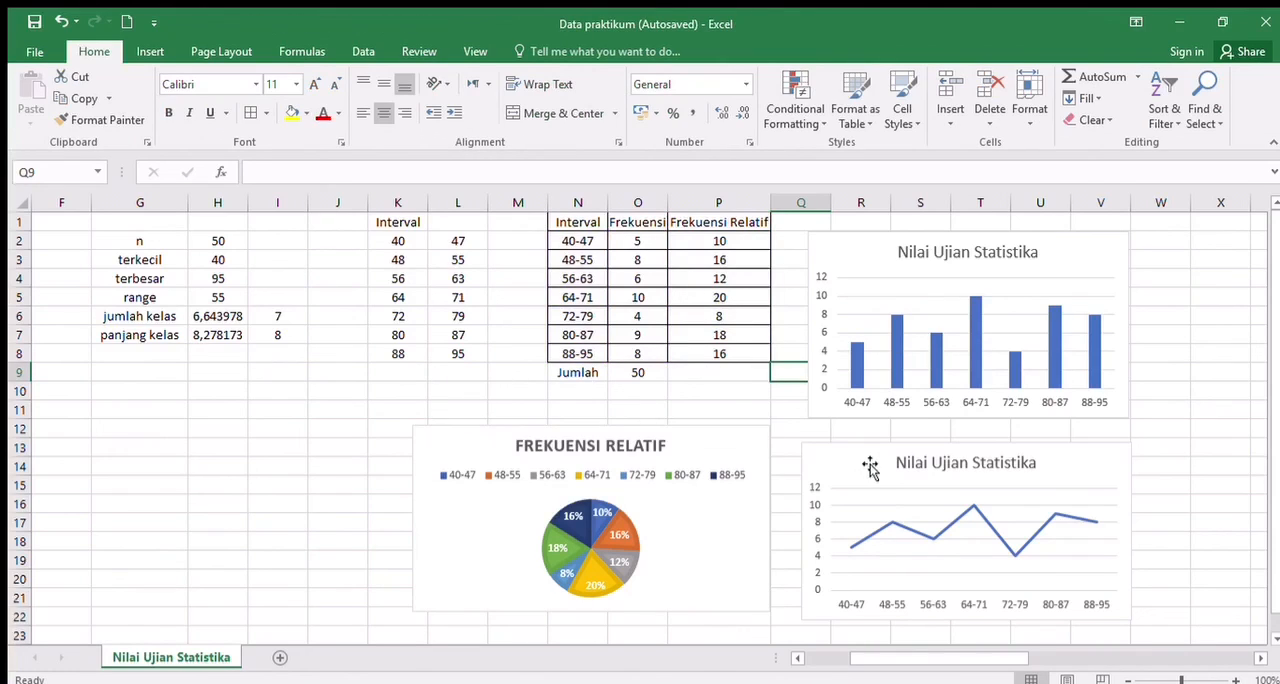
left_click(1174, 323)
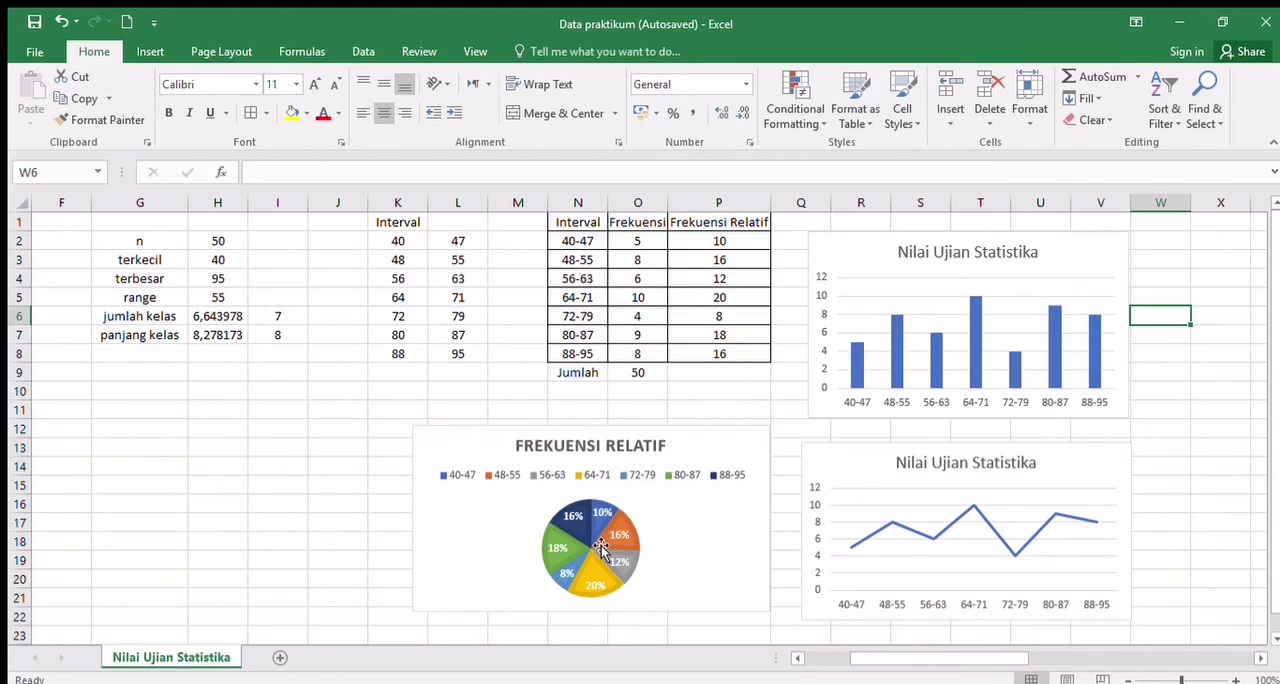
mouse_move(926, 657)
left_mouse_down()
mouse_move(866, 657)
mouse_move(934, 657)
mouse_move(914, 657)
left_mouse_up()
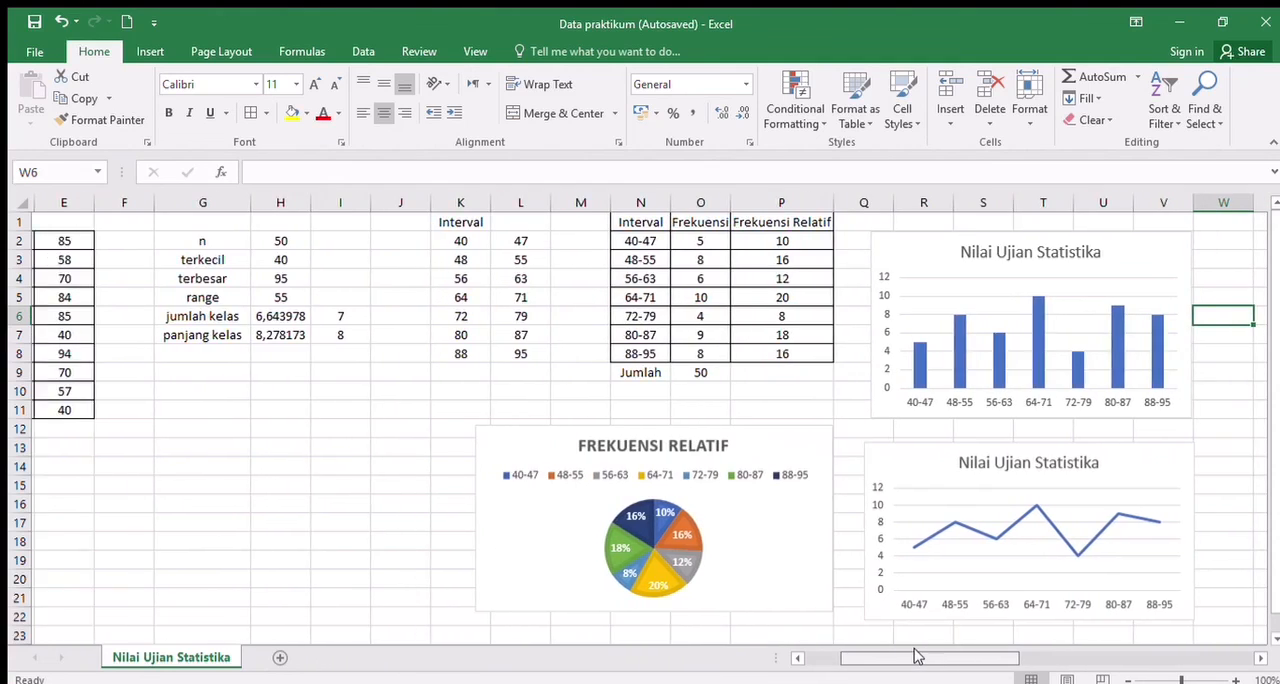